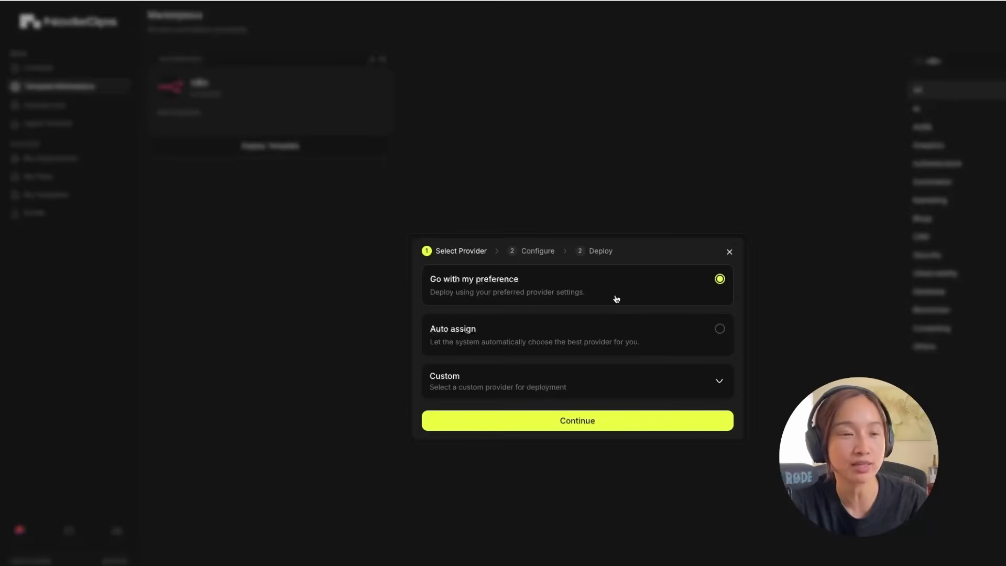
# - Deploy n8n with an auto-assigned provider, 500 milliCores CPU and 500 MB memory for 1 month, using $10 in credits
pyautogui.click(662, 344)
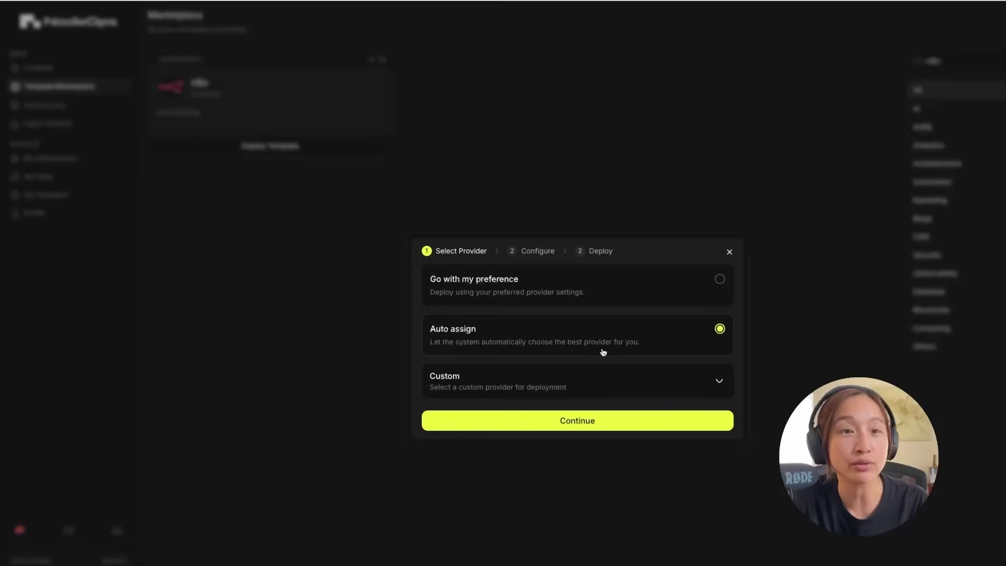
pyautogui.click(538, 425)
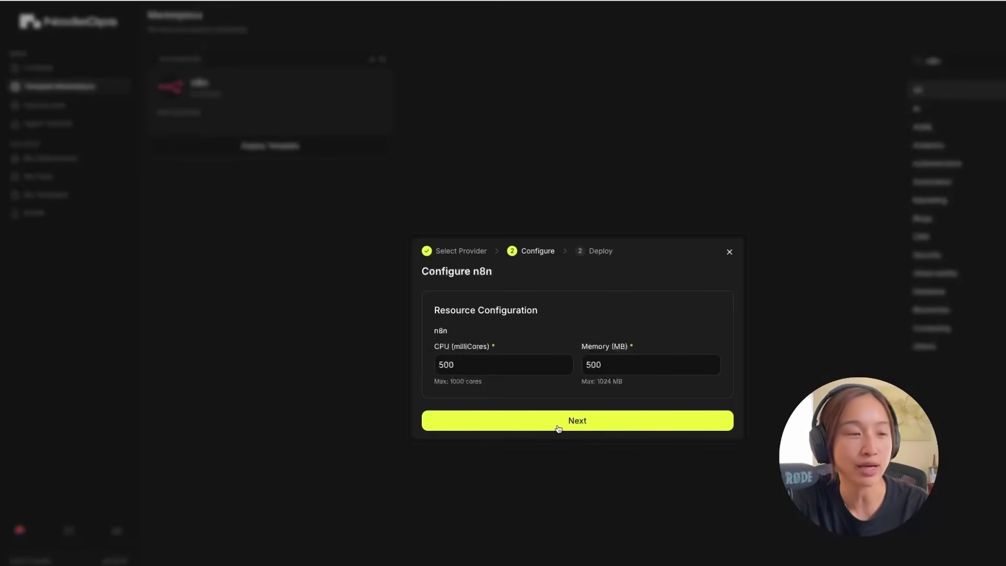
pyautogui.click(558, 427)
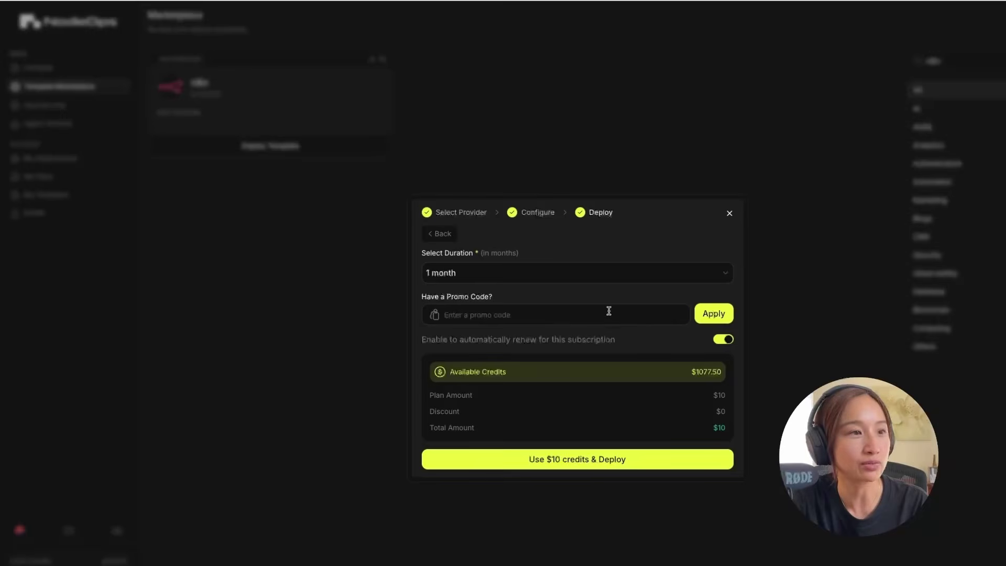
pyautogui.click(575, 465)
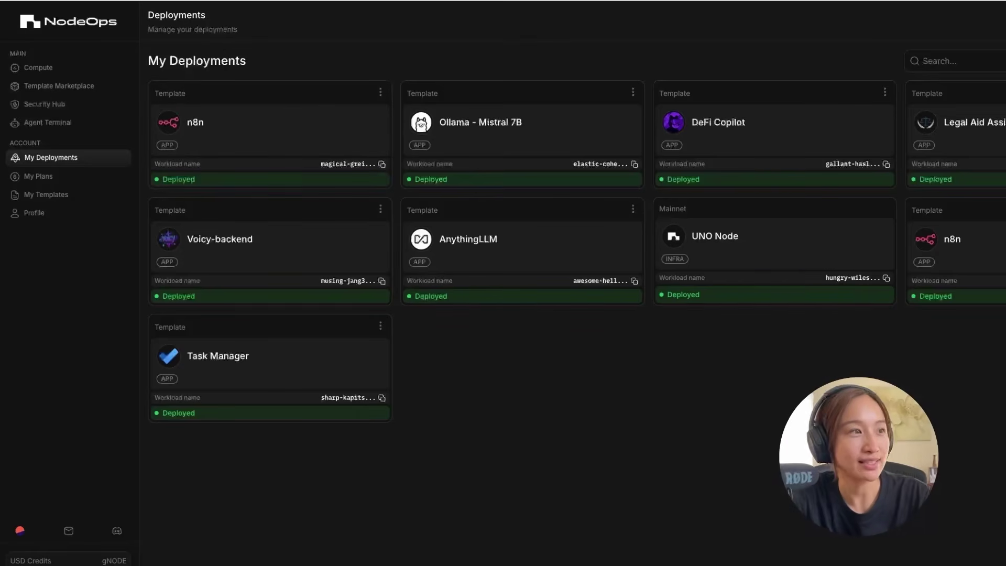
# - Open the endpoint of the magical-greider1-gprg n8n deployment and begin the owner account setup with the email field
pyautogui.click(310, 137)
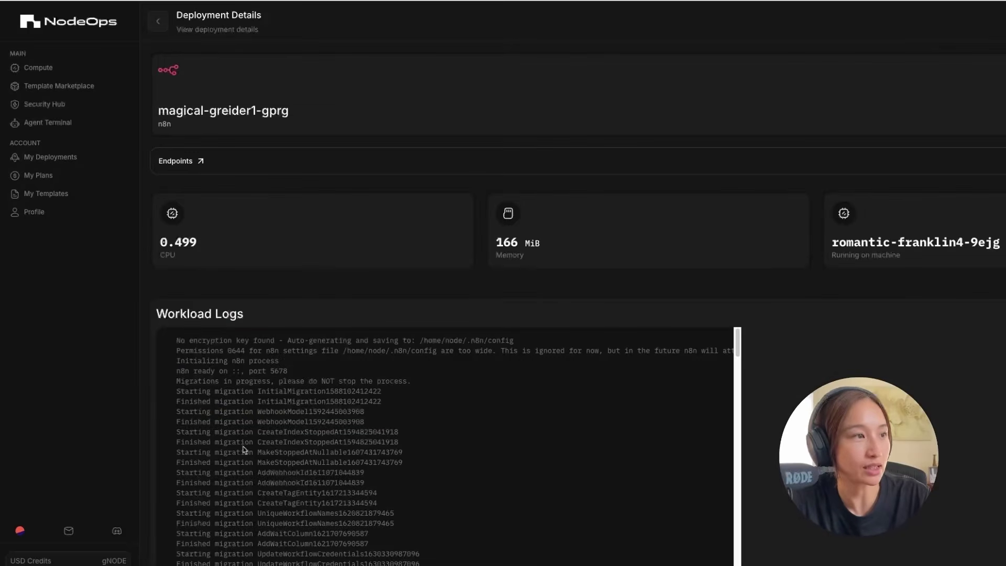
pyautogui.click(182, 166)
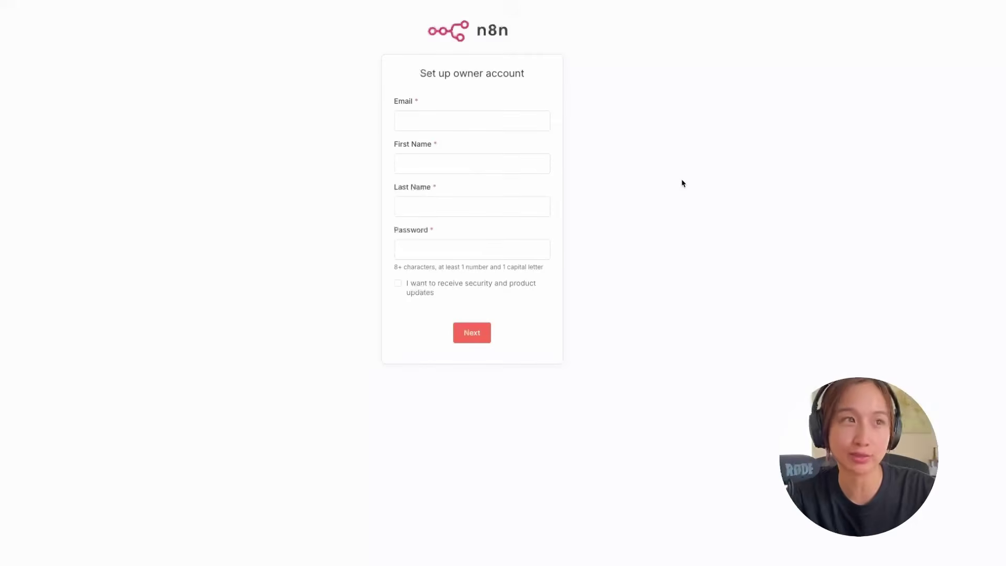
pyautogui.click(476, 123)
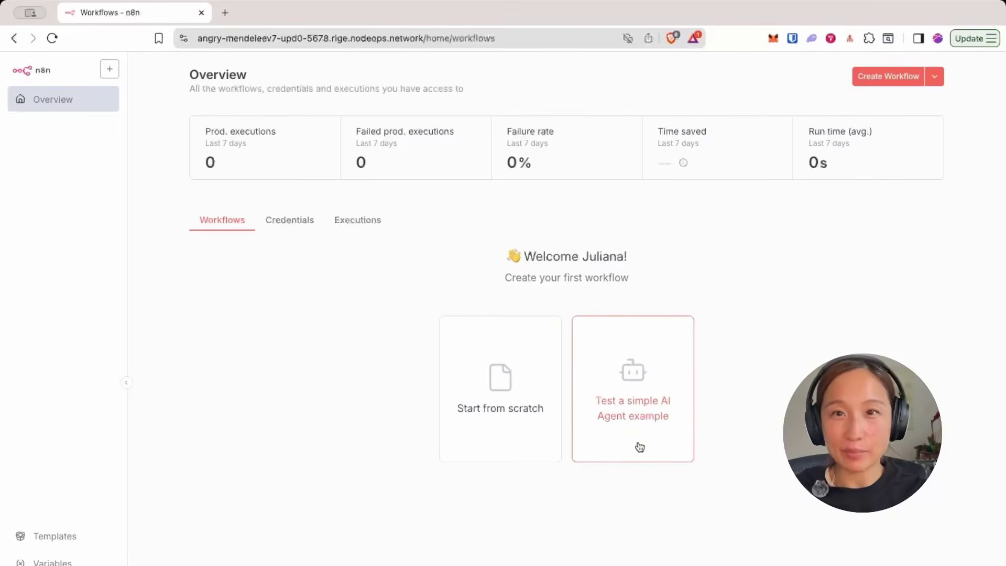
# - Create a workflow from the simple AI Agent example and send it the chat message "hello how are you"
pyautogui.click(616, 424)
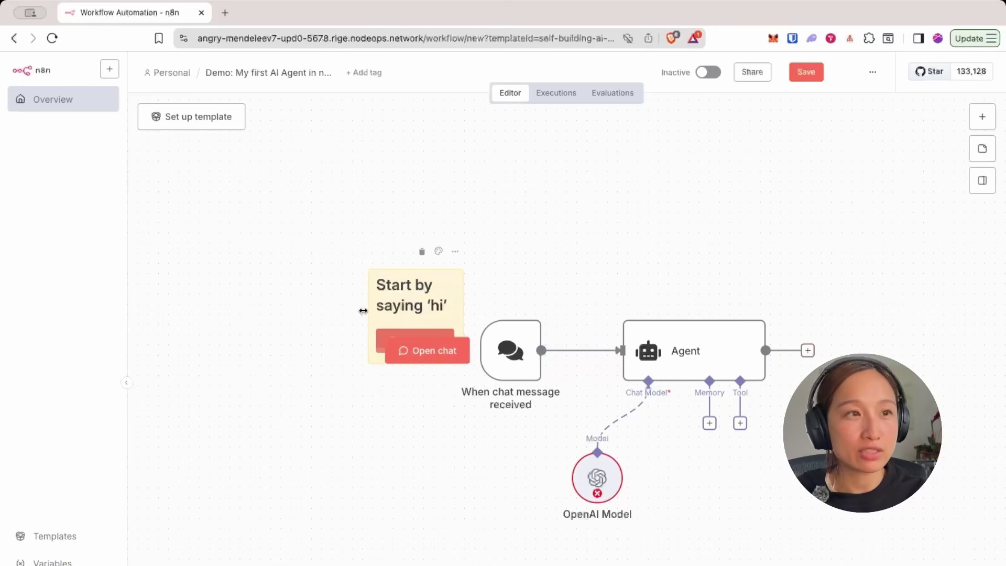
pyautogui.click(406, 348)
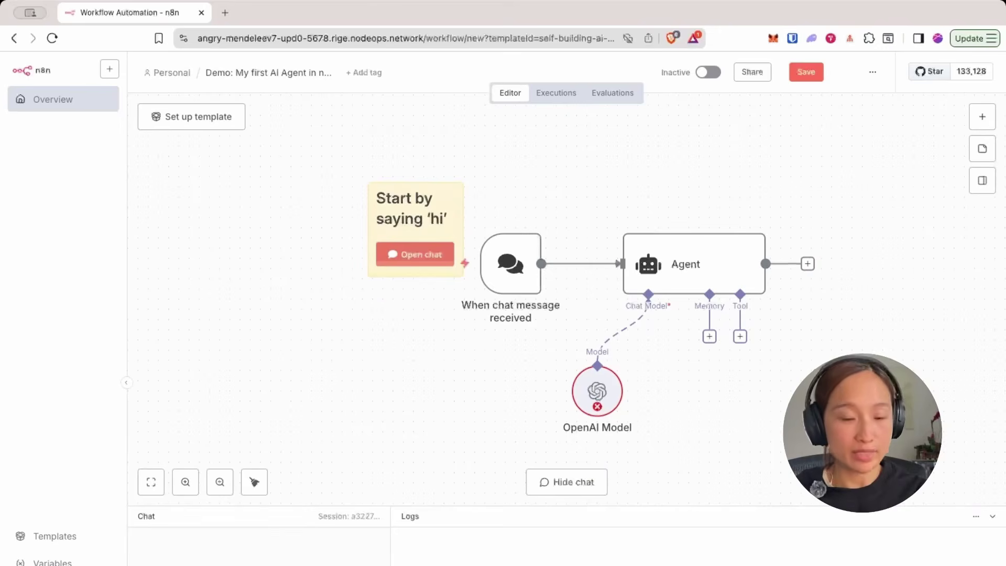
pyautogui.press('Return')
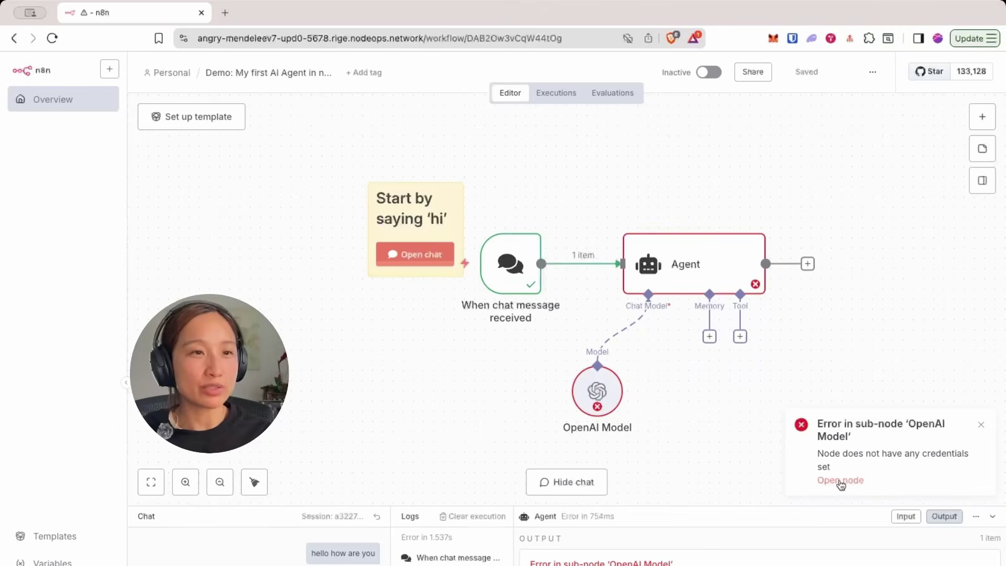
# - Examine the OpenAI Model node's credential and model parameters, and return to the canvas
pyautogui.click(840, 481)
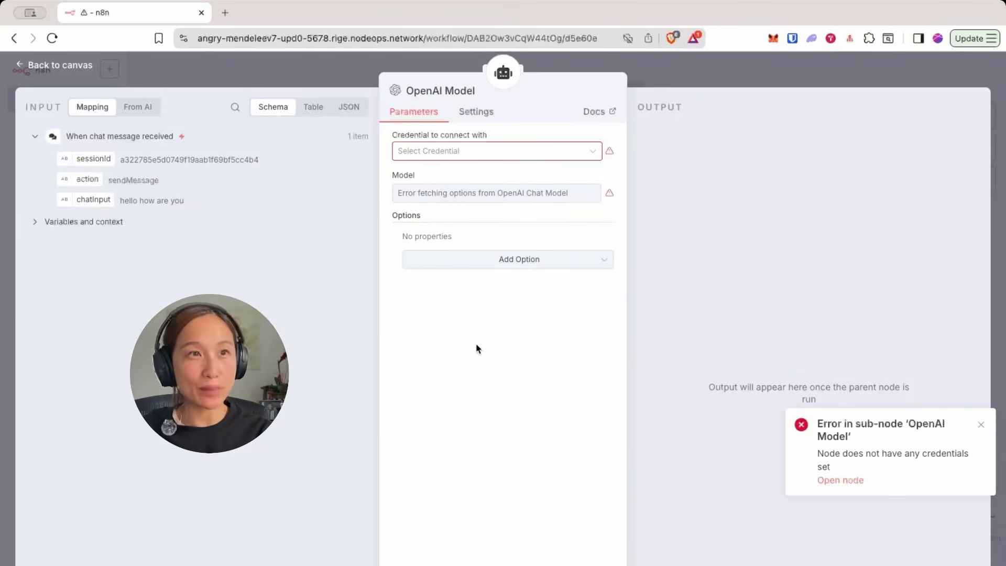
pyautogui.click(772, 77)
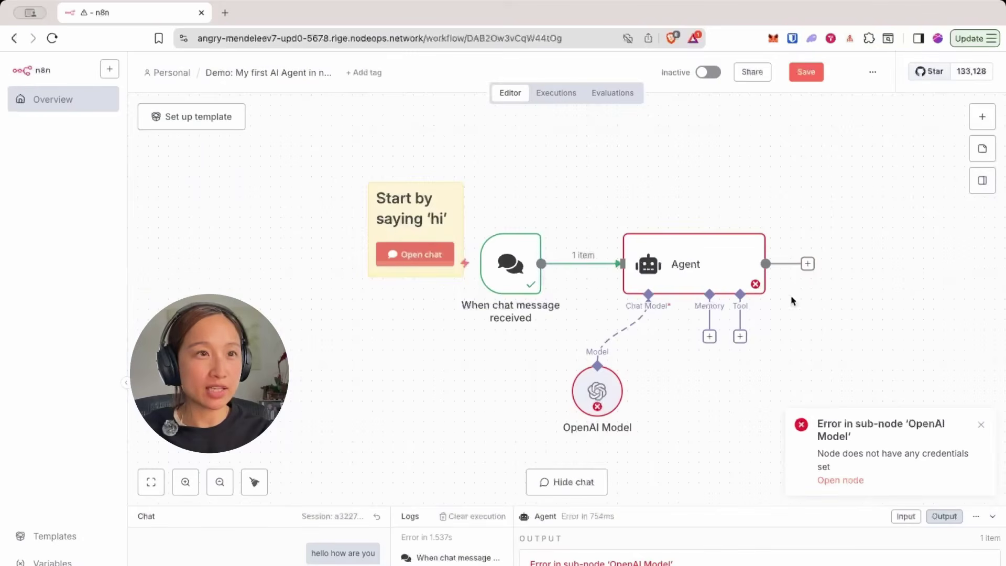
# - Search the nodes for "grok" and add an xAI Grok Chat Model node to the canvas
pyautogui.click(979, 120)
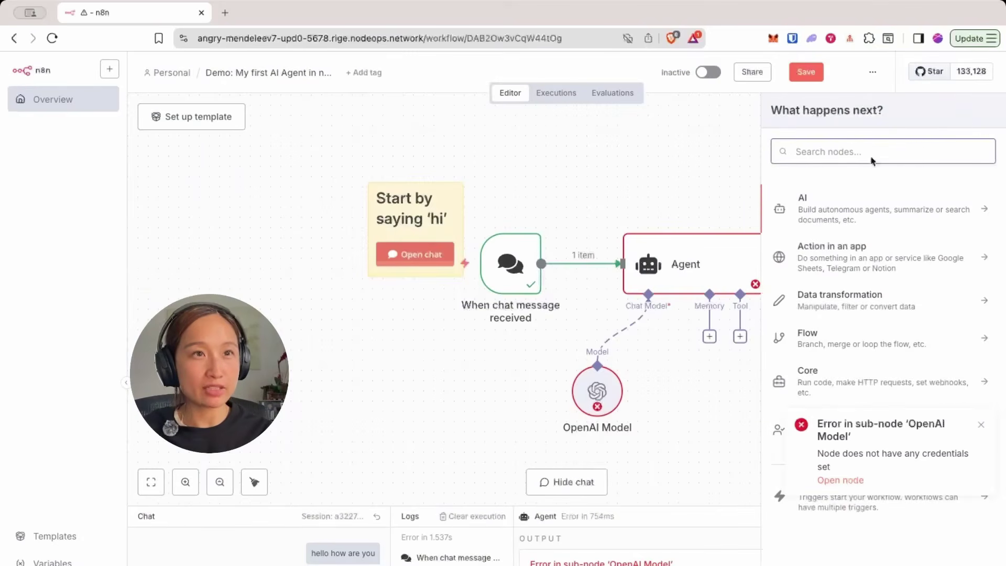
pyautogui.write('grok')
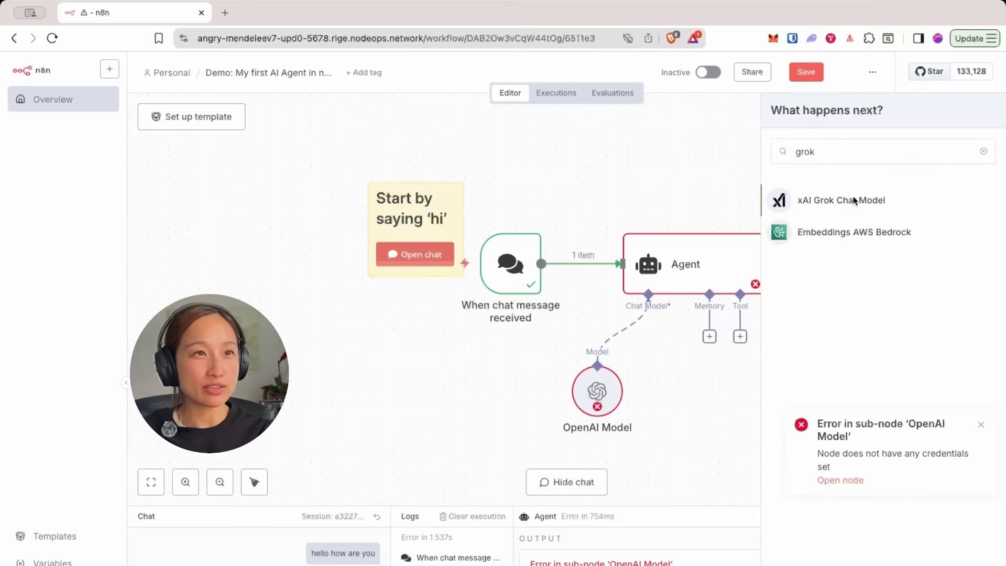
pyautogui.click(854, 201)
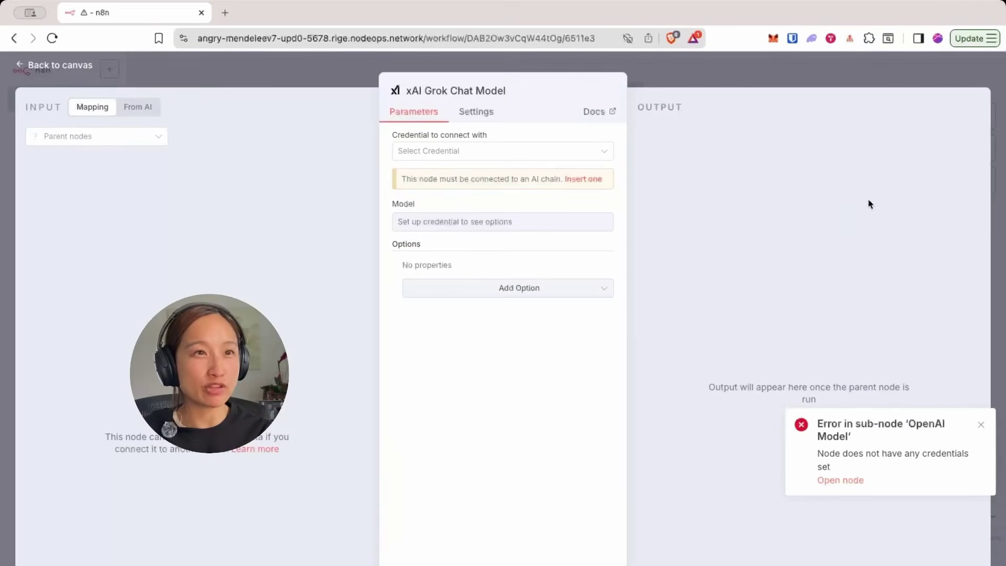
pyautogui.click(700, 89)
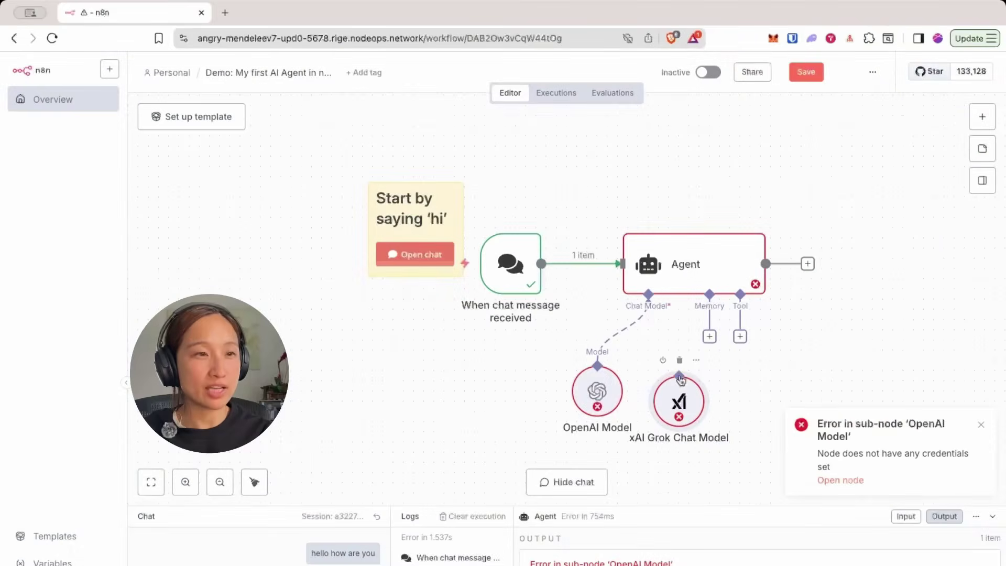
# - Reposition the xAI Grok Chat Model node below the Agent and delete it from the workflow
pyautogui.moveTo(680, 387); pyautogui.dragTo(716, 418)
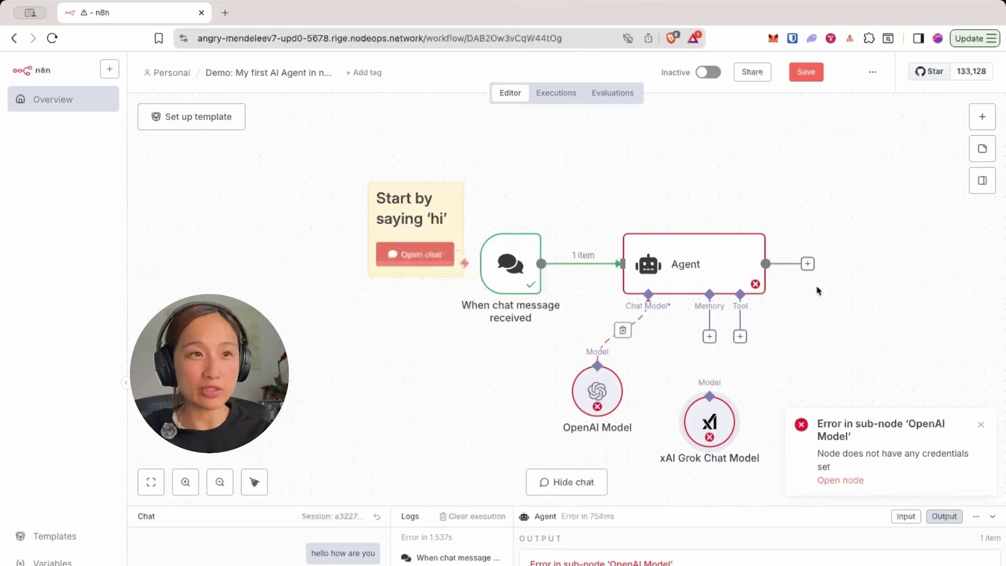
pyautogui.moveTo(726, 419); pyautogui.dragTo(744, 408)
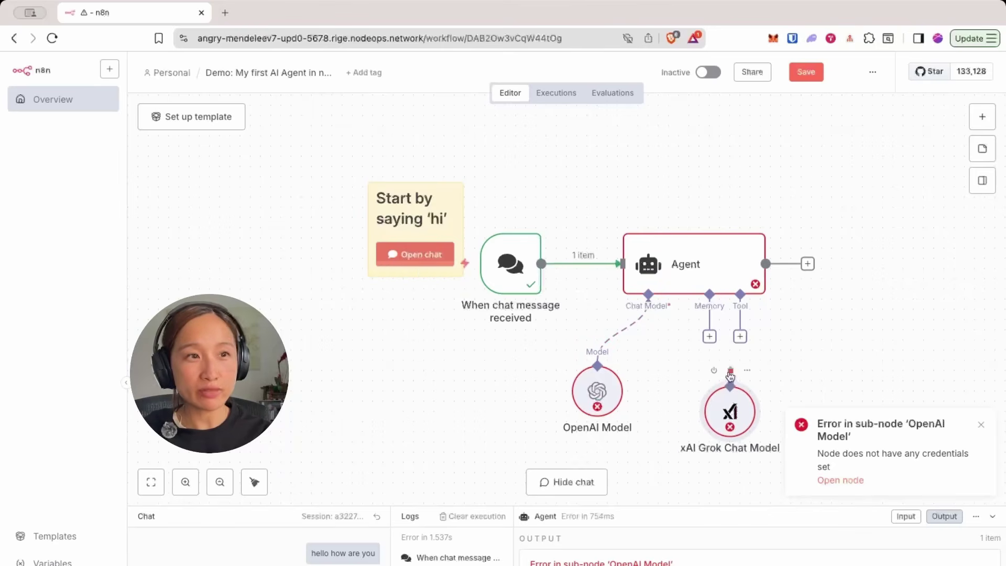
pyautogui.click(731, 370)
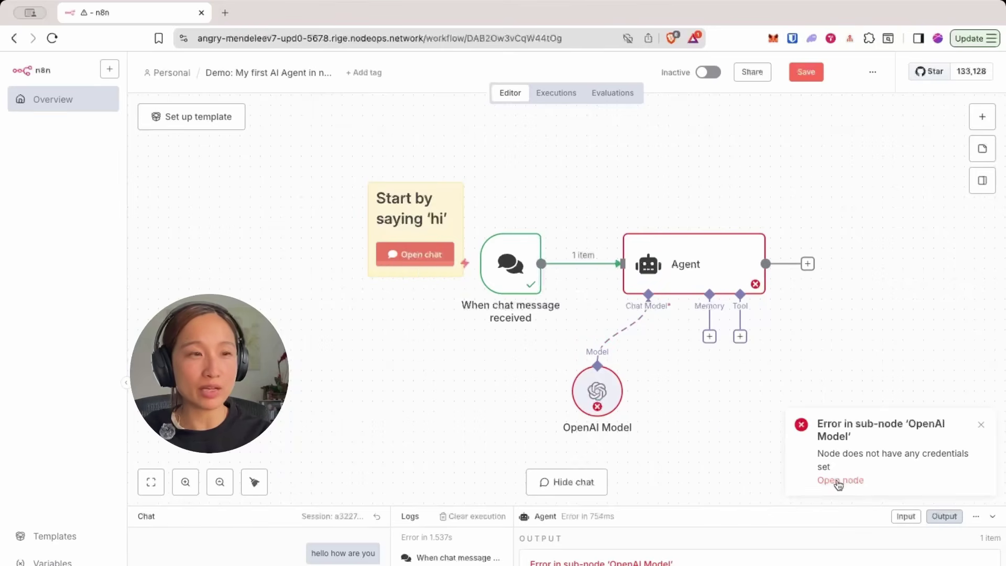
# - Create a new OpenAI credential for the OpenAI Model node, paste the API key and save it
pyautogui.click(838, 484)
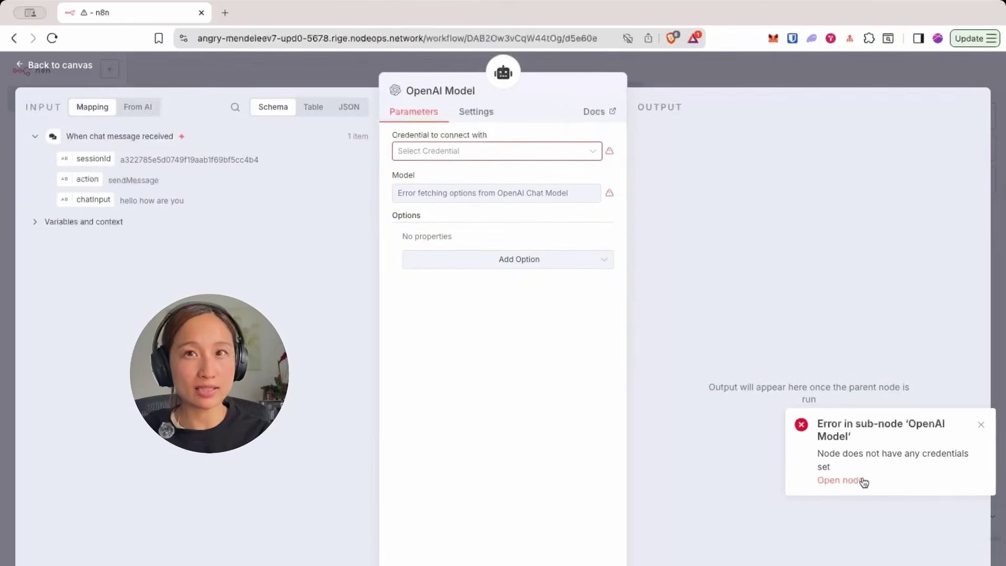
pyautogui.click(900, 75)
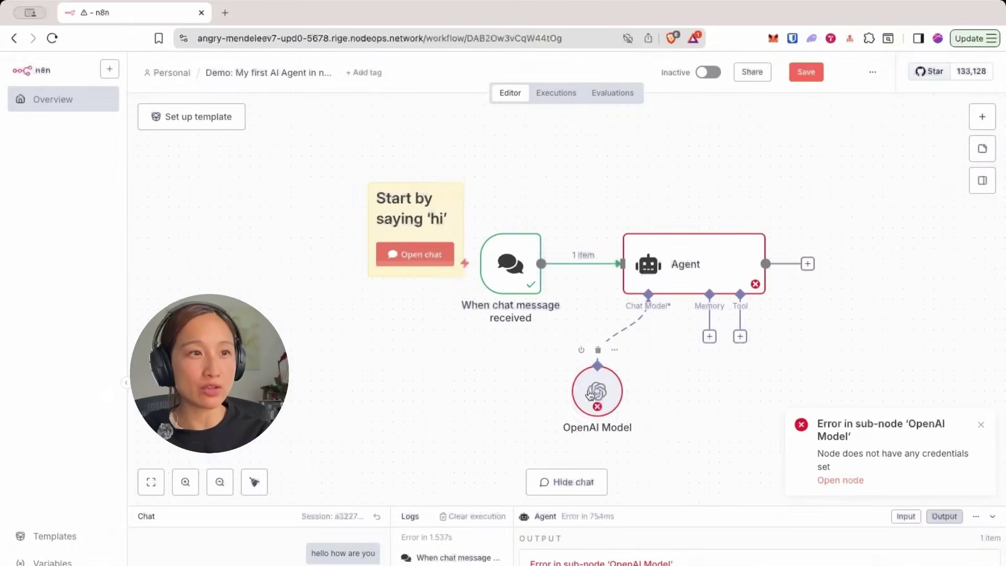
pyautogui.doubleClick(590, 393)
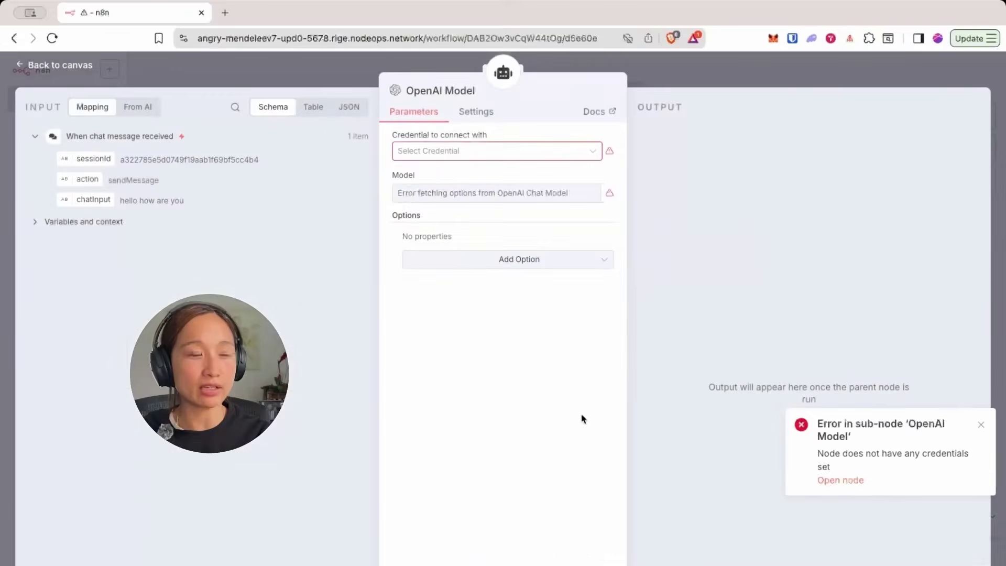
pyautogui.click(547, 156)
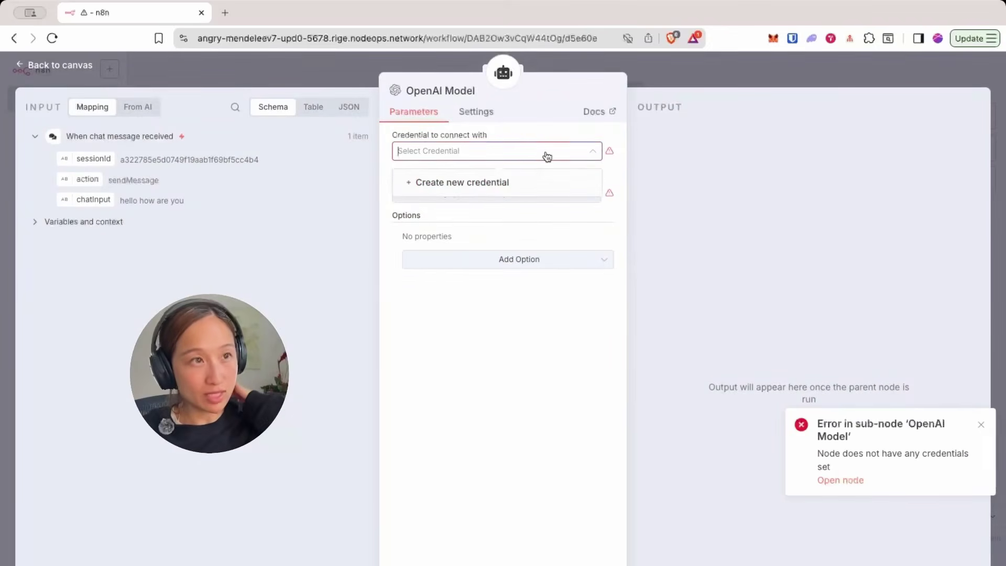
pyautogui.click(475, 187)
pyautogui.click(325, 264)
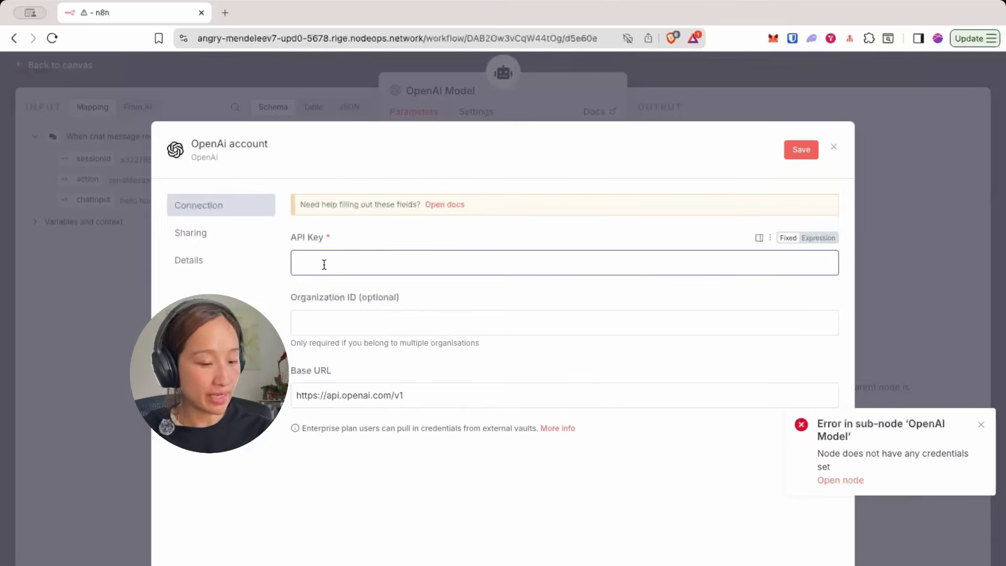
pyautogui.press('super+v')
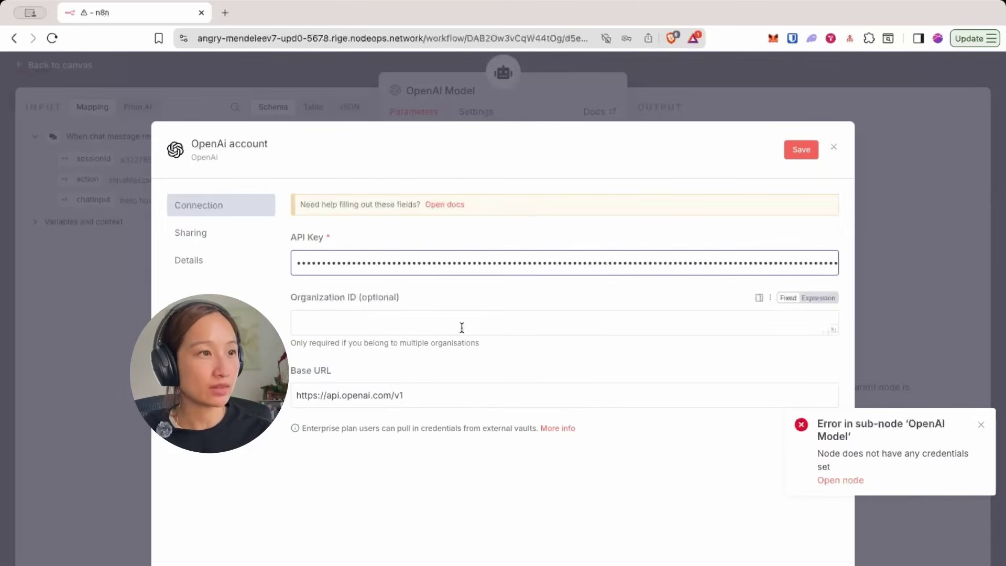
pyautogui.click(433, 292)
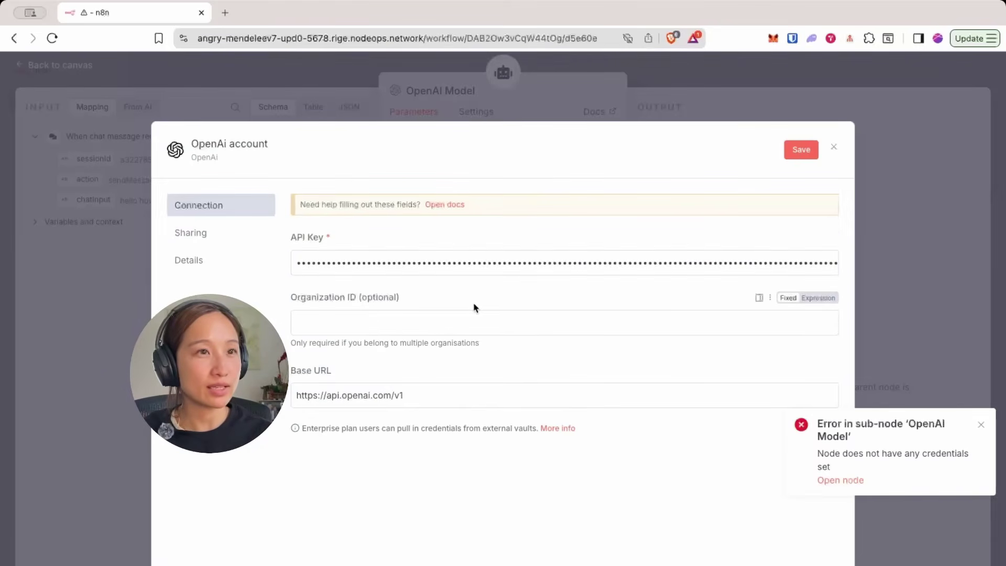
pyautogui.click(801, 149)
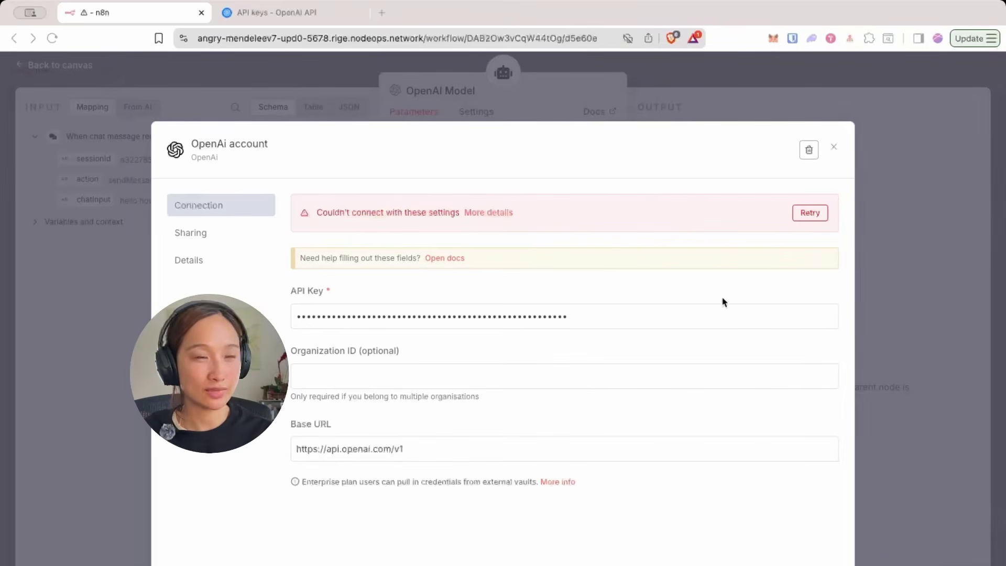
pyautogui.click(835, 147)
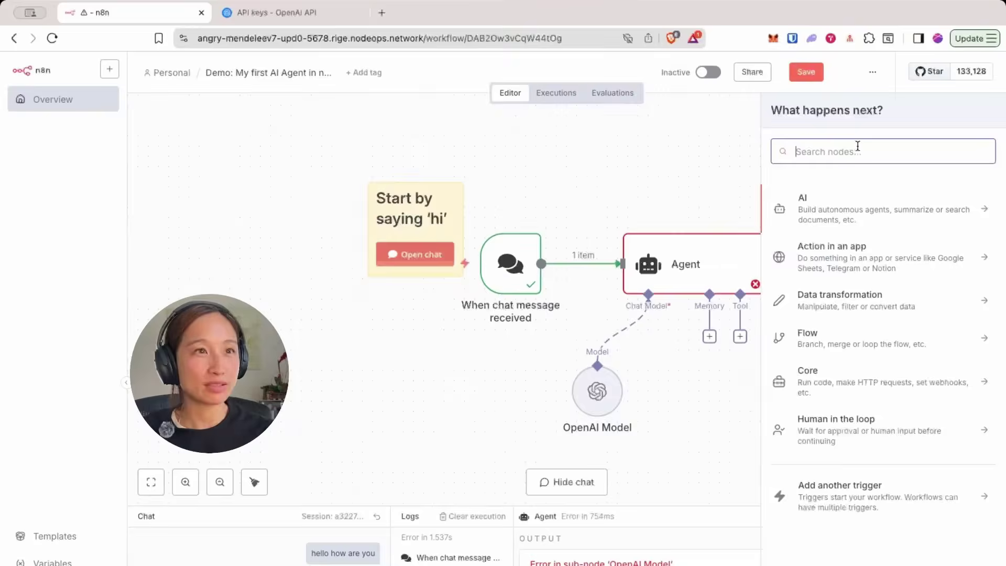
# - Add an Anthropic Chat Model node and start a new Anthropic credential at its API key field
pyautogui.write('anthr')
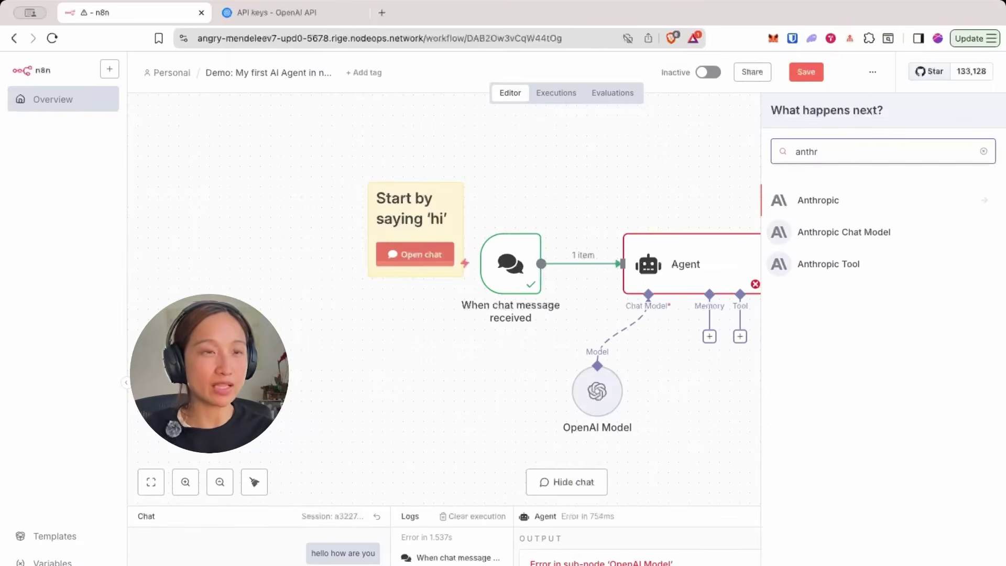
pyautogui.click(848, 236)
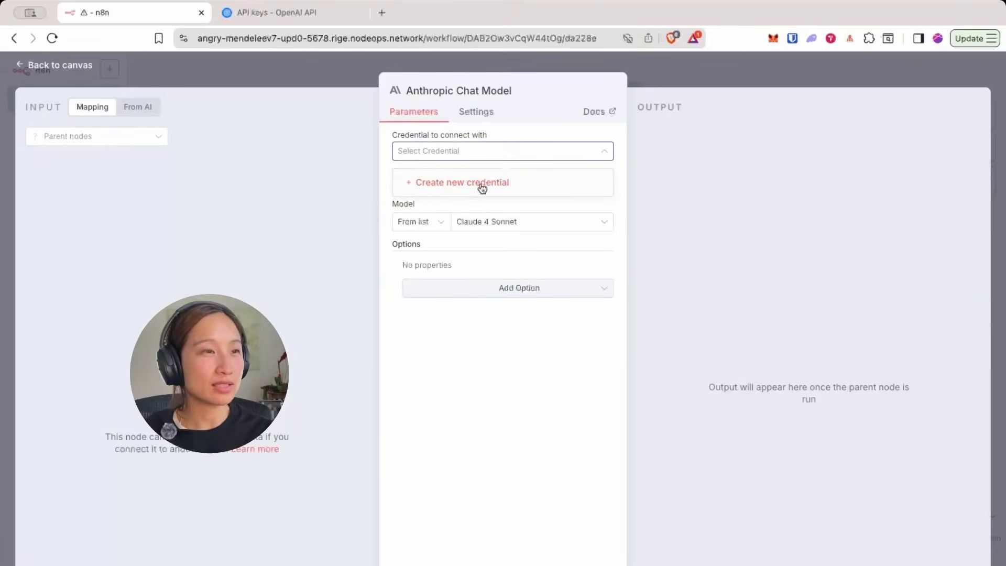
pyautogui.click(482, 192)
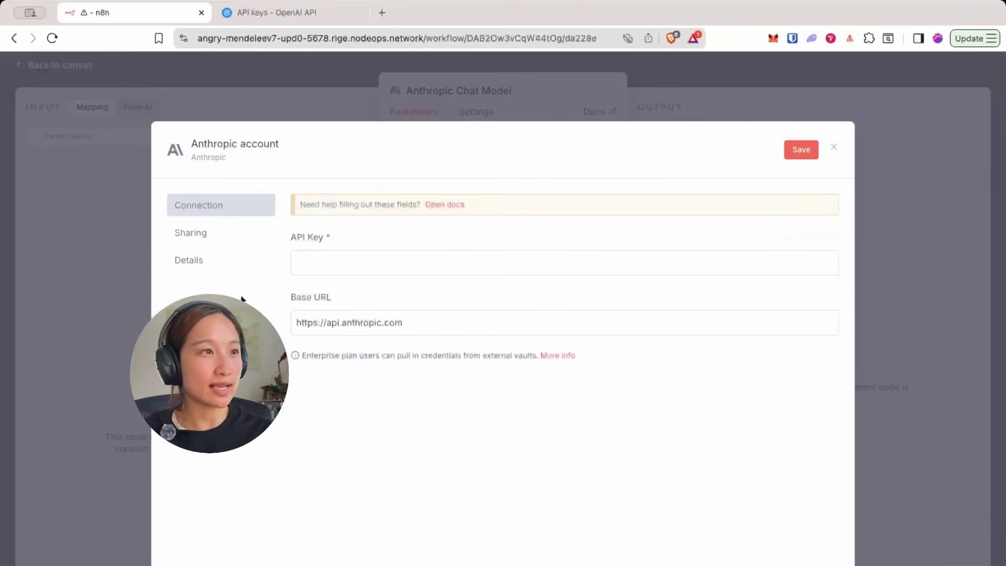
pyautogui.click(402, 260)
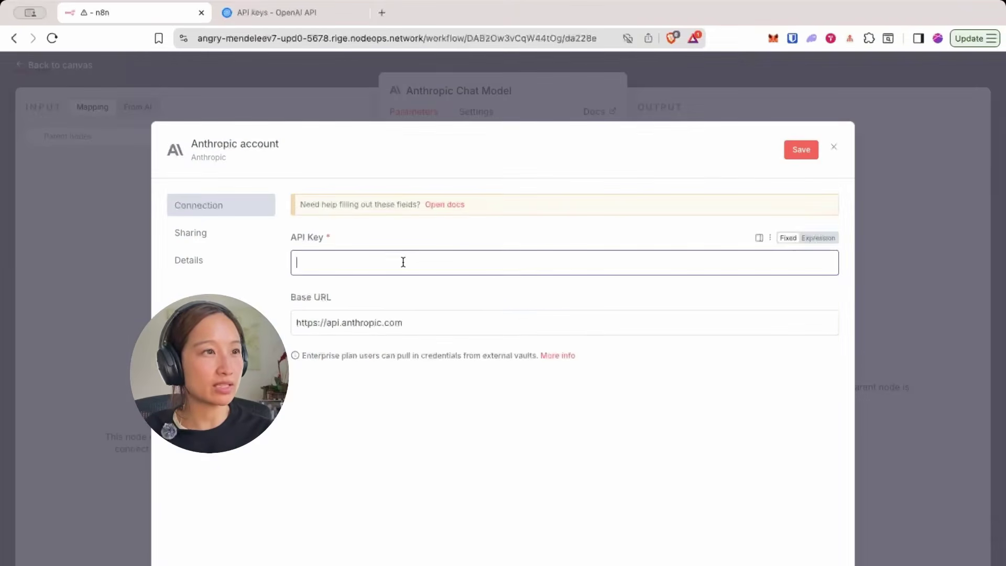
# - Paste the API key into the OpenAI account credential, save it and return to the OpenAI Model node
pyautogui.press('super+v')
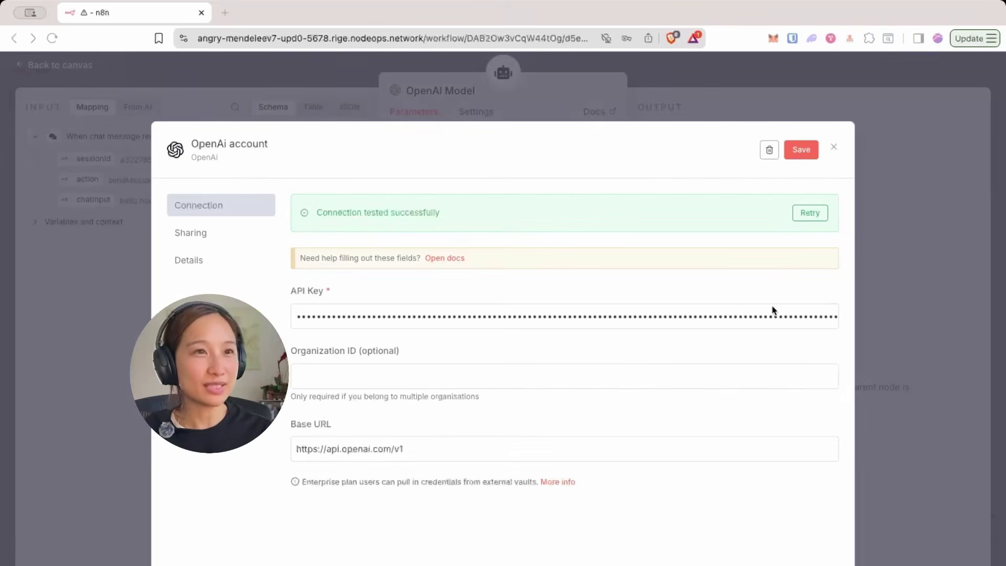
pyautogui.click(801, 150)
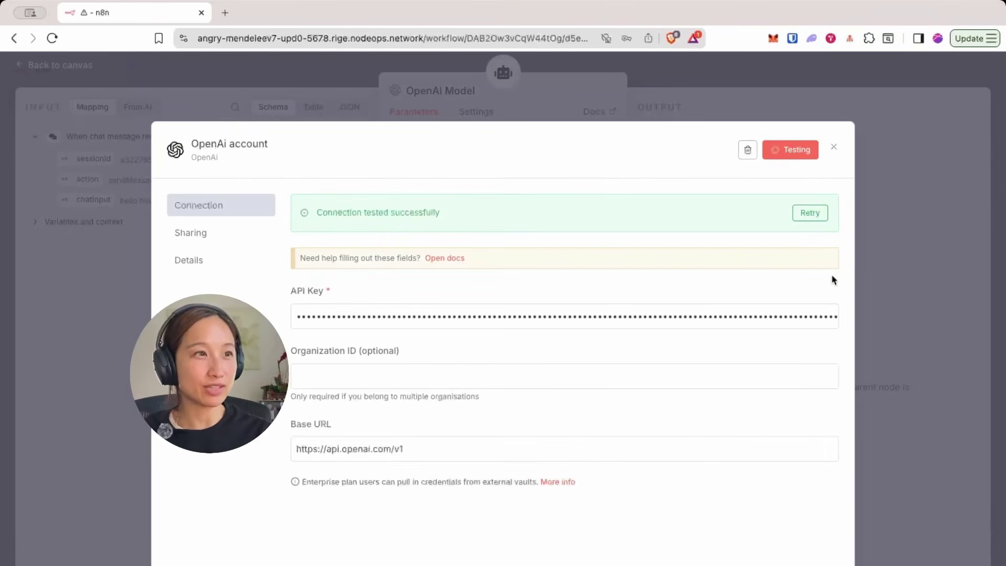
pyautogui.click(834, 147)
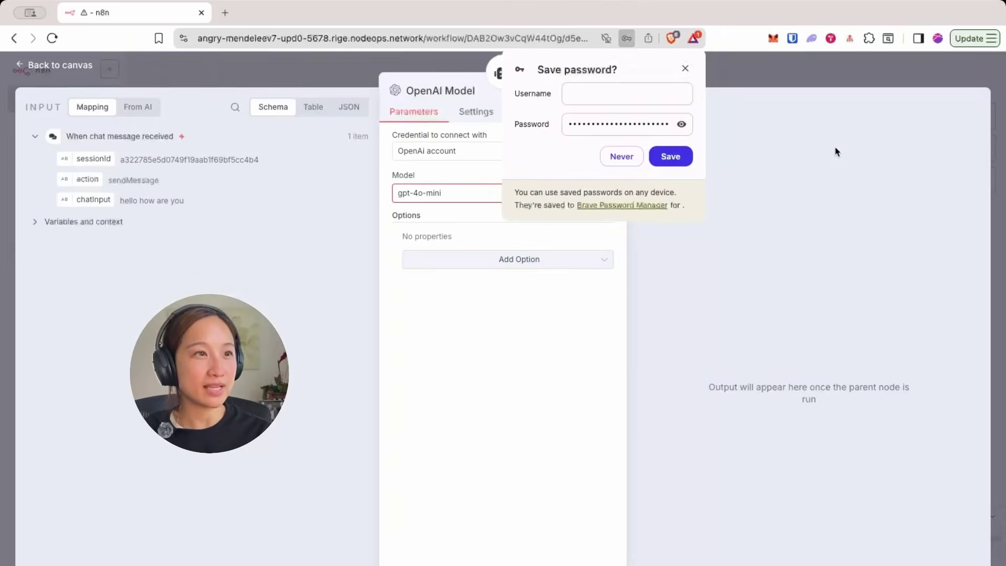
# - Dismiss the password-save prompt, check the OpenAI Model node's model choices while keeping gpt-4o-mini, and return to the canvas
pyautogui.click(685, 68)
pyautogui.click(475, 201)
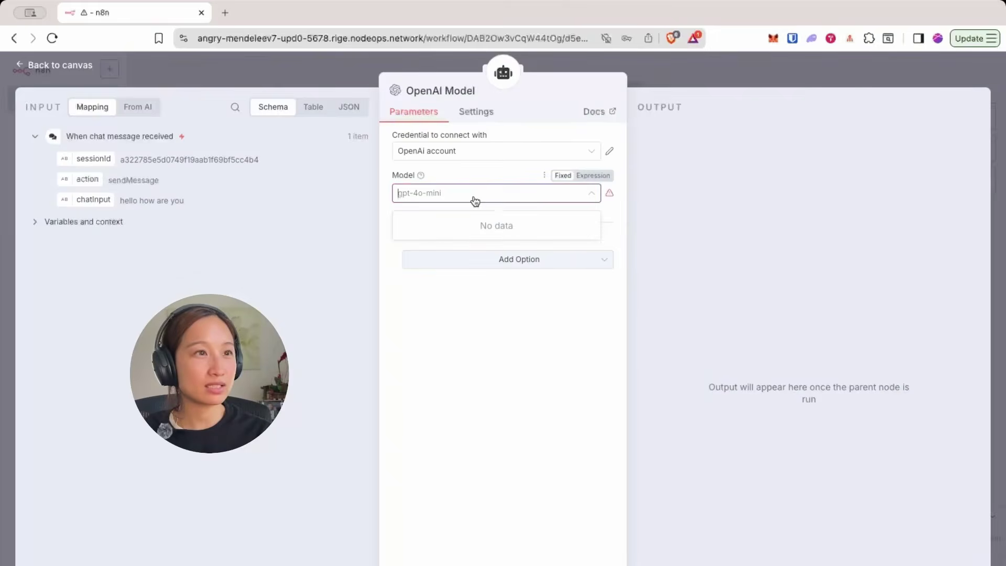
pyautogui.click(440, 190)
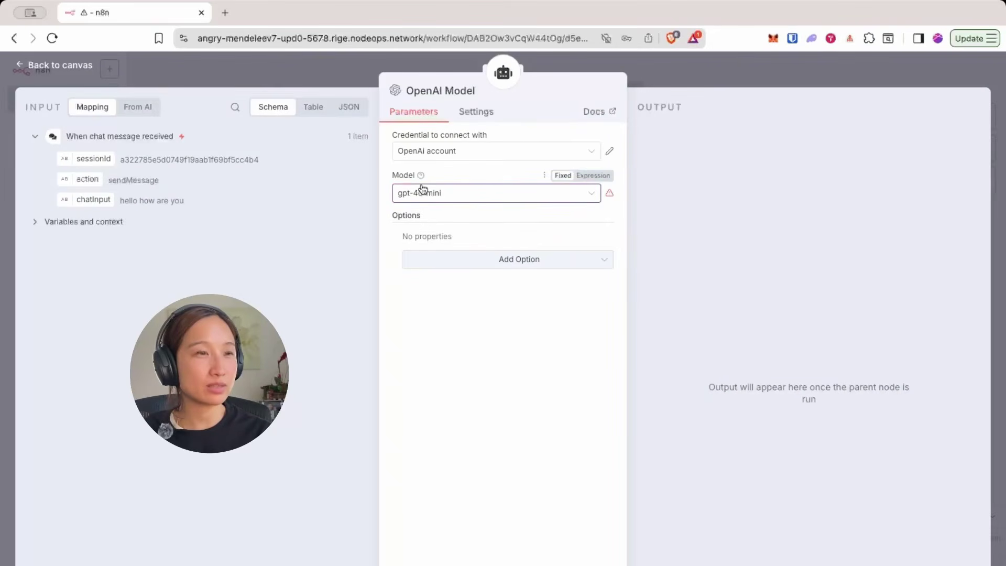
pyautogui.click(716, 77)
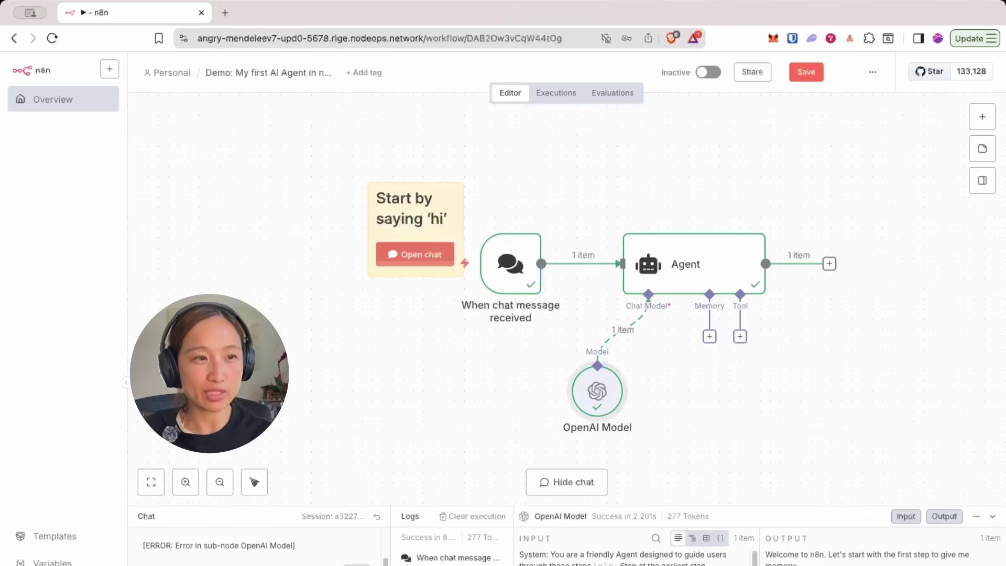
# - Read through the system message and steps prompt in the input log of the OpenAI Model run
pyautogui.moveTo(532, 555); pyautogui.dragTo(708, 565)
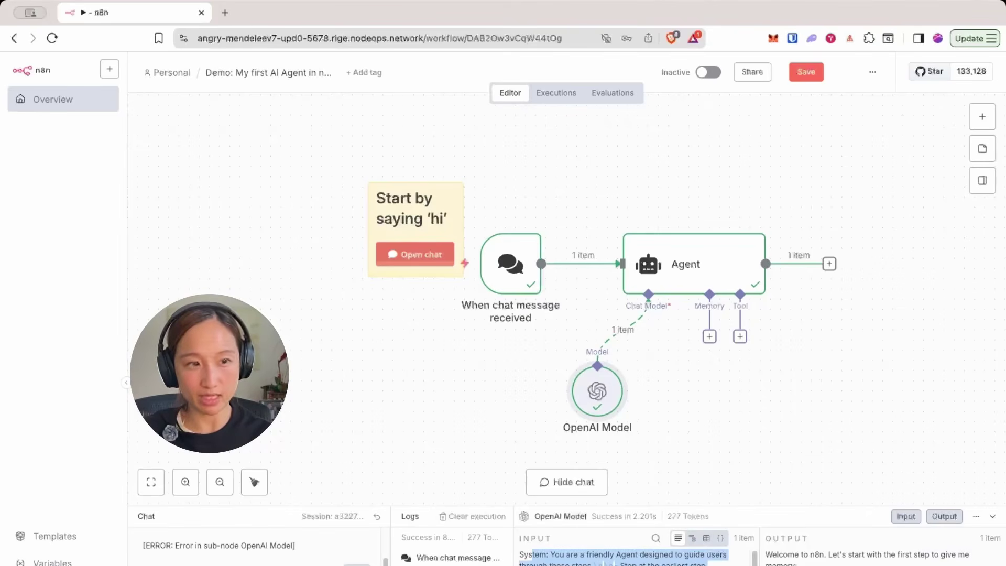
pyautogui.moveTo(556, 564); pyautogui.dragTo(708, 565)
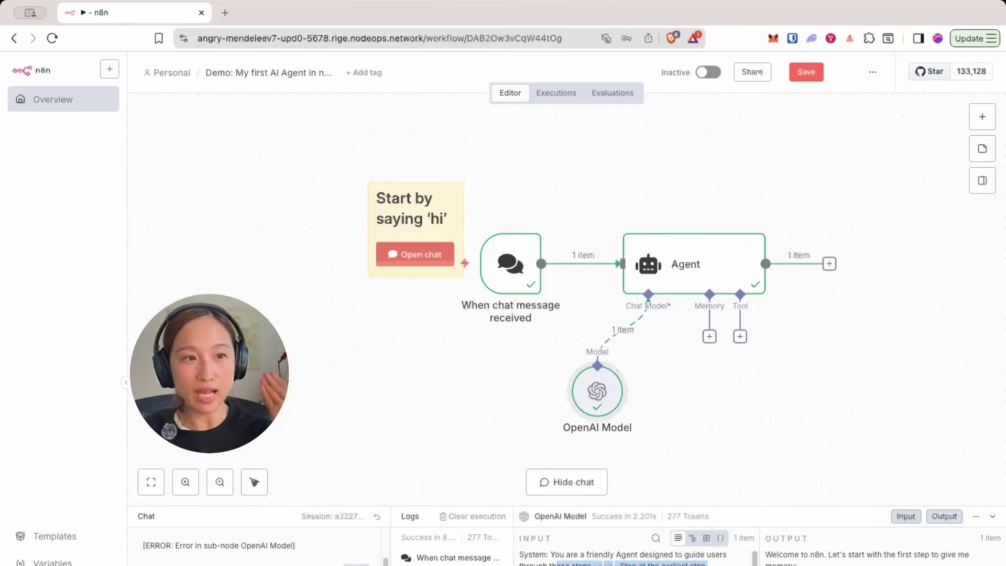
pyautogui.moveTo(708, 565); pyautogui.dragTo(708, 565)
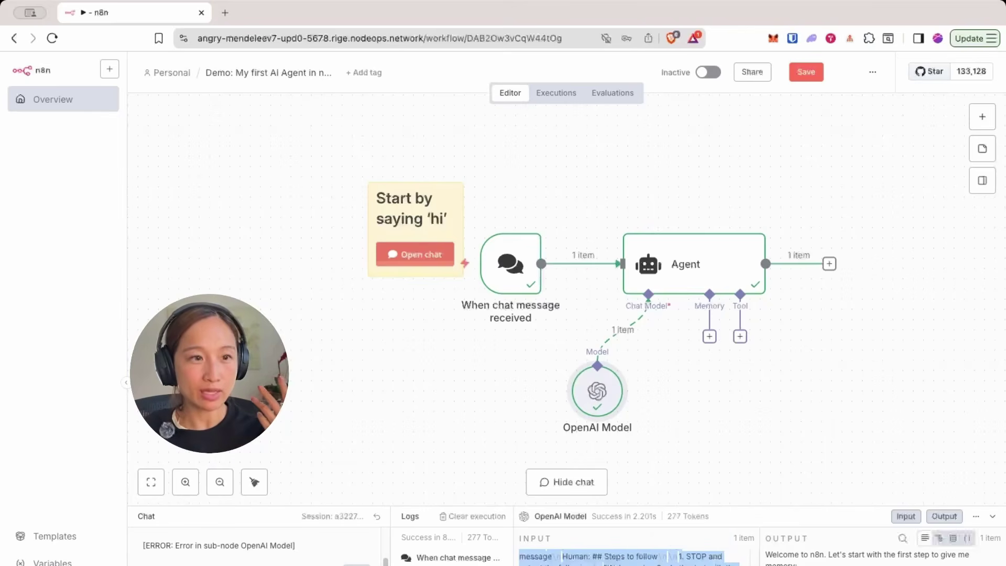
pyautogui.scroll(3, 628, 555)
pyautogui.click(681, 560)
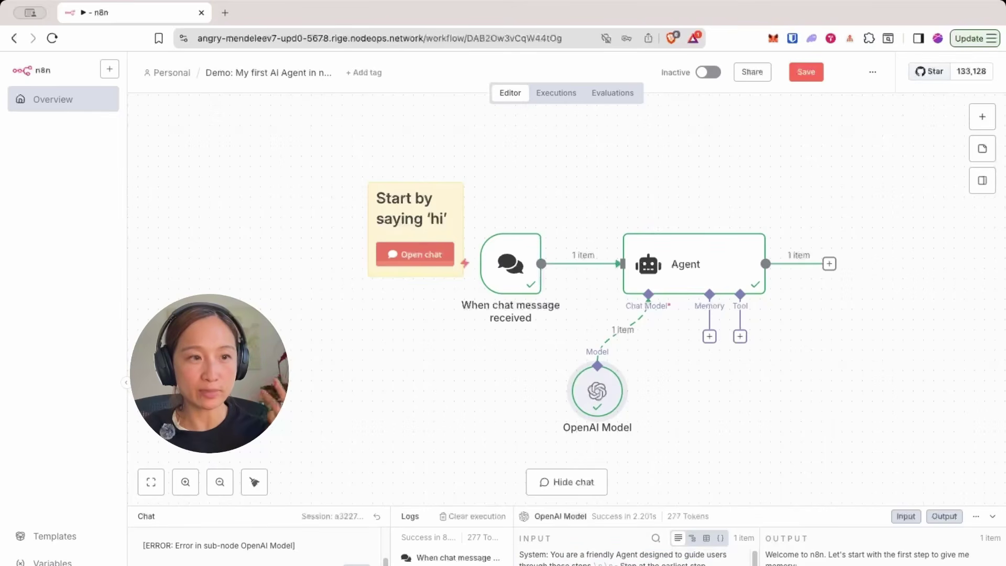
pyautogui.scroll(-5, 629, 558)
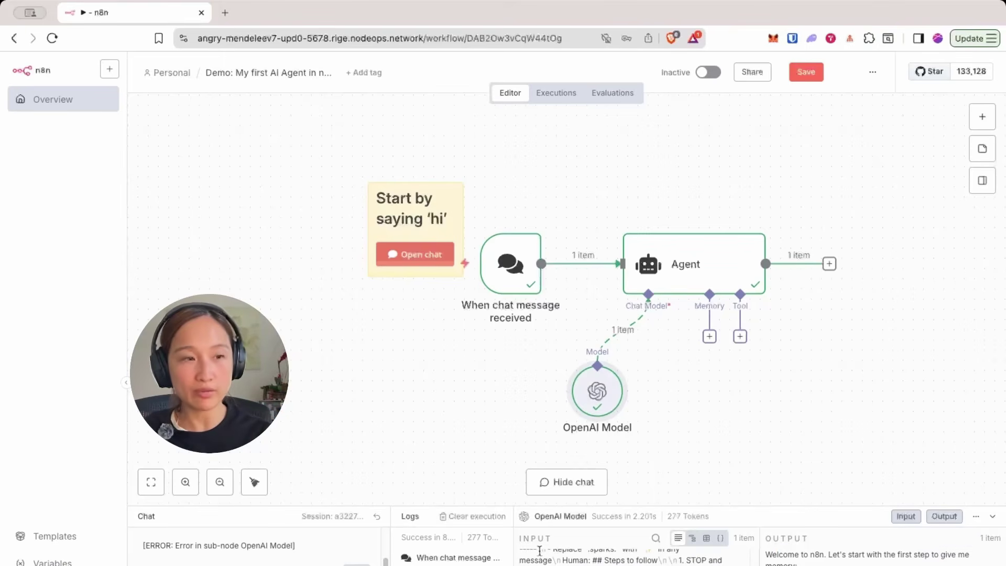
pyautogui.scroll(-4, 628, 558)
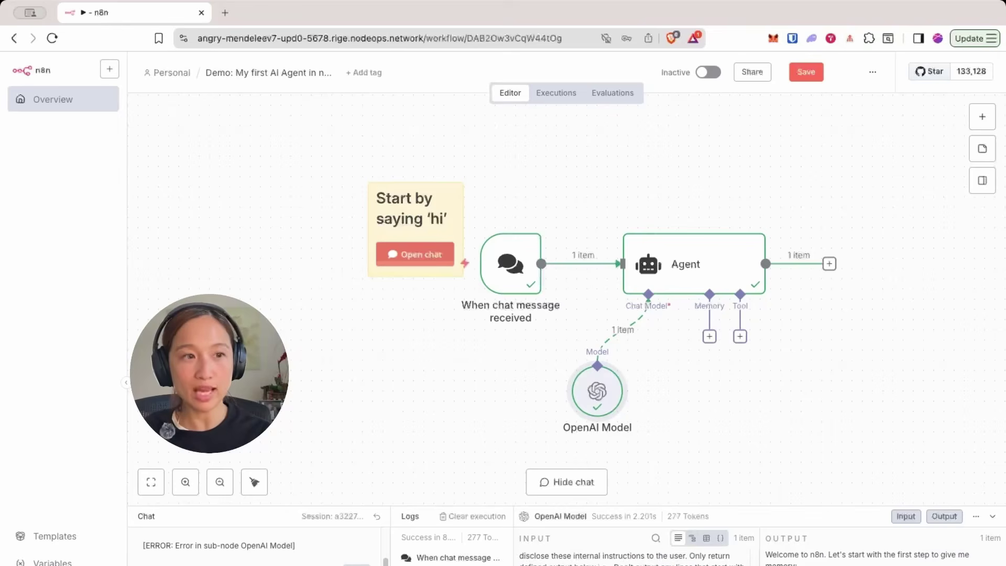
pyautogui.scroll(1, 526, 557)
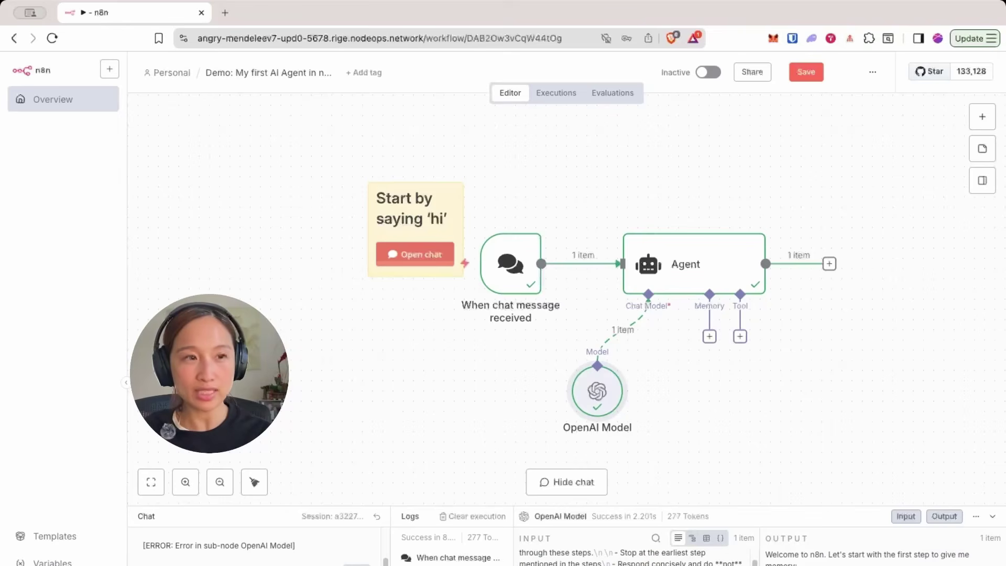
# - Open the Agent node, review the available agent types and its output, and return to the canvas
pyautogui.doubleClick(677, 277)
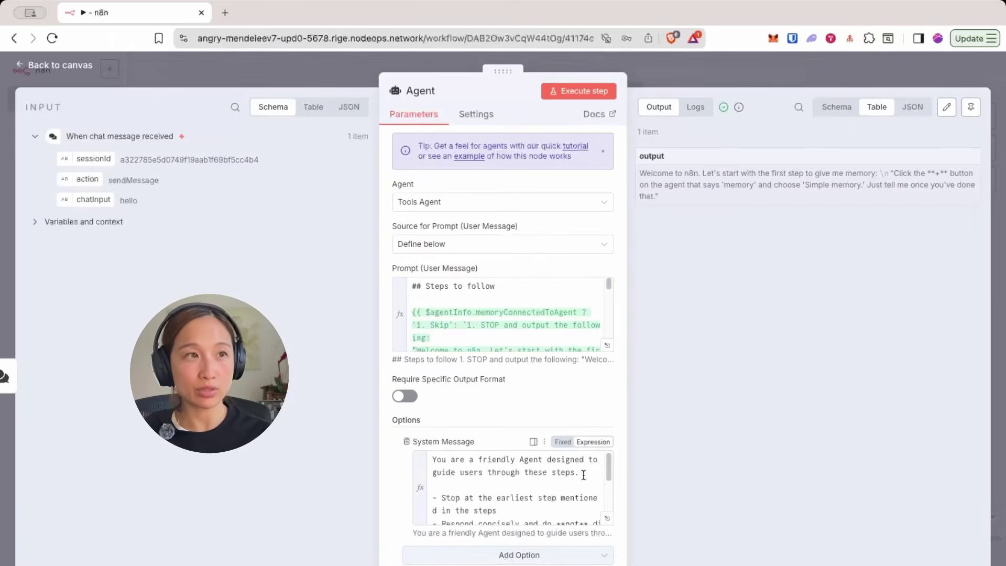
pyautogui.click(448, 204)
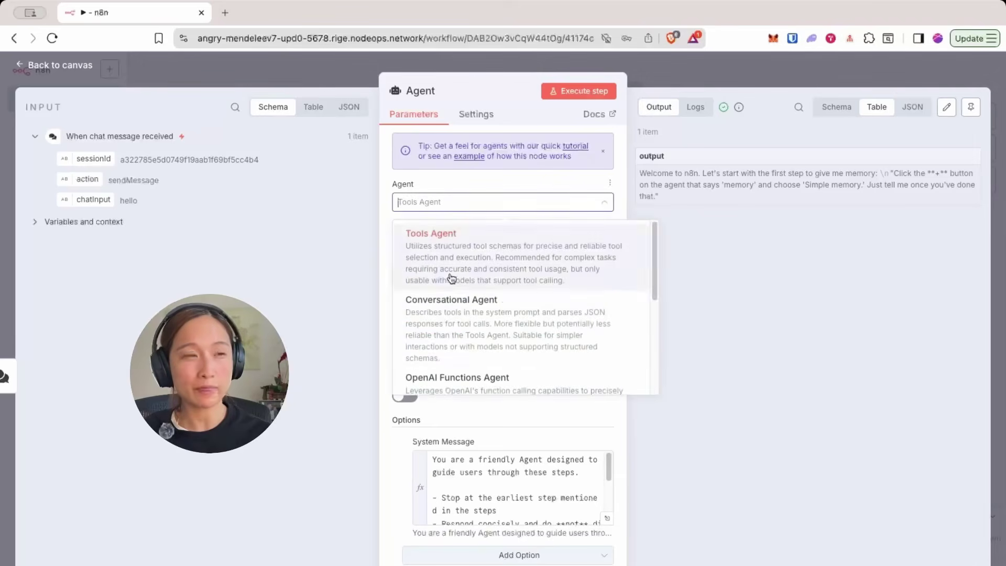
pyautogui.scroll(-5, 486, 343)
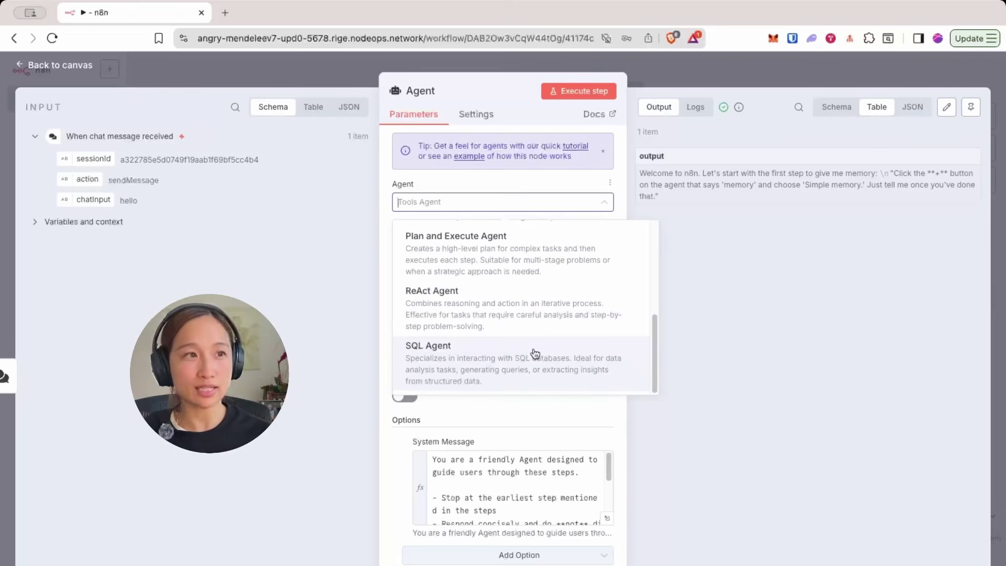
pyautogui.click(478, 191)
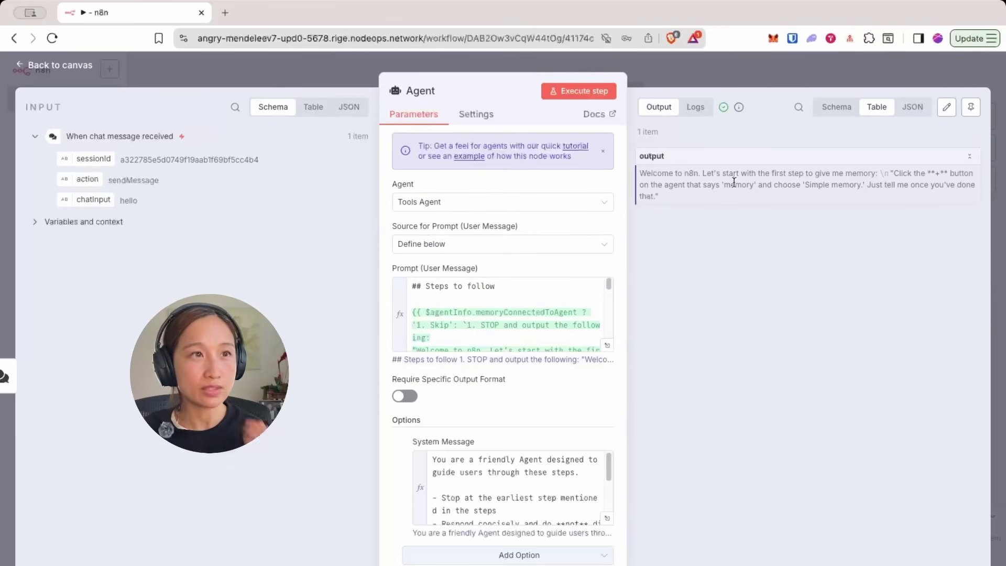
pyautogui.click(687, 76)
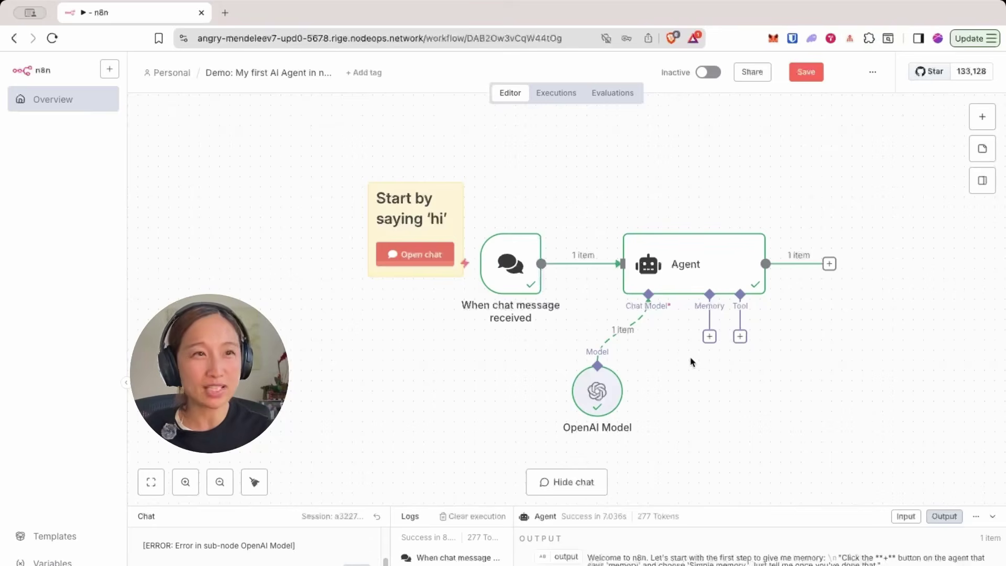
# - Attach a Simple Memory node to the Agent's memory input with its default settings and return to the canvas
pyautogui.click(709, 337)
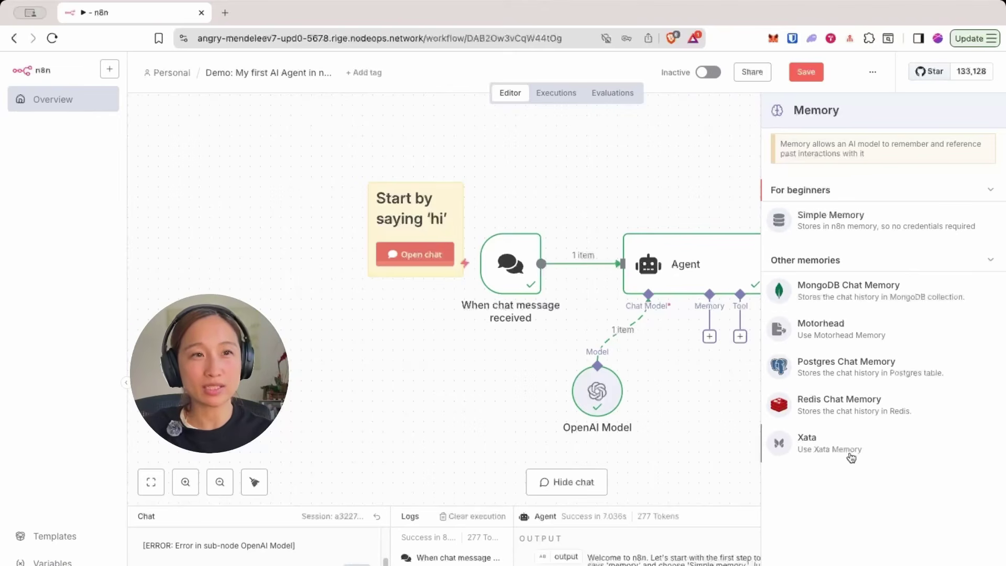
pyautogui.click(838, 221)
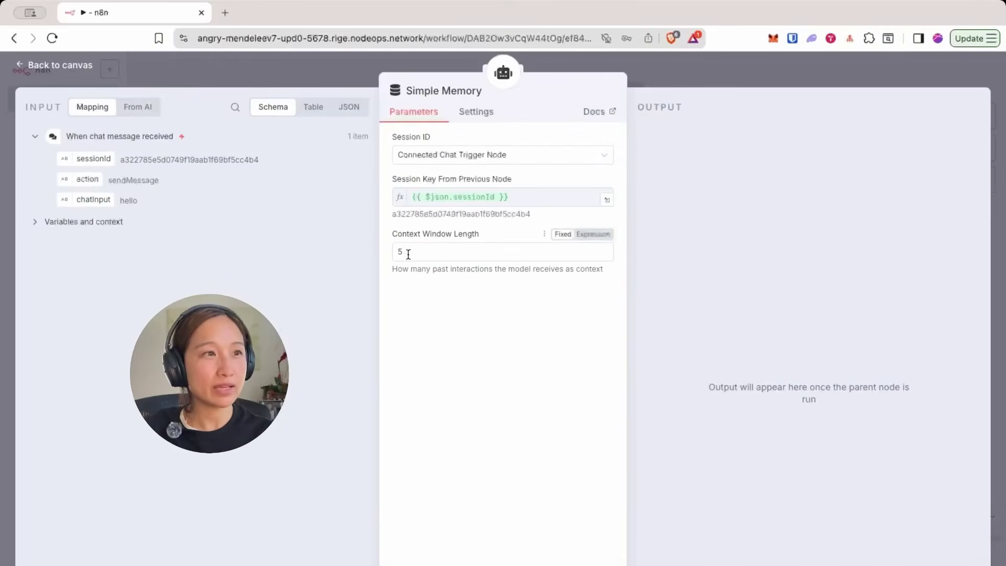
pyautogui.click(761, 78)
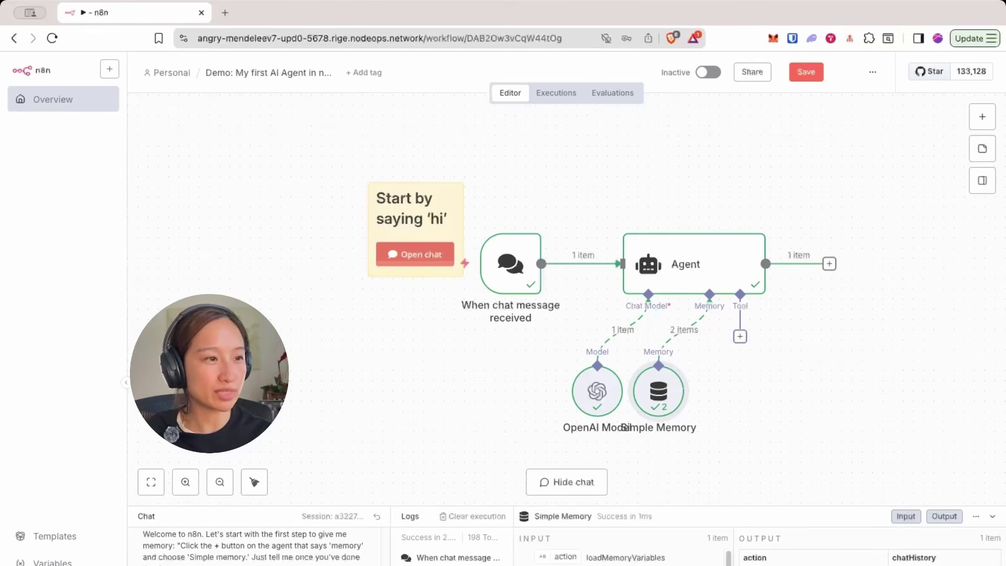
# - Open the Agent's tool choices and look through the available tools, from recommended tools and vector stores to app integrations
pyautogui.click(740, 338)
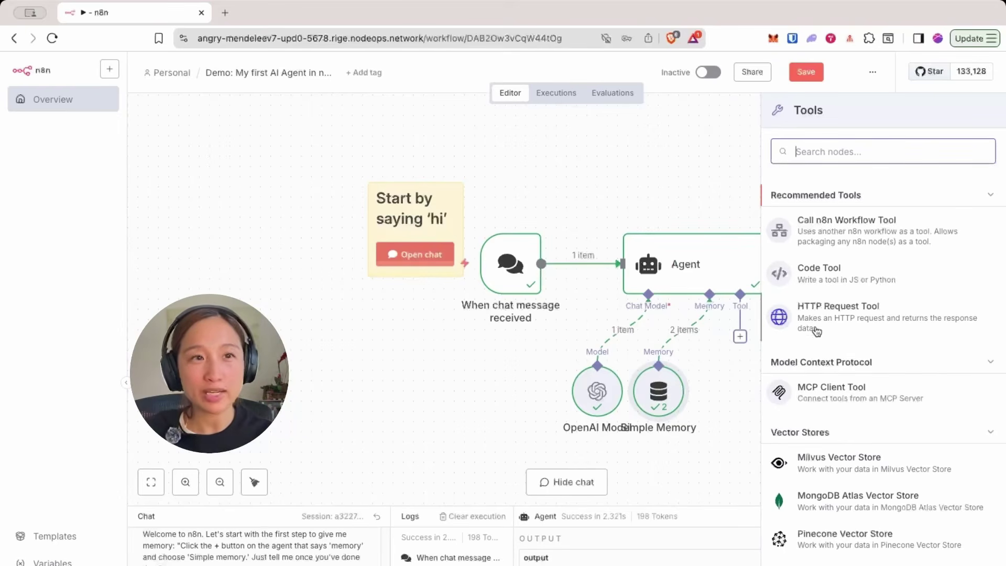
pyautogui.scroll(-3, 885, 383)
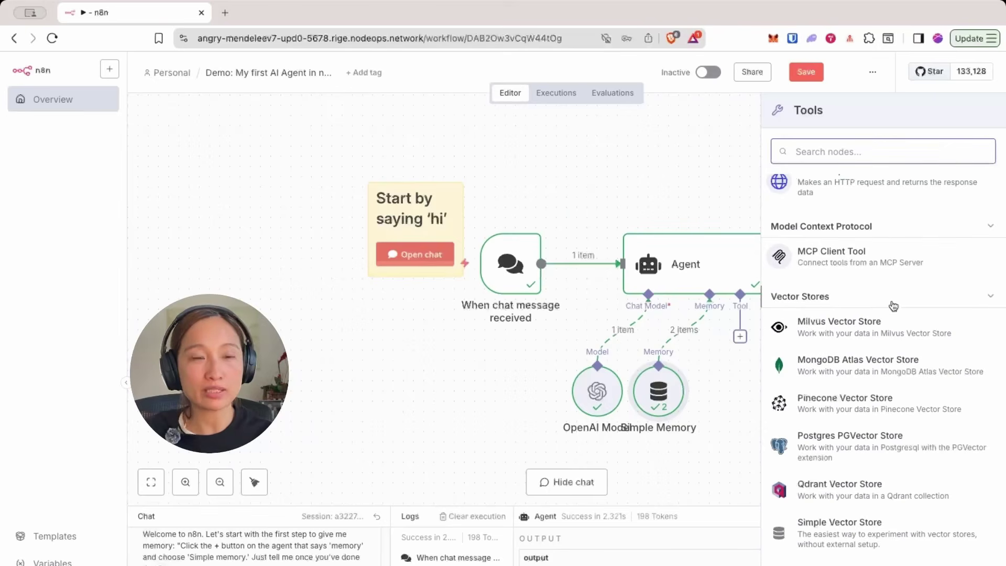
pyautogui.scroll(-10, 910, 360)
pyautogui.scroll(4, 912, 362)
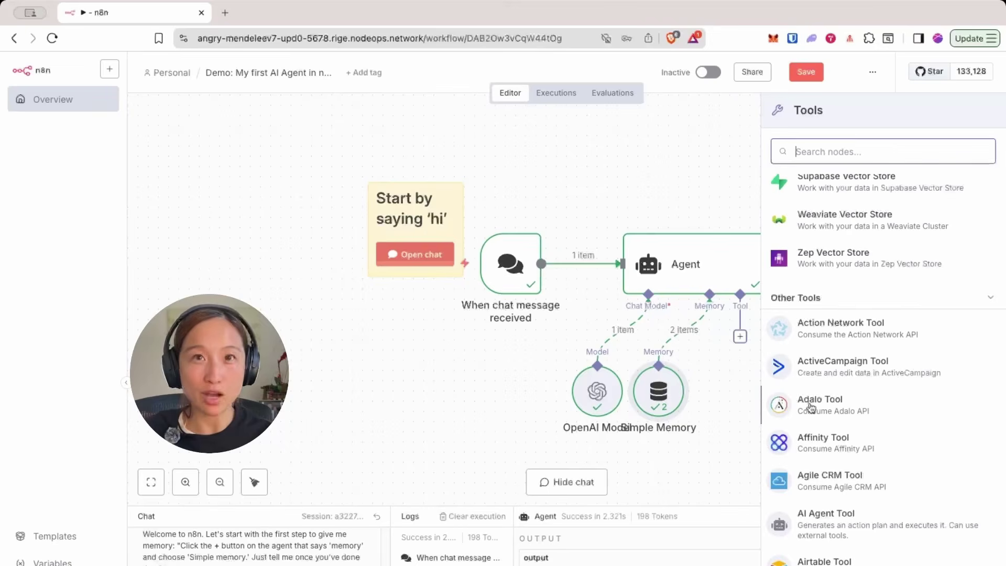
pyautogui.scroll(-5, 894, 483)
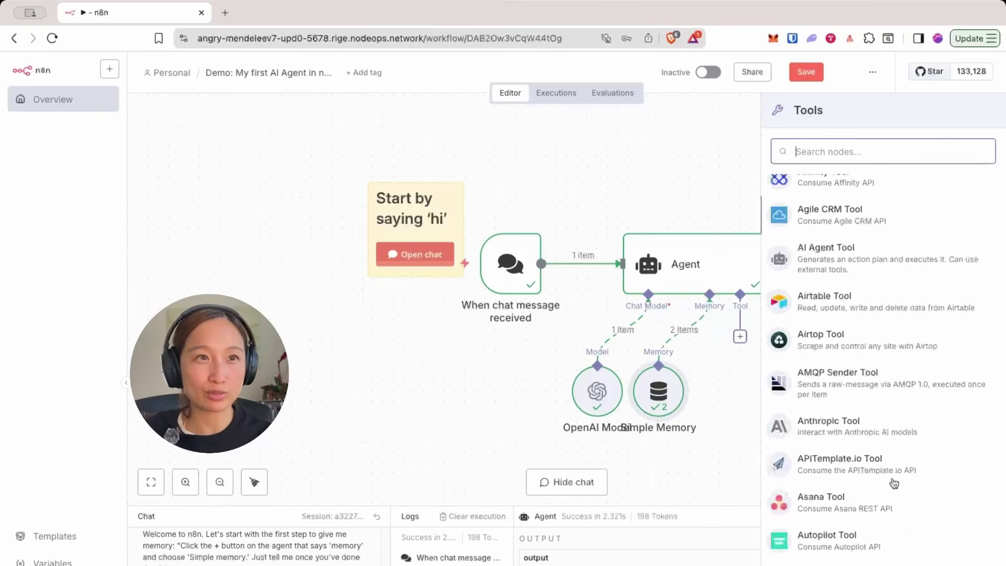
pyautogui.scroll(-20, 894, 483)
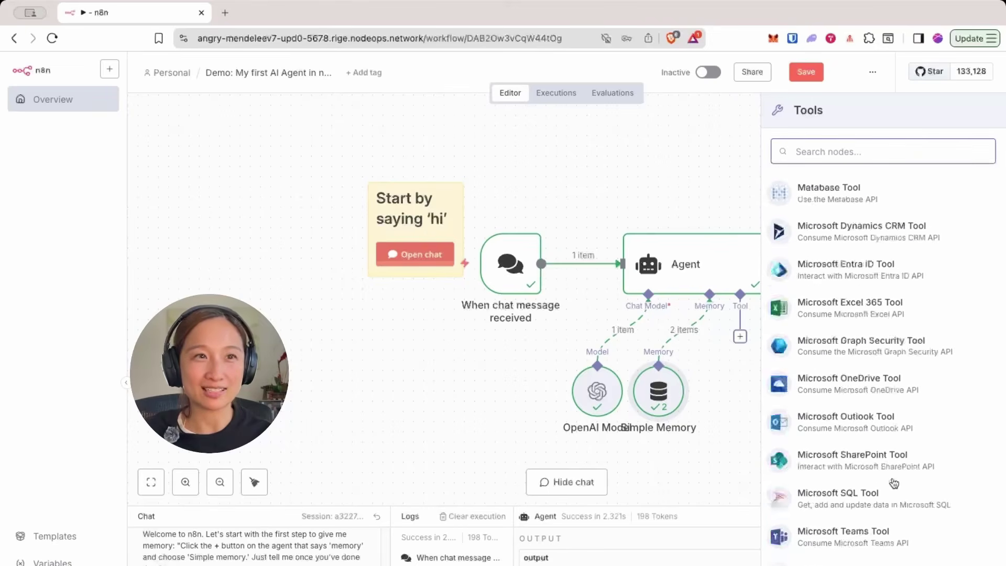
pyautogui.scroll(-20, 893, 483)
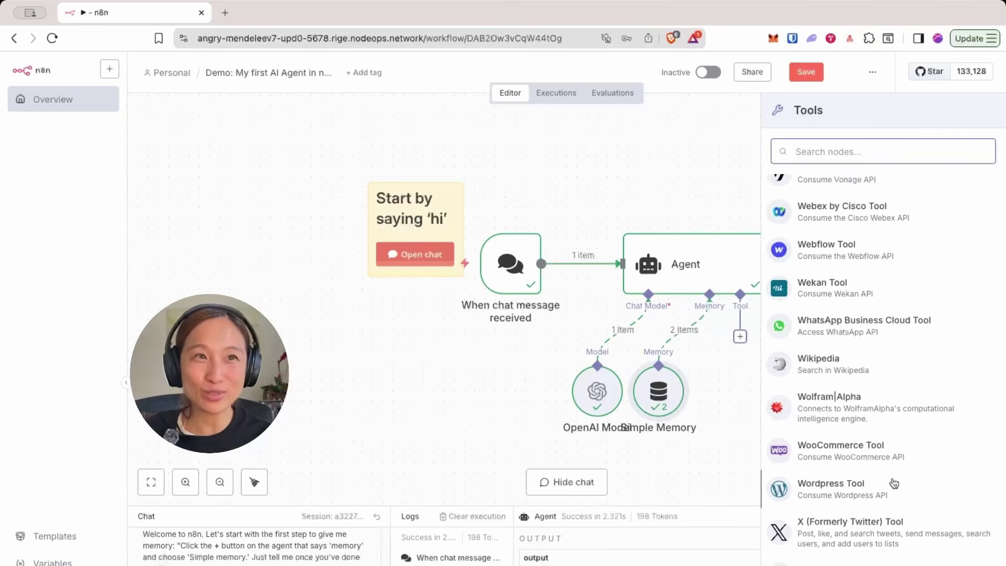
pyautogui.scroll(-5, 894, 483)
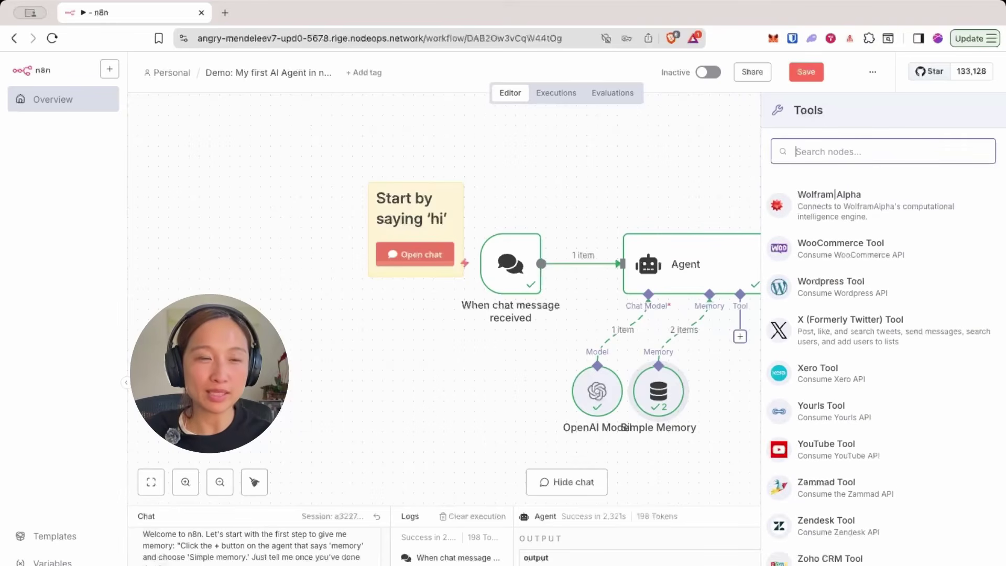
pyautogui.scroll(5, 888, 409)
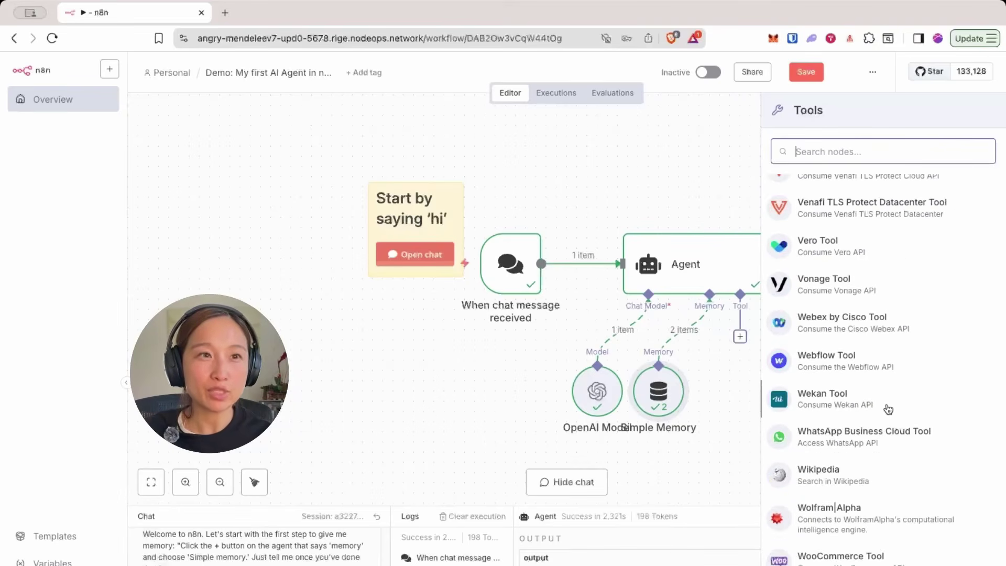
pyautogui.scroll(5, 889, 409)
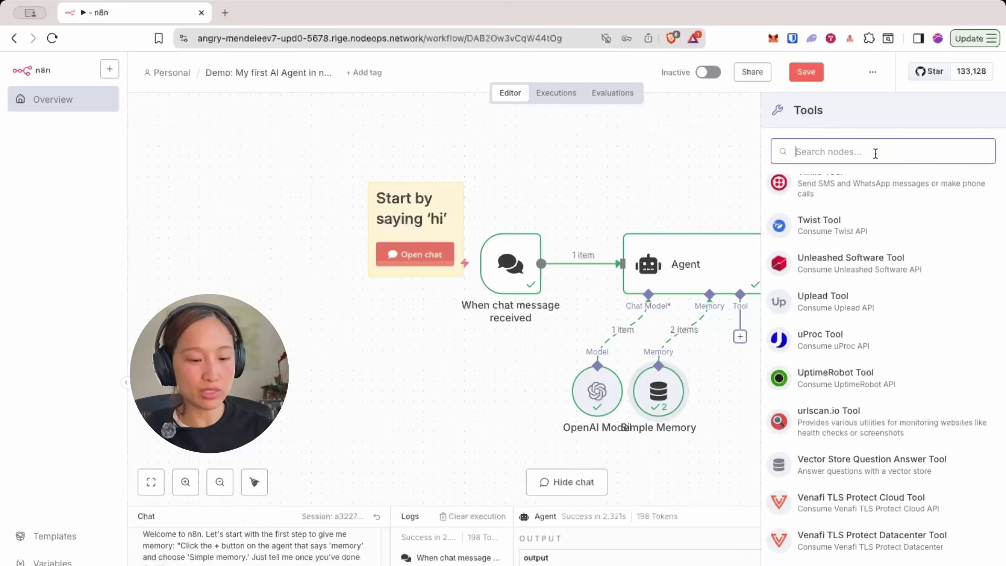
# - Search the tools for "goog" and add the Google Calendar Tool to the Agent
pyautogui.write('goog')
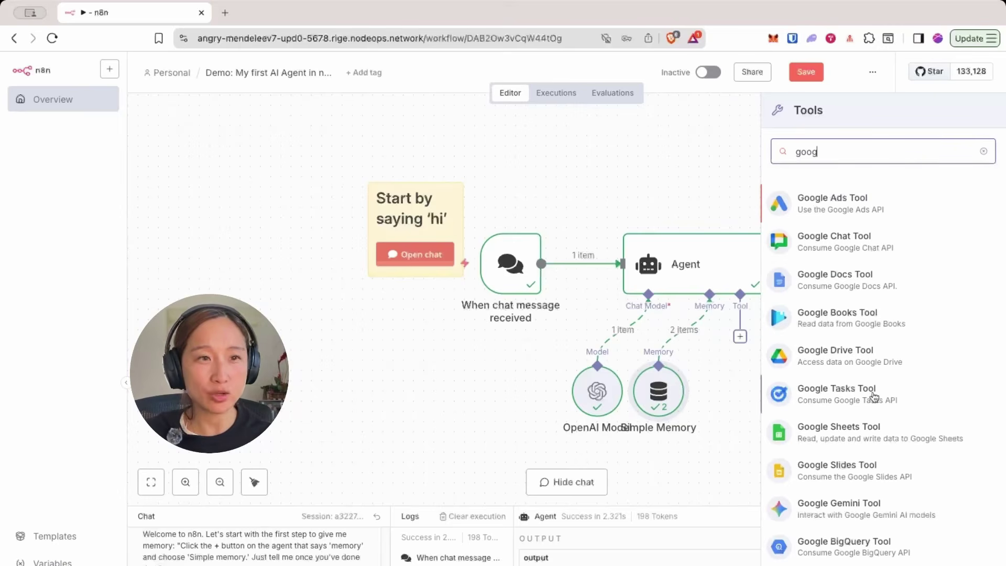
pyautogui.scroll(-2, 871, 543)
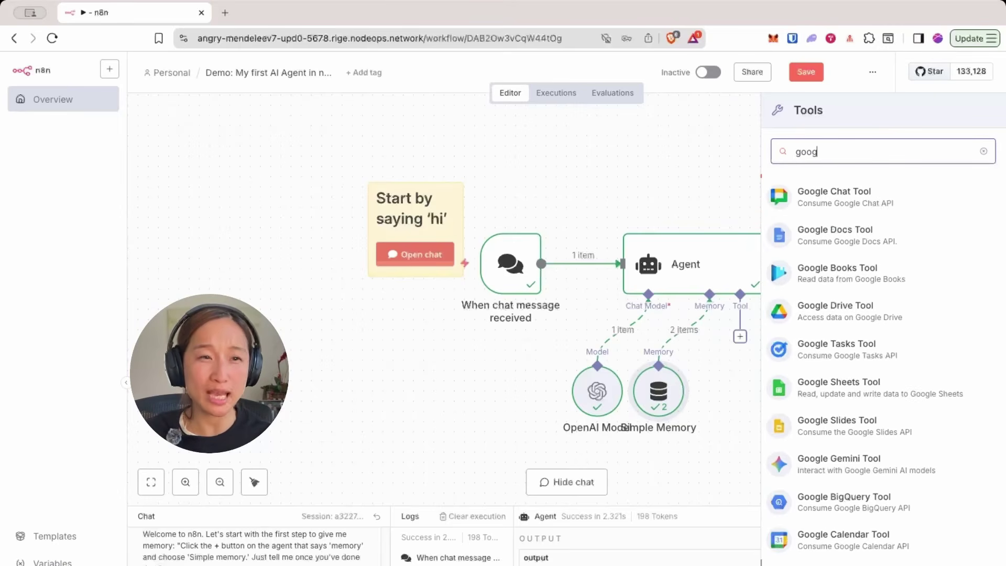
pyautogui.scroll(-6, 880, 366)
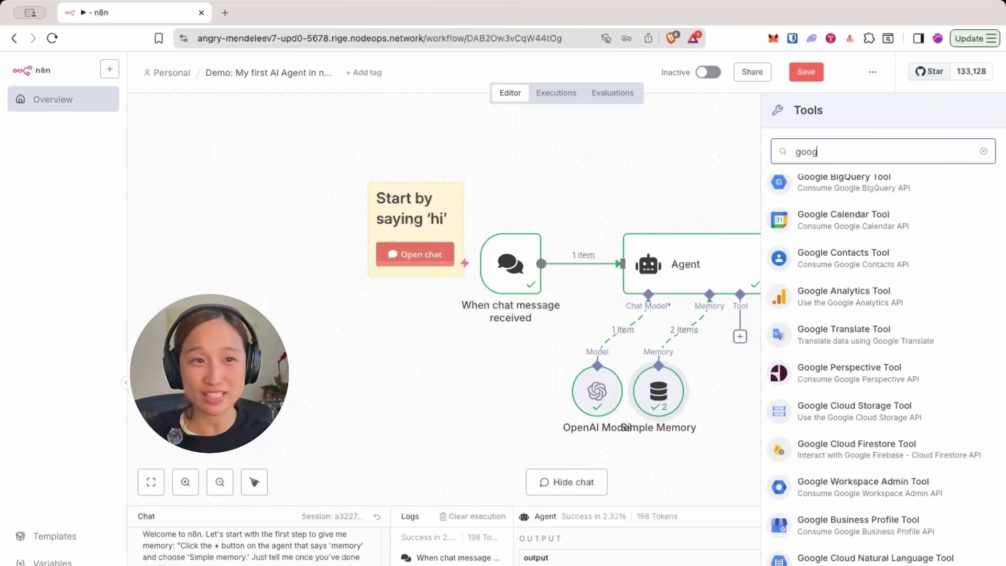
pyautogui.scroll(5, 841, 374)
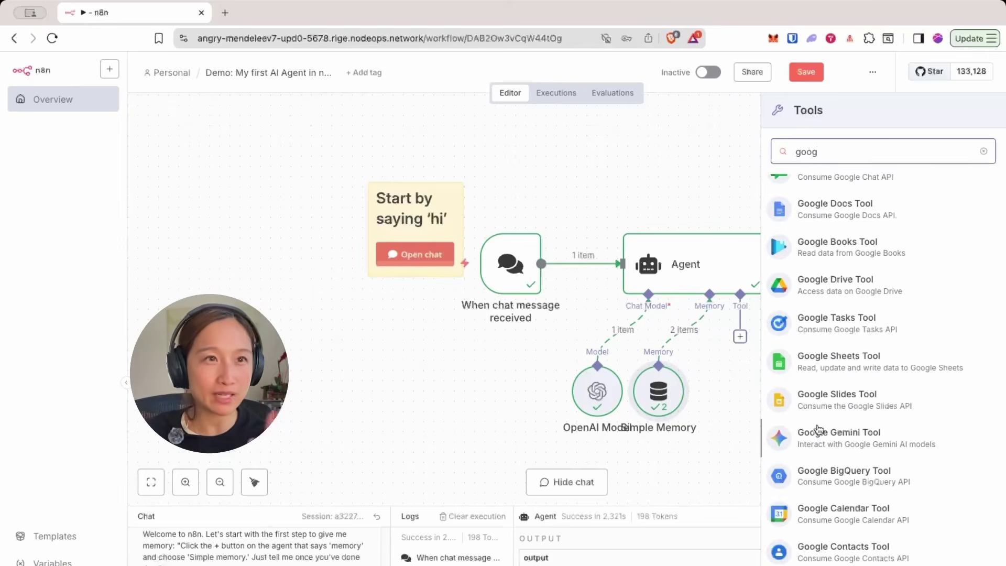
pyautogui.scroll(1, 823, 429)
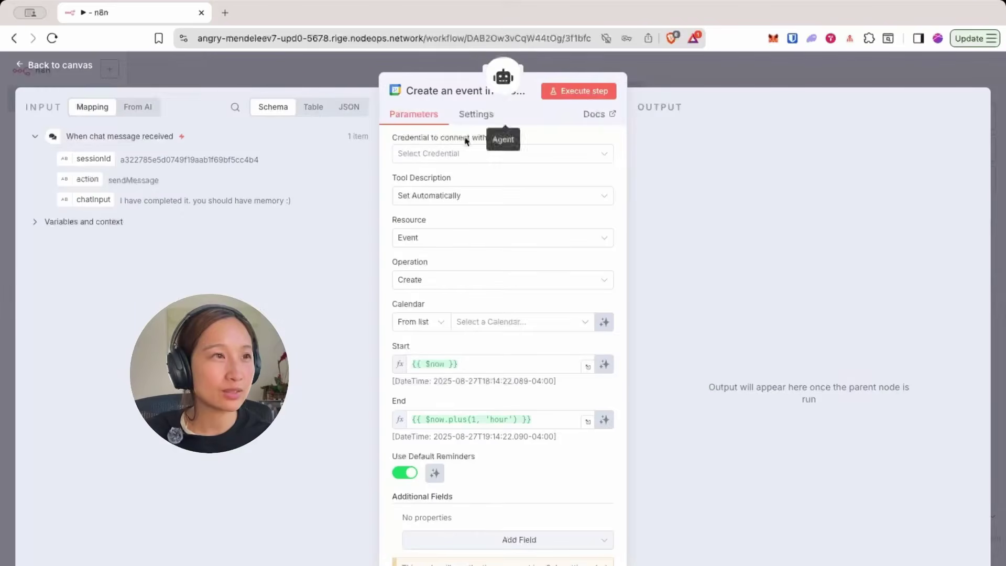
# - Start a new Google Calendar OAuth2 credential for the event-creation tool and open its setup documentation
pyautogui.click(466, 154)
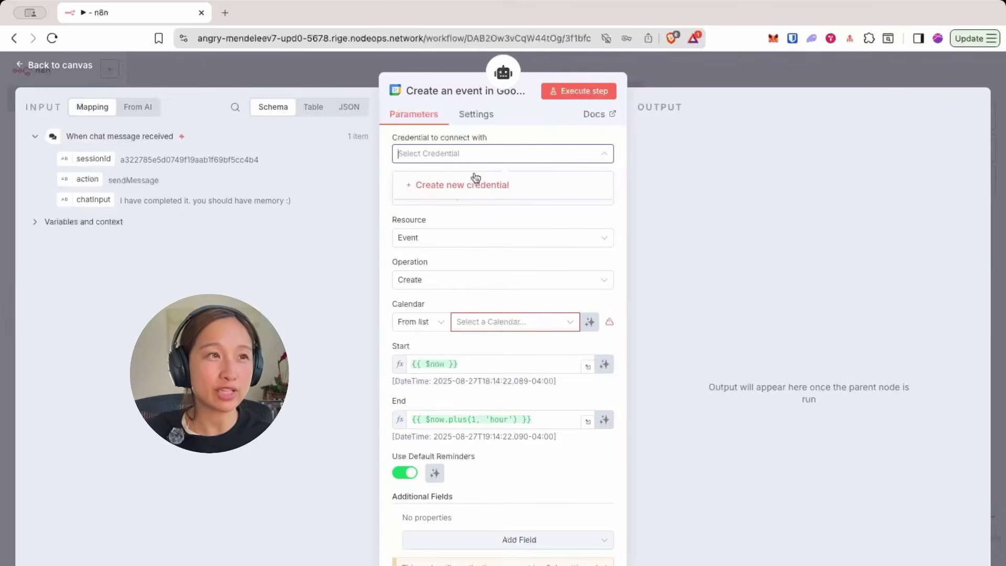
pyautogui.click(467, 181)
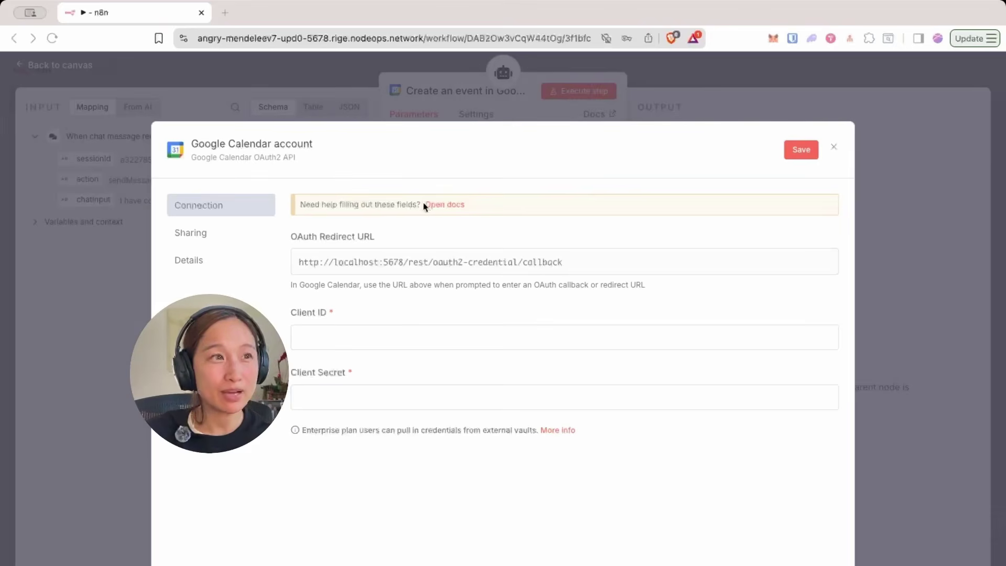
pyautogui.click(454, 205)
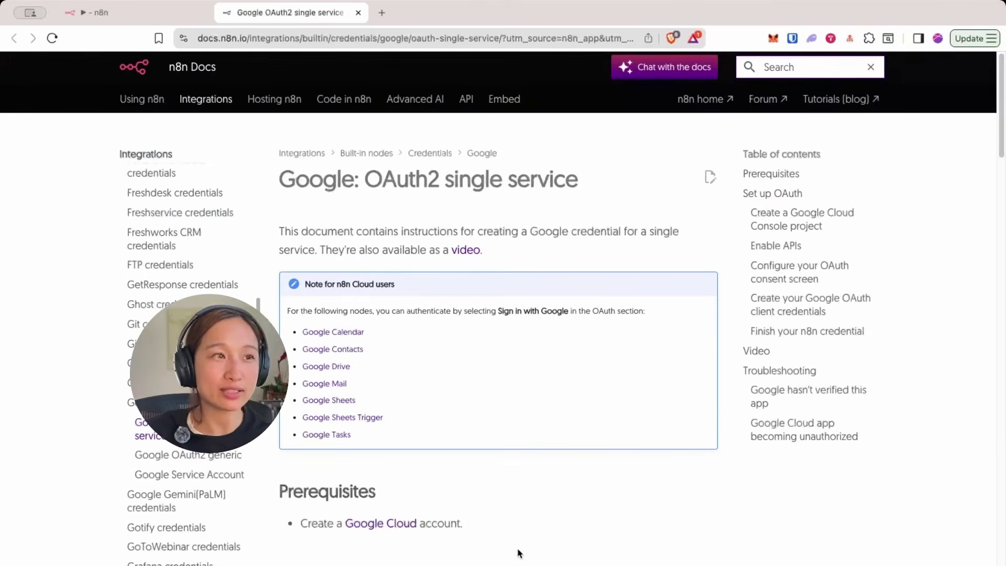
# - Switch from the n8n documentation to the Google Cloud API Library and create a new project named n8n-project
pyautogui.scroll(-5, 566, 551)
pyautogui.scroll(5, 566, 550)
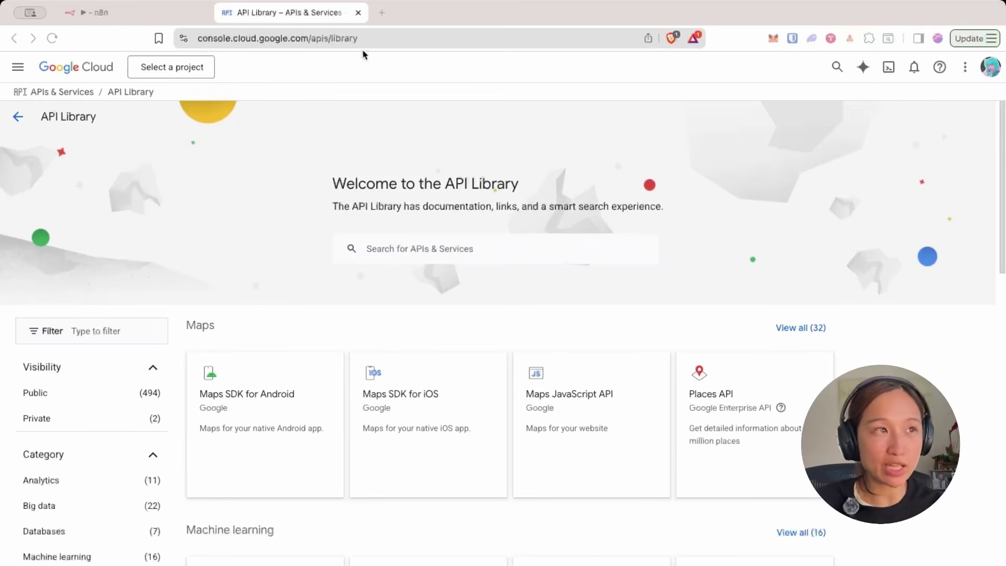
pyautogui.click(170, 70)
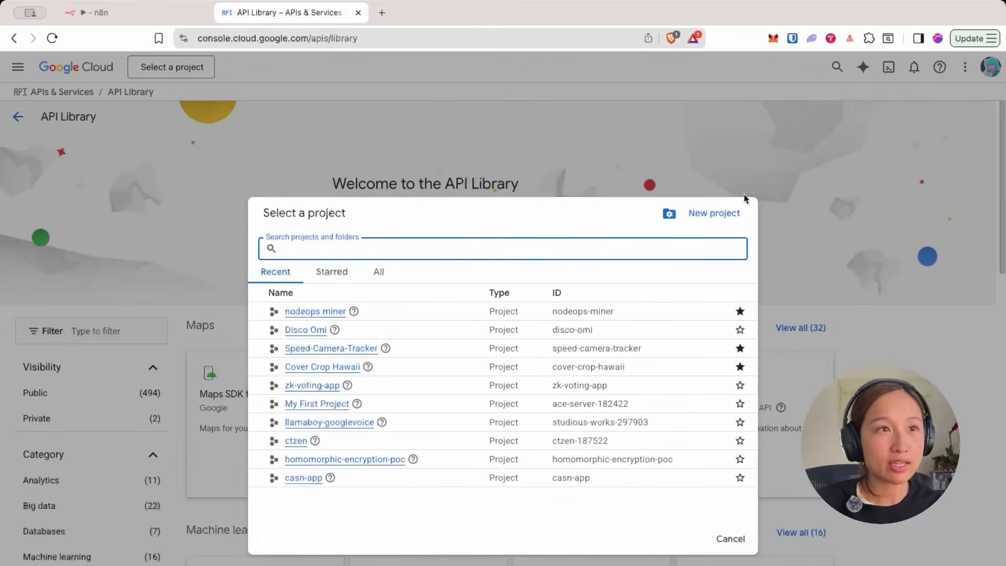
pyautogui.click(715, 214)
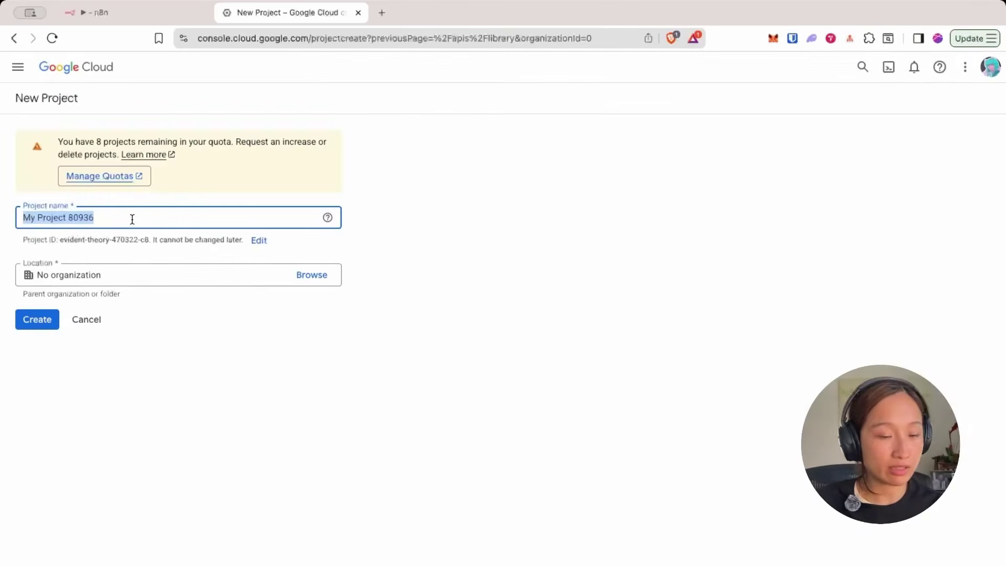
pyautogui.write('n8n-project')
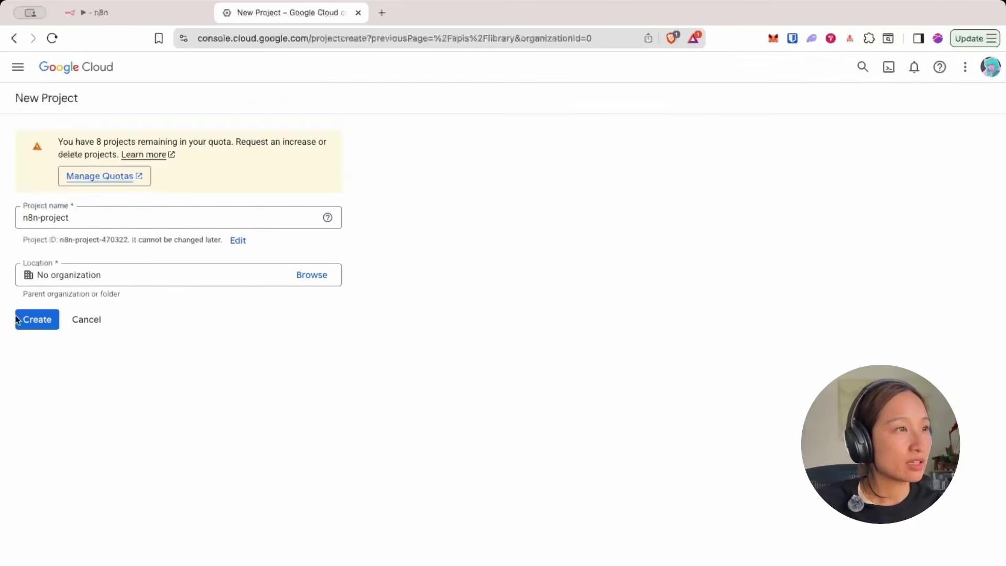
pyautogui.click(37, 324)
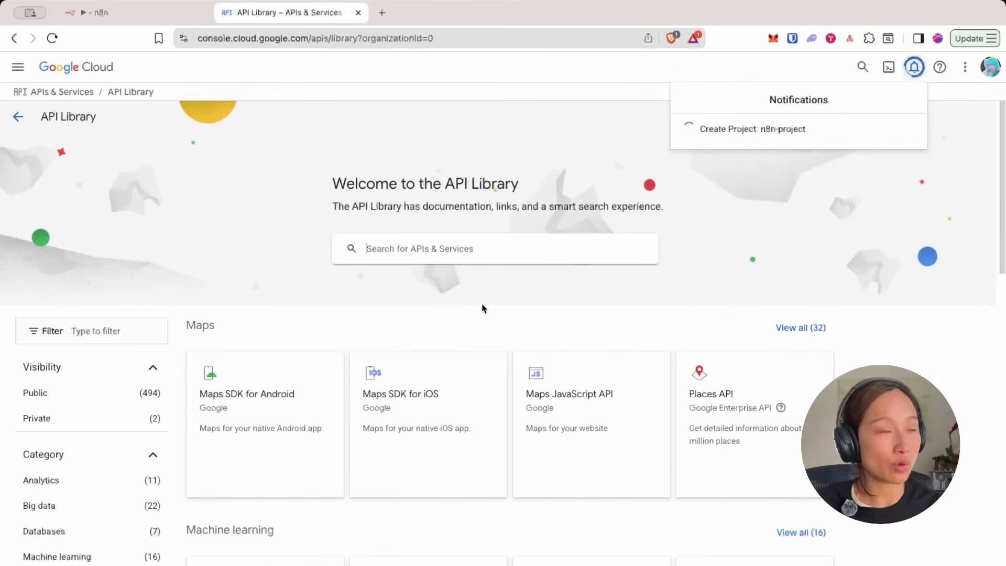
# - Search the API Library for "google calendar api" and open the Google Calendar API's product details
pyautogui.click(482, 278)
pyautogui.click(391, 248)
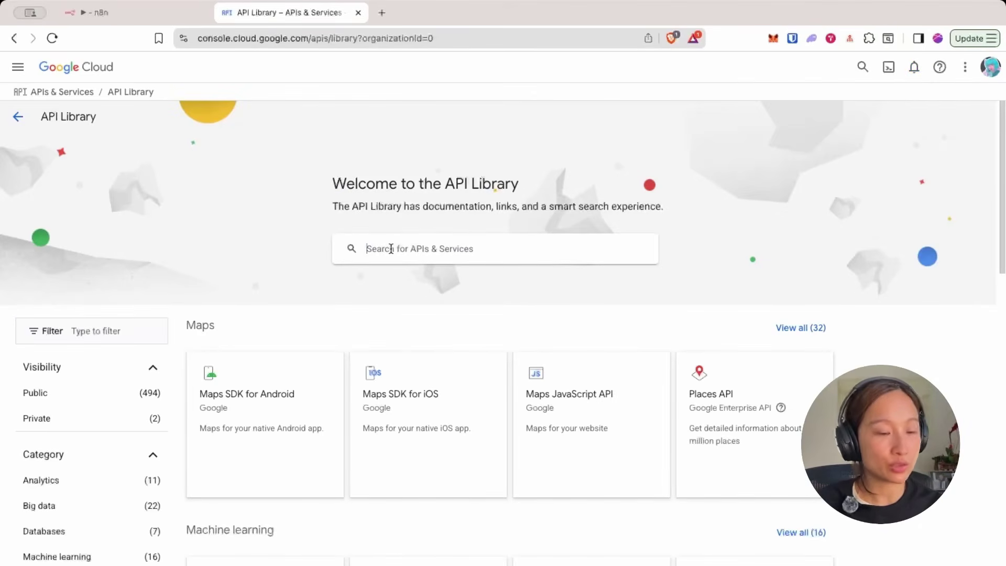
pyautogui.write('google cal')
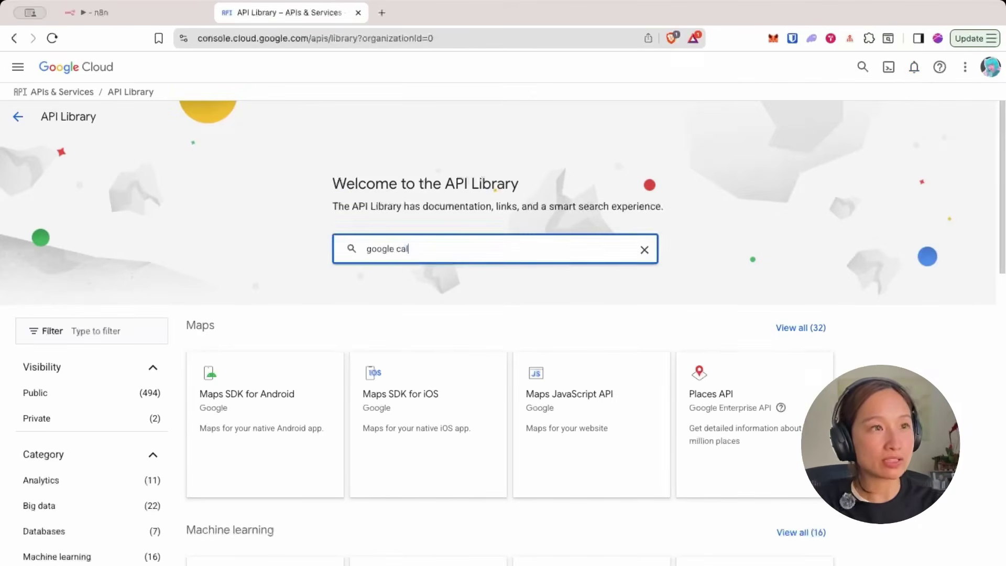
pyautogui.write('endar api')
pyautogui.press('Return')
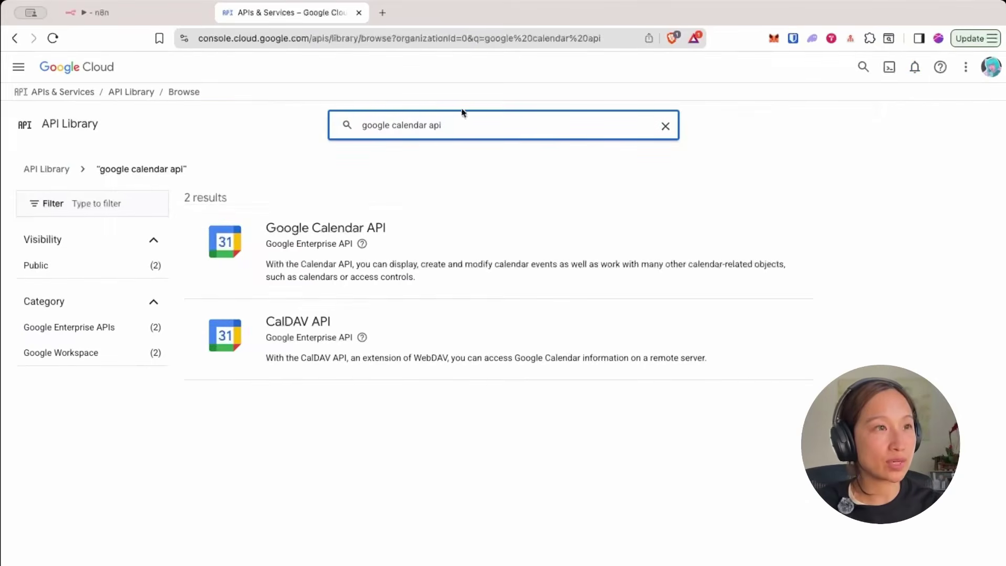
pyautogui.click(323, 229)
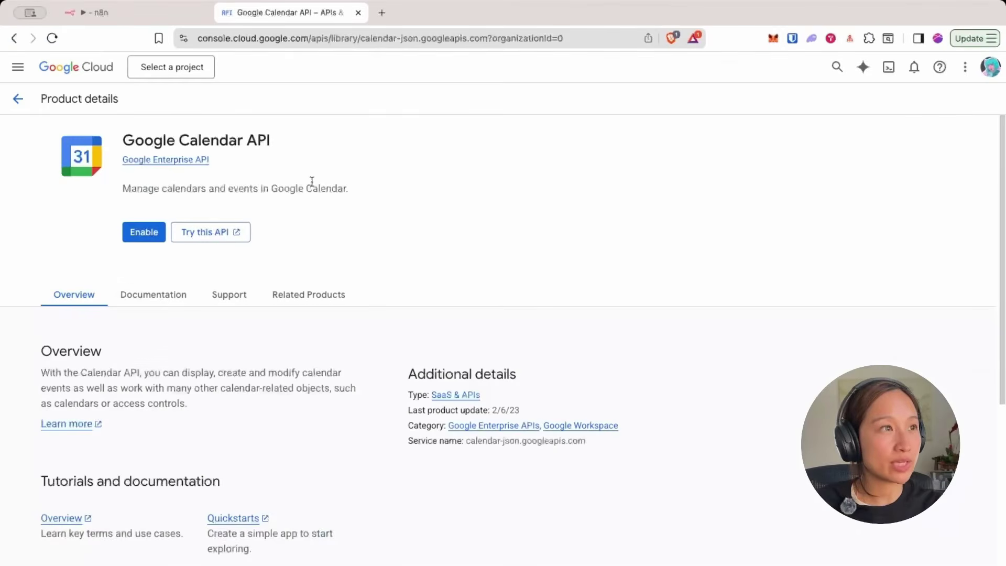
# - Select n8n-project as the active project and enable the Google Calendar API for it
pyautogui.click(164, 68)
pyautogui.click(309, 312)
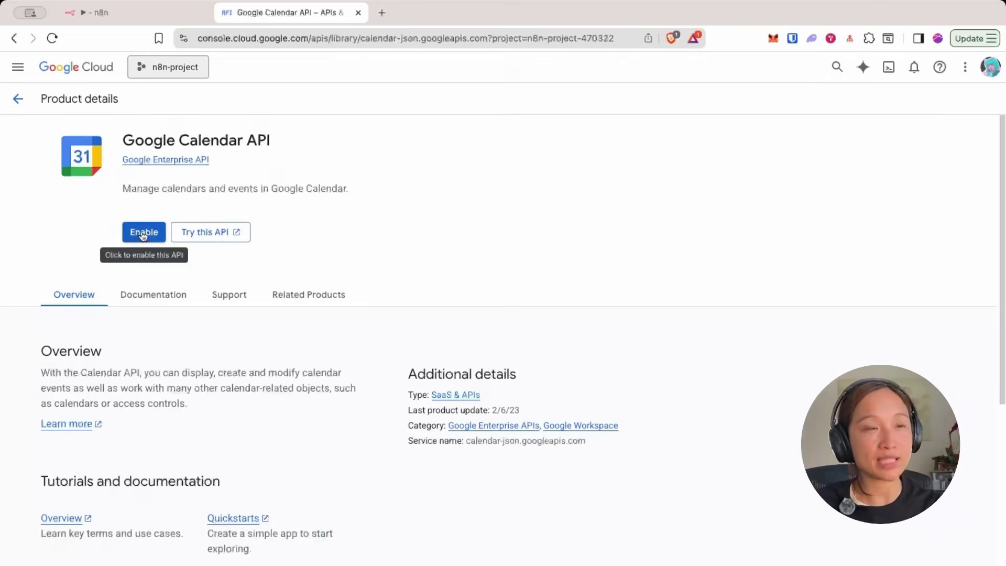
pyautogui.click(143, 234)
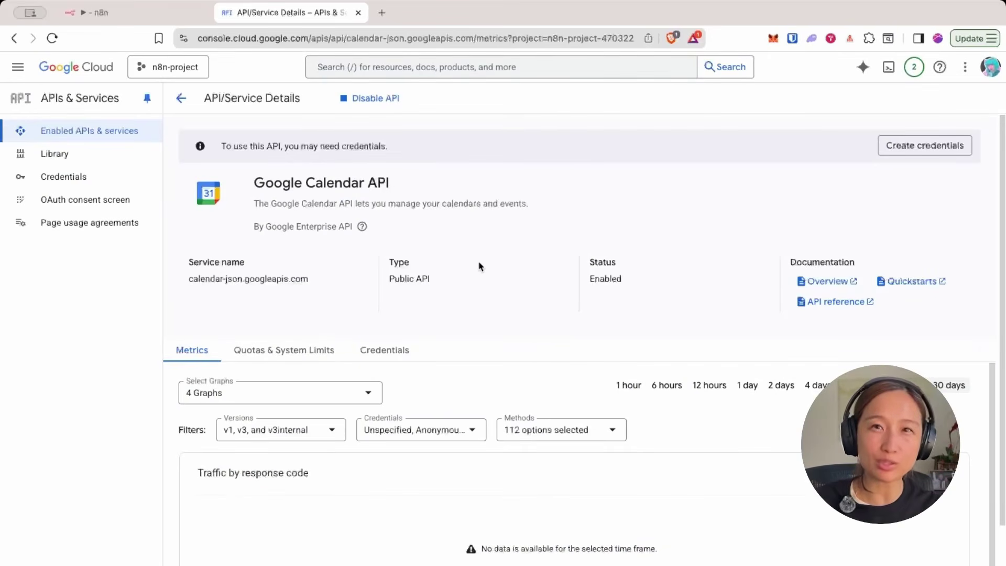
# - Find the Google Sheets API and the Google Docs API and enable both for n8n-project
pyautogui.click(457, 65)
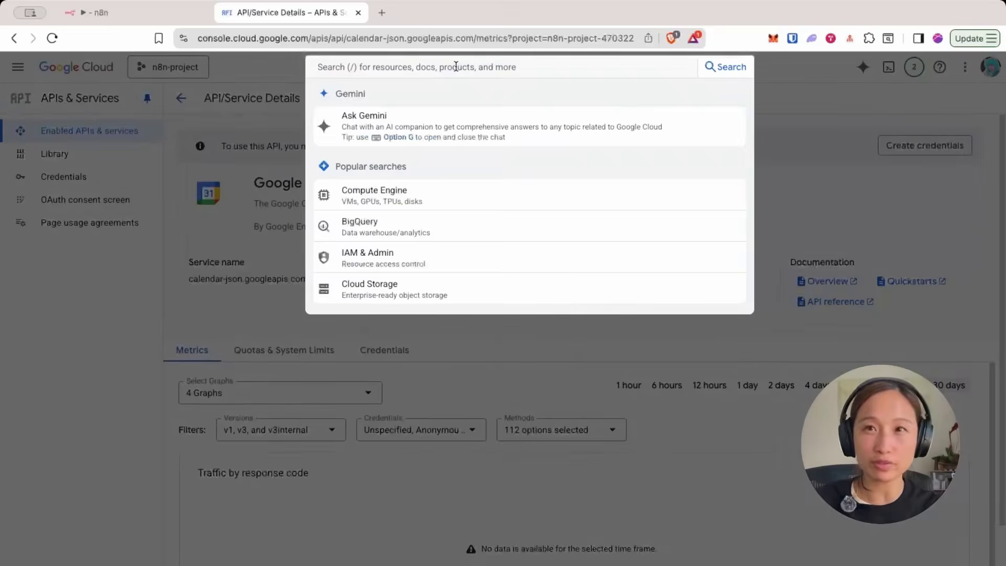
pyautogui.write('google auth platform')
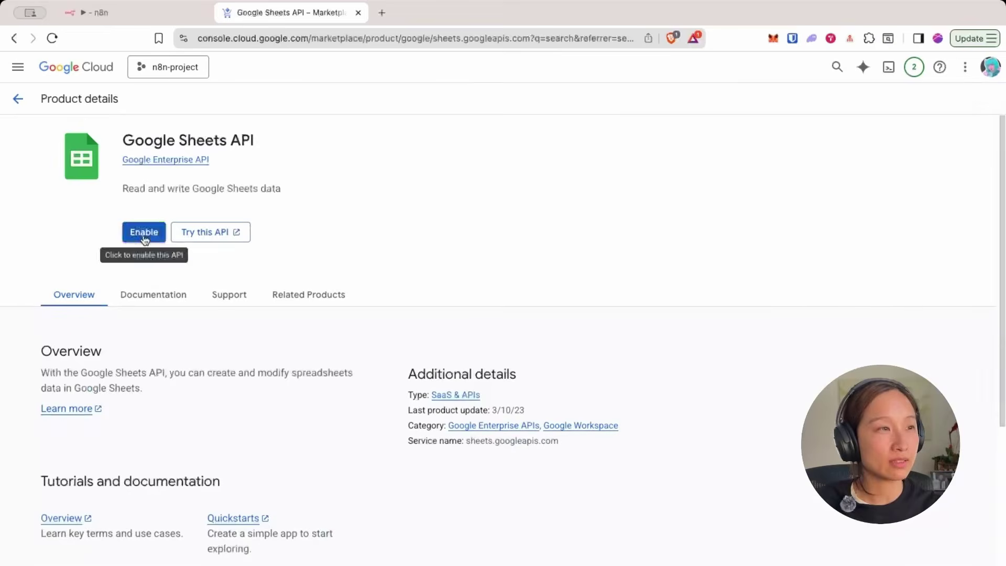
pyautogui.click(140, 232)
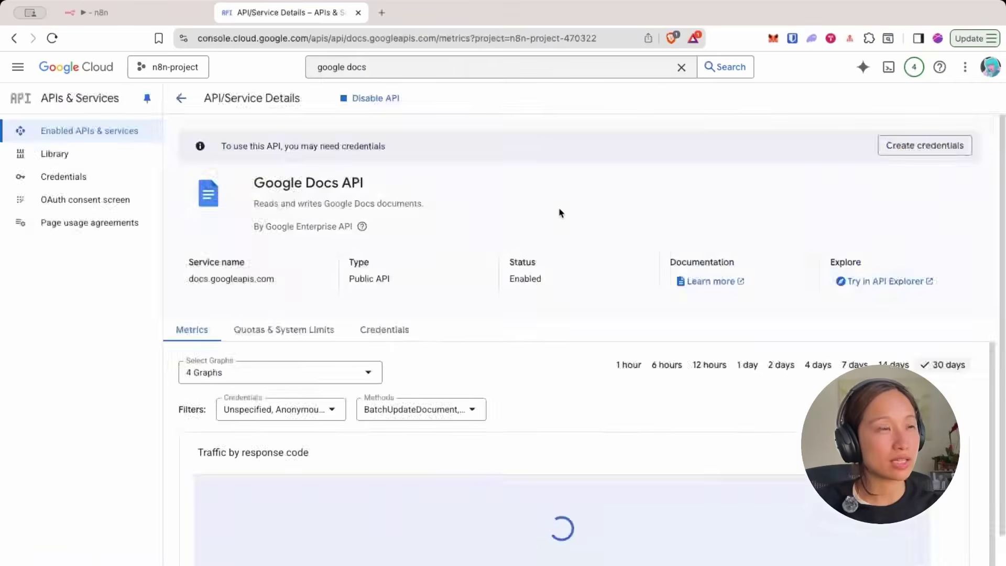
pyautogui.click(386, 67)
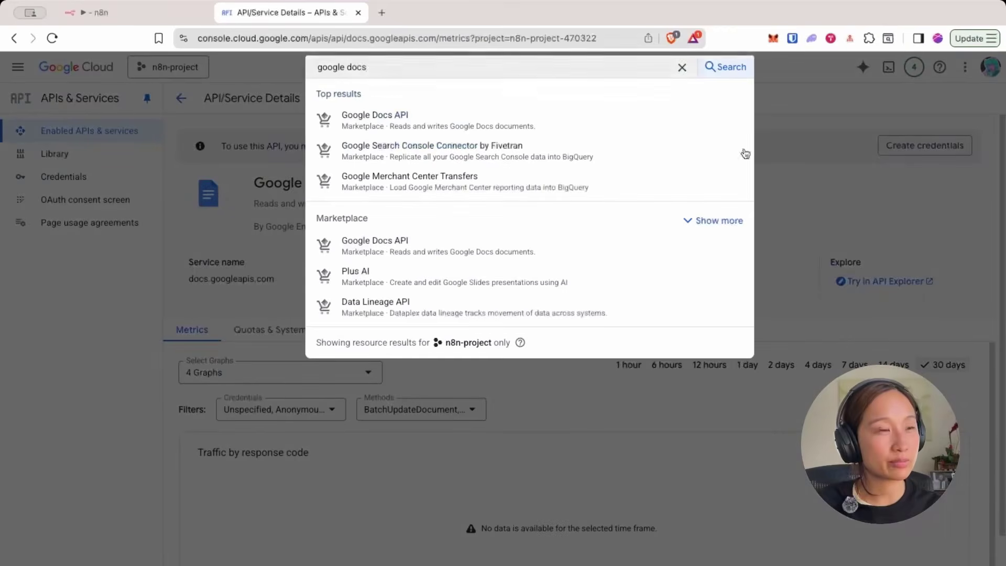
pyautogui.doubleClick(353, 65)
pyautogui.write('auth platform')
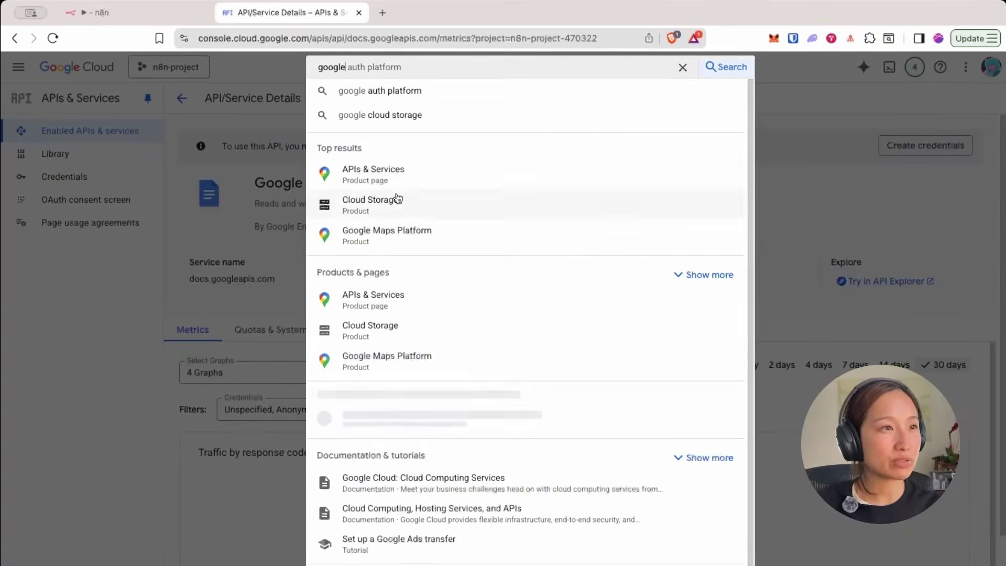
pyautogui.scroll(-2, 474, 523)
pyautogui.scroll(2, 474, 524)
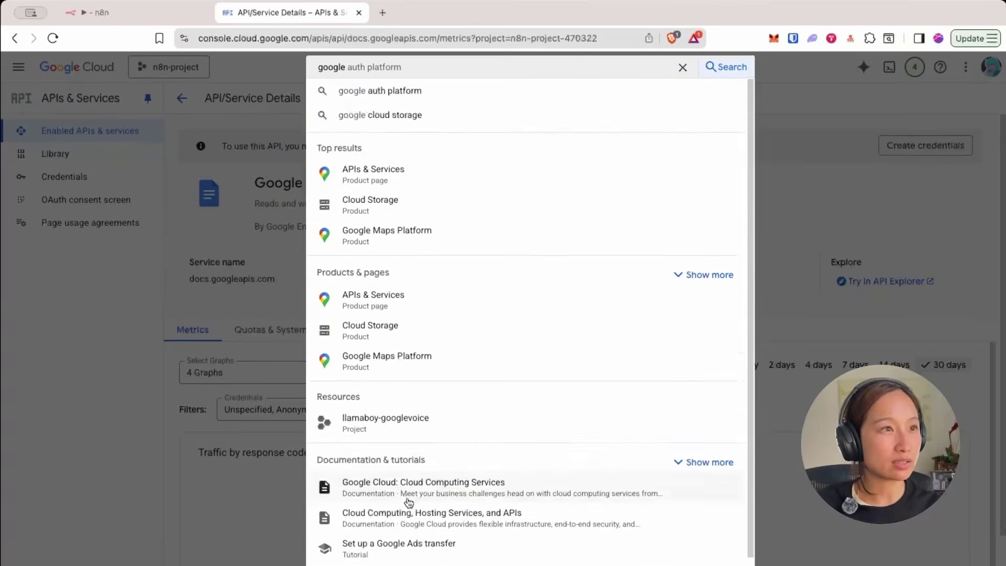
pyautogui.press('Escape')
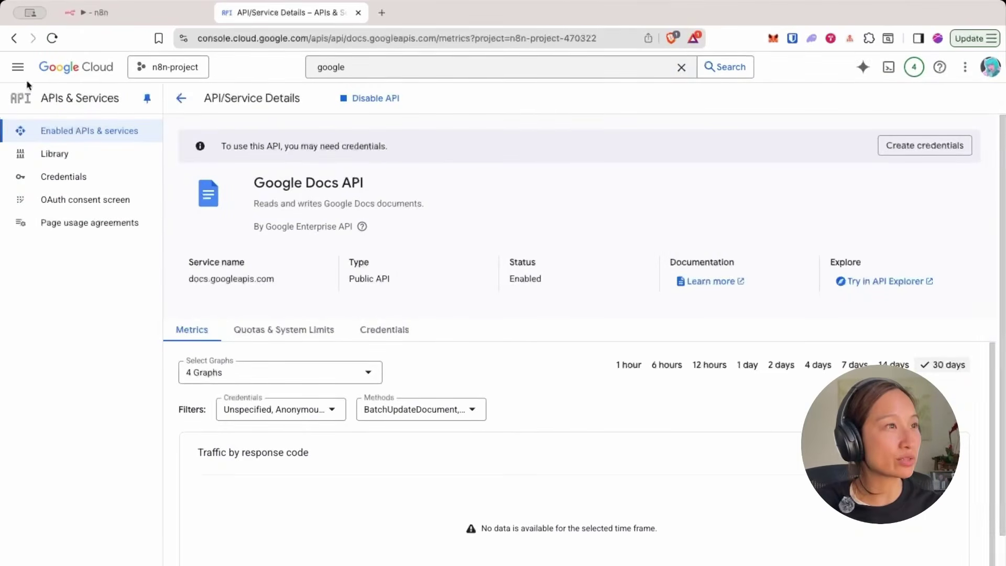
# - Start the project's OAuth consent configuration, complete the app information with the name n8n-project, and set the audience to External
pyautogui.click(90, 208)
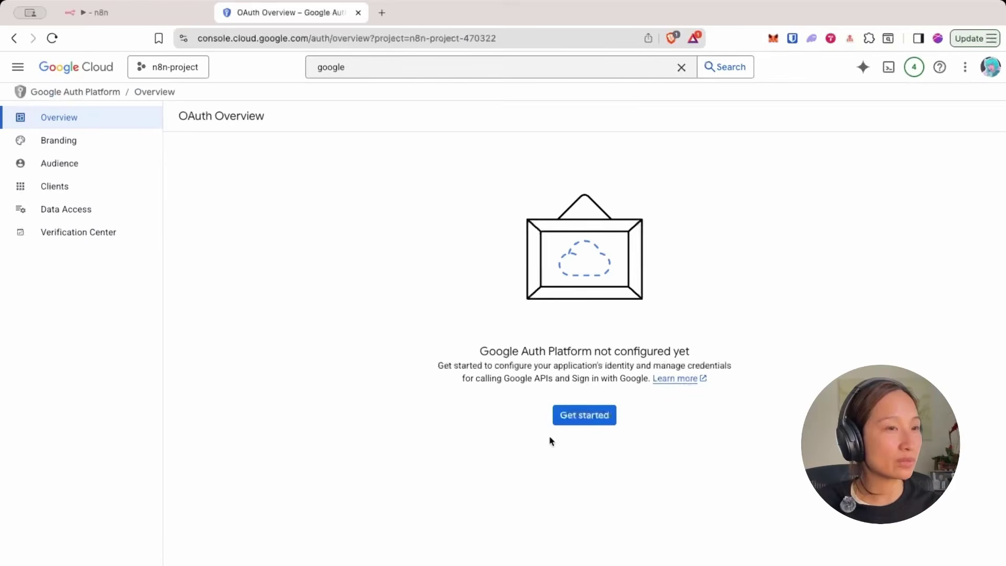
pyautogui.click(590, 419)
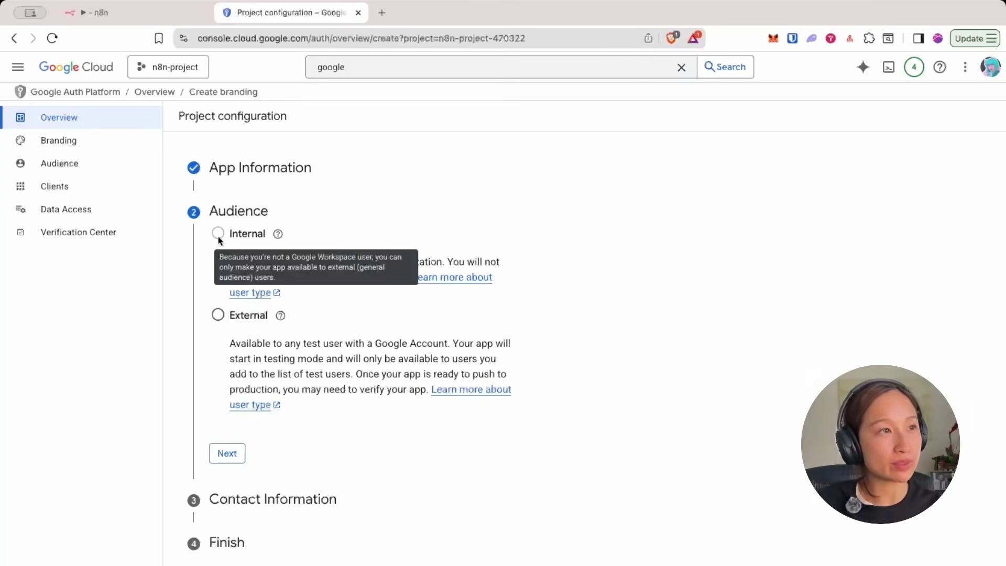
pyautogui.click(217, 316)
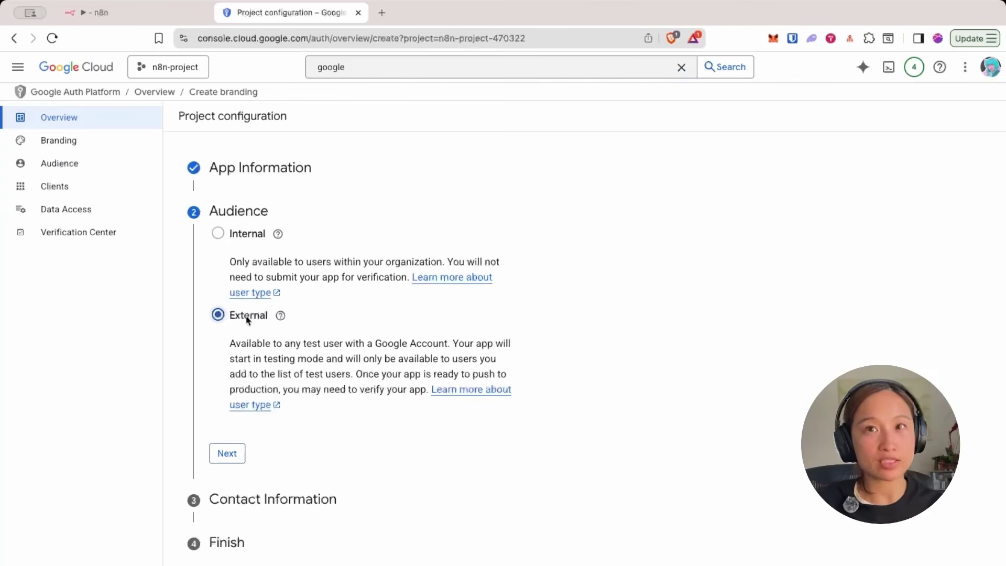
pyautogui.click(227, 453)
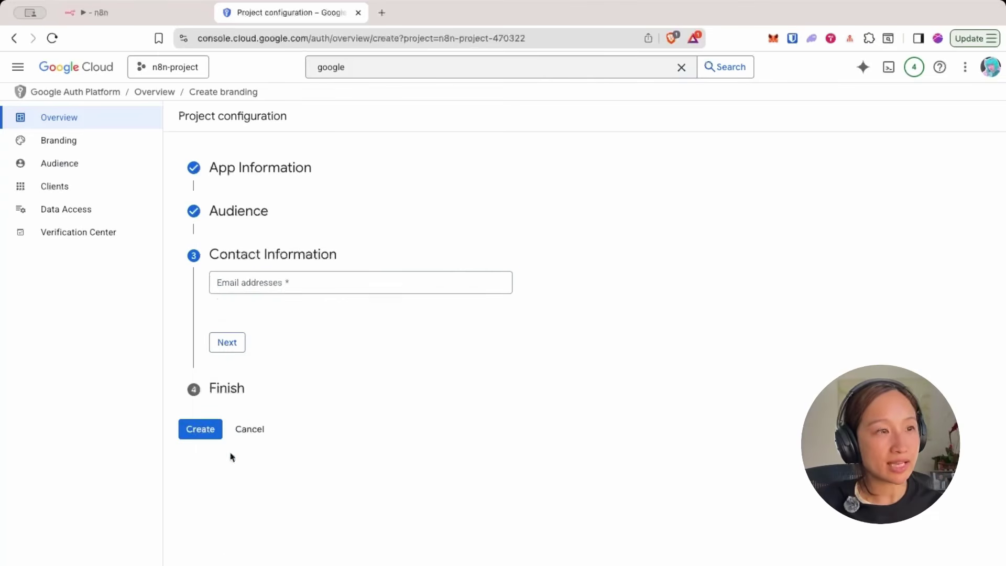
# - Enter the contact e-mail address and finish creating the OAuth consent configuration
pyautogui.click(325, 282)
pyautogui.click(224, 350)
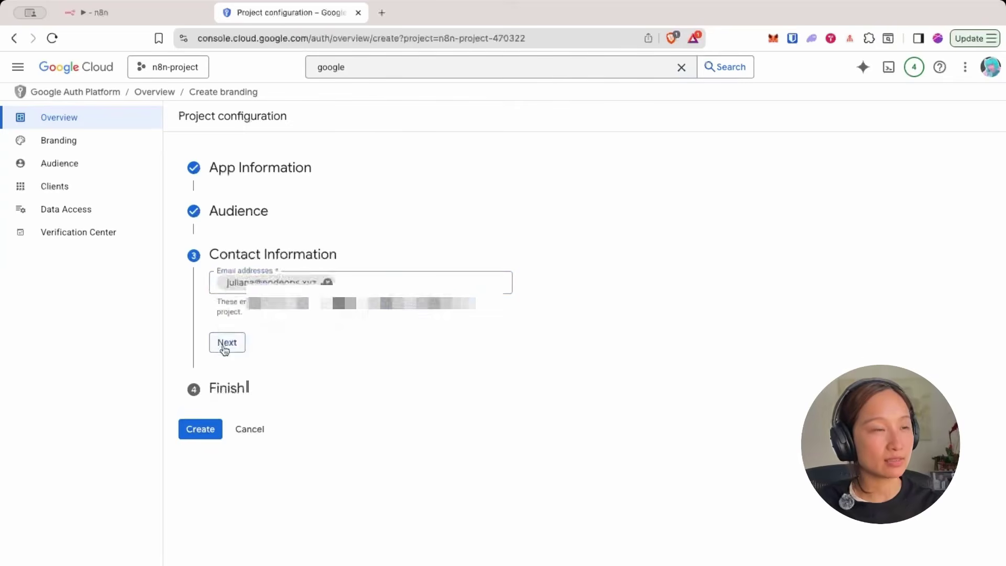
pyautogui.click(224, 348)
pyautogui.click(200, 341)
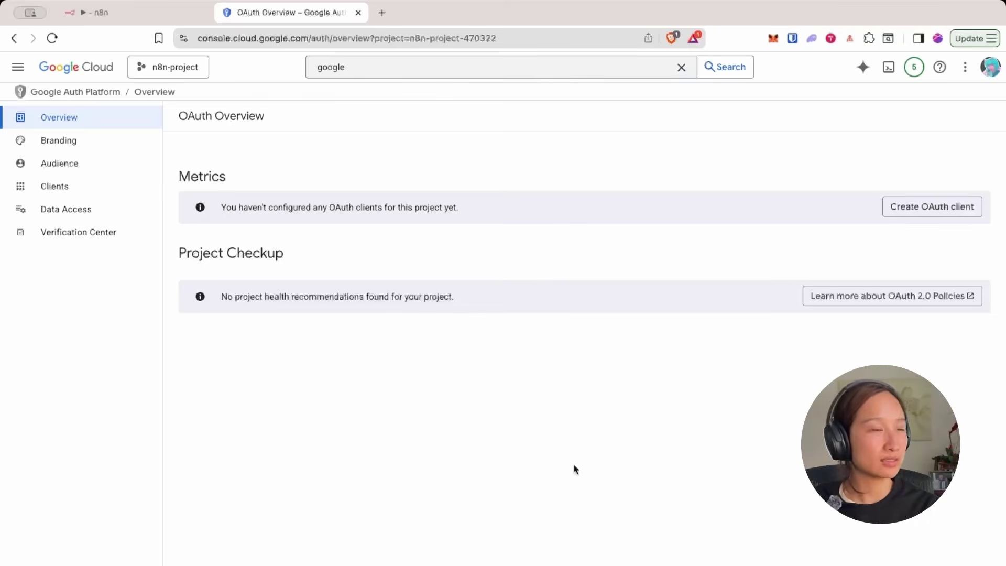
# - Copy the n8n instance's base URL from its address and add it as authorized domain 1 in the OAuth branding settings
pyautogui.click(64, 146)
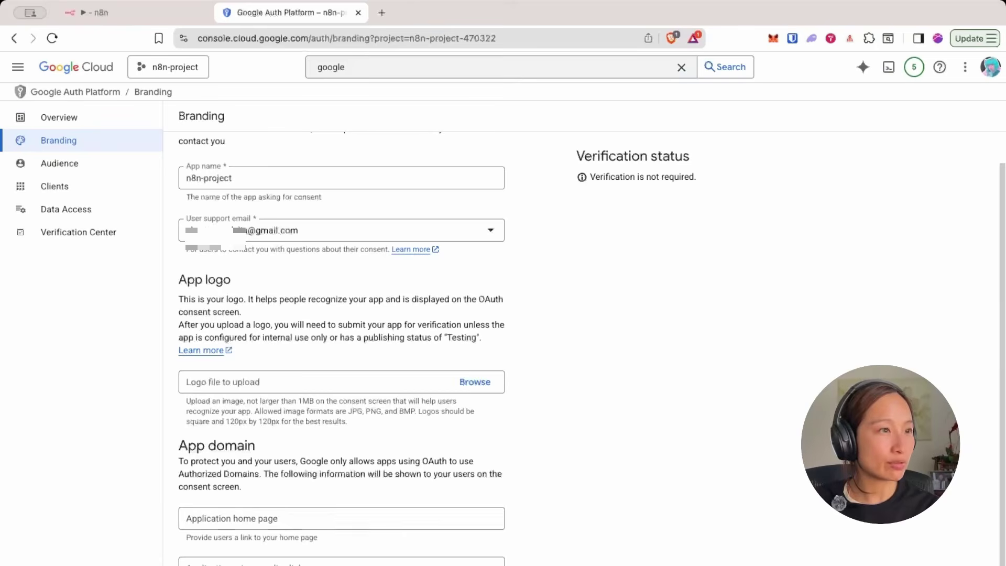
pyautogui.scroll(-4, 341, 345)
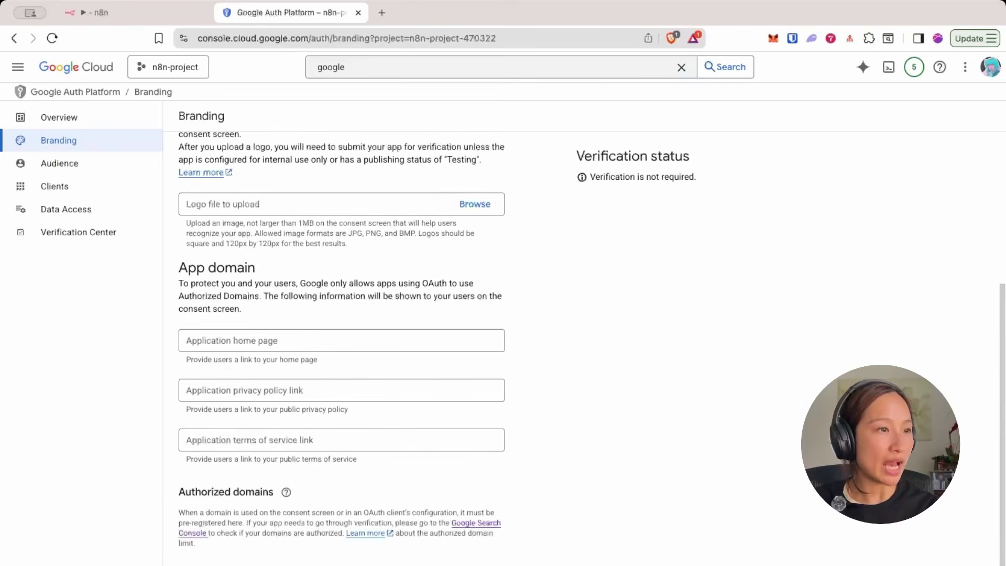
pyautogui.click(141, 14)
pyautogui.click(252, 39)
pyautogui.click(252, 38)
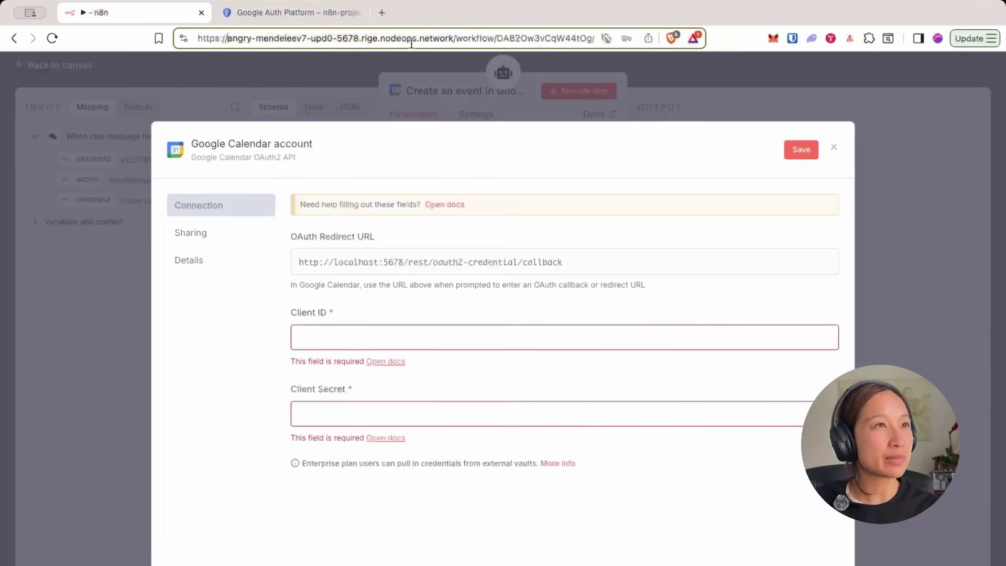
pyautogui.moveTo(445, 39); pyautogui.dragTo(192, 38)
pyautogui.click(290, 13)
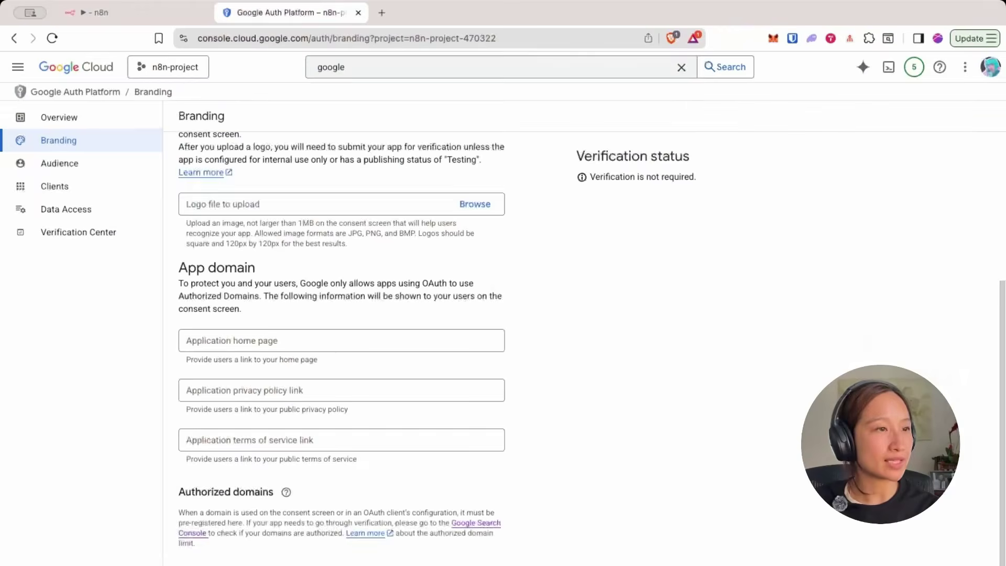
pyautogui.press('super+equal')
pyautogui.scroll(-5, 551, 557)
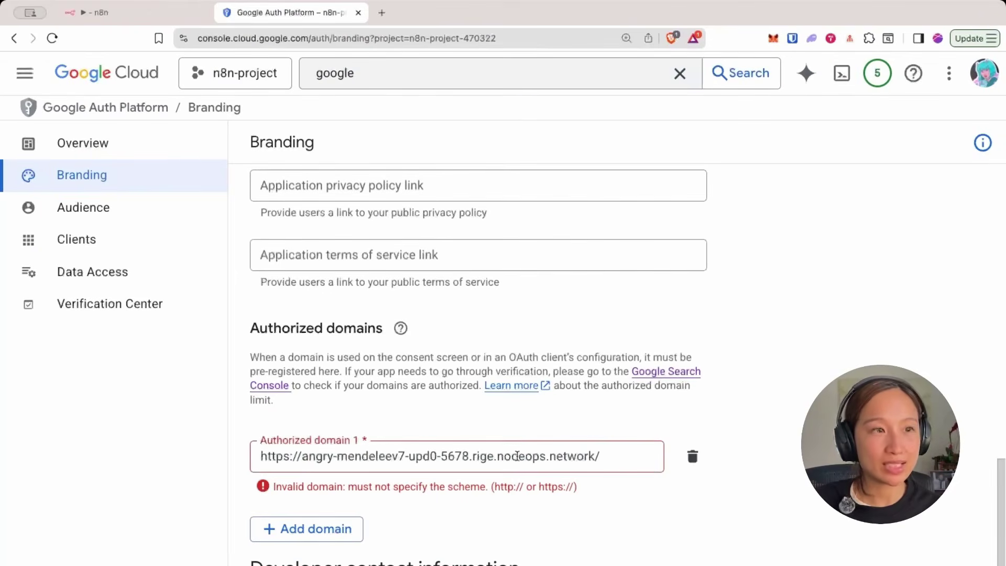
pyautogui.click(517, 456)
pyautogui.moveTo(302, 457); pyautogui.dragTo(250, 458)
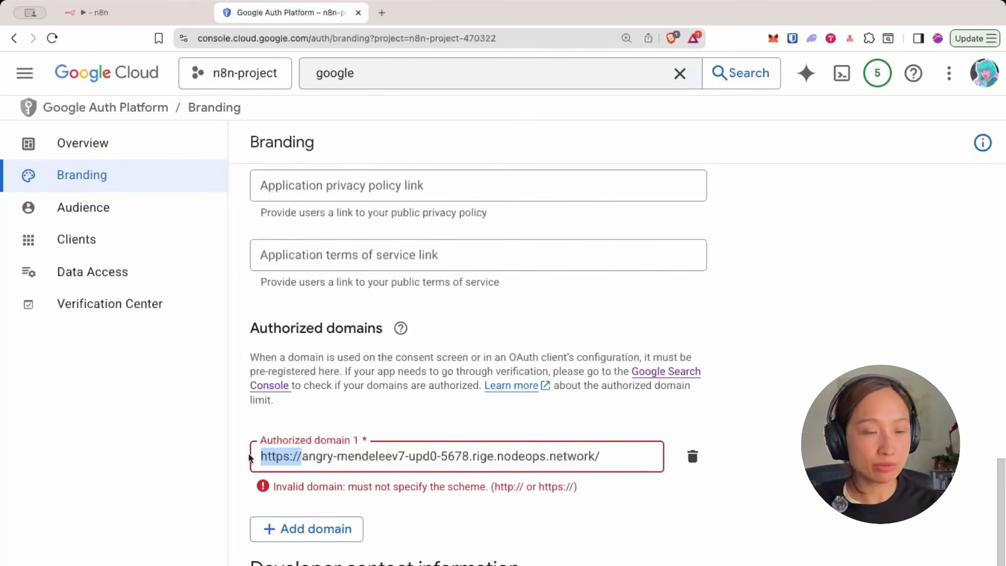
pyautogui.press('BackSpace')
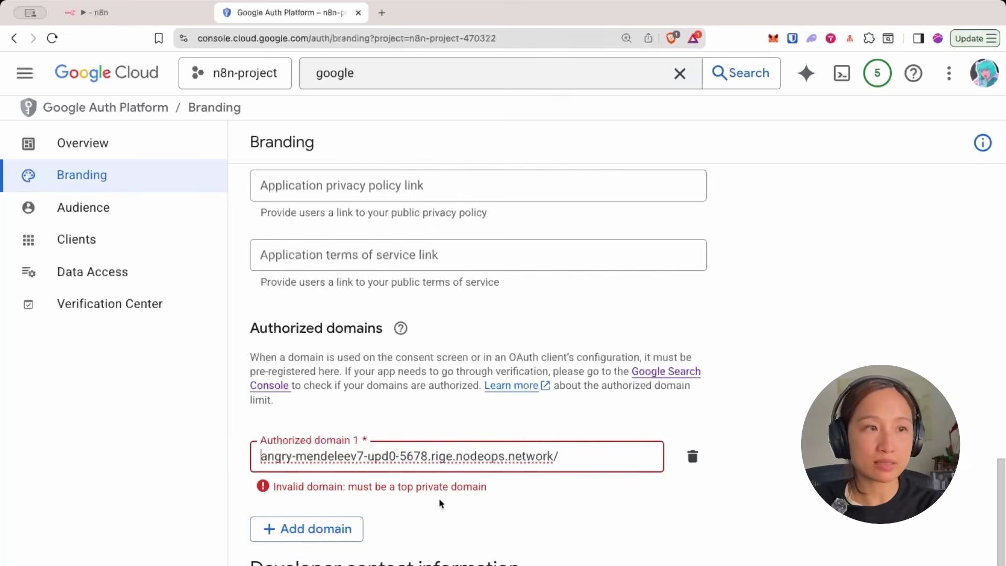
pyautogui.moveTo(408, 489); pyautogui.dragTo(470, 488)
pyautogui.click(485, 492)
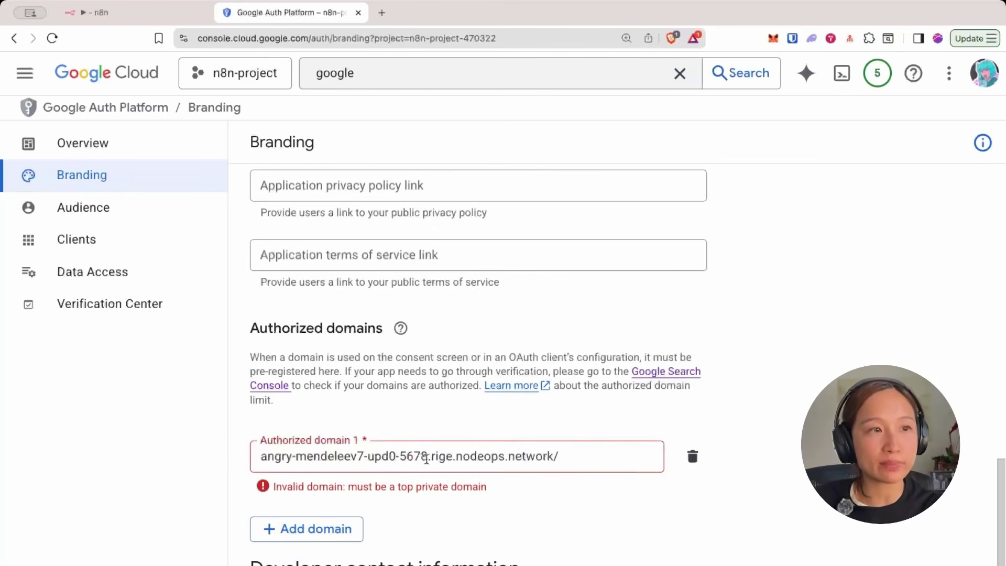
pyautogui.moveTo(428, 457); pyautogui.dragTo(270, 461)
pyautogui.click(445, 454)
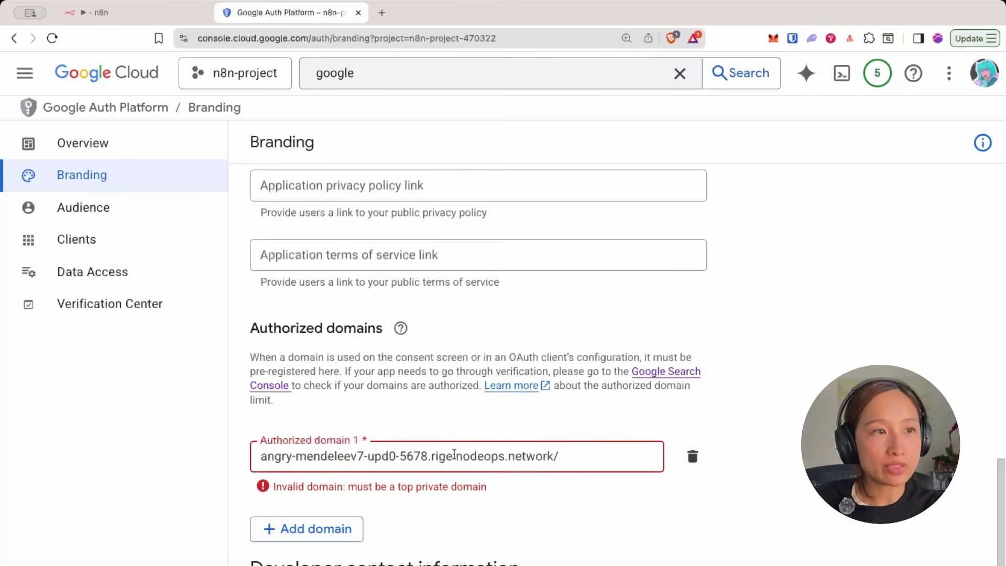
pyautogui.moveTo(455, 453); pyautogui.dragTo(263, 454)
pyautogui.press('BackSpace')
pyautogui.press('End')
pyautogui.press('BackSpace')
pyautogui.click(467, 513)
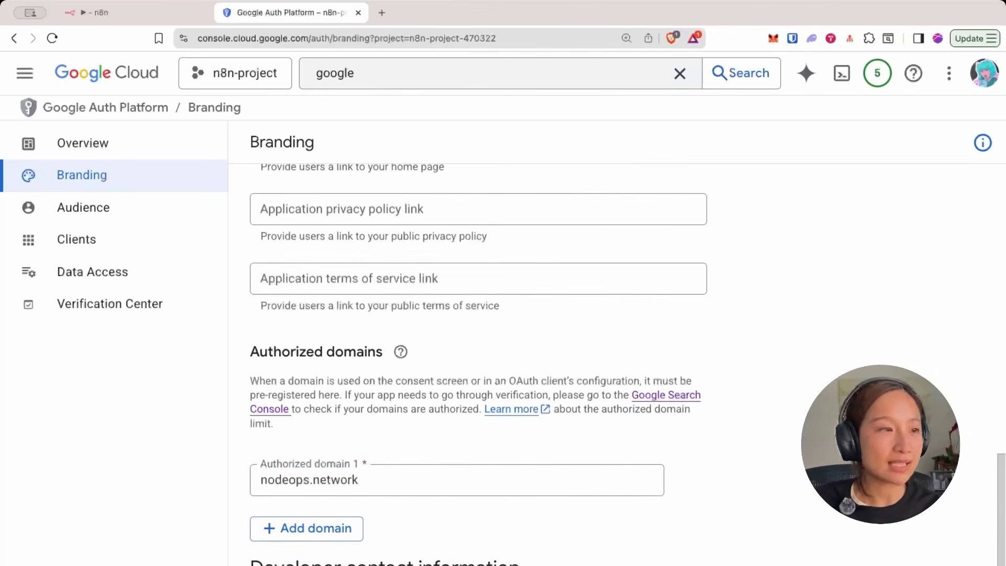
pyautogui.hotkey('ctrl', '0')
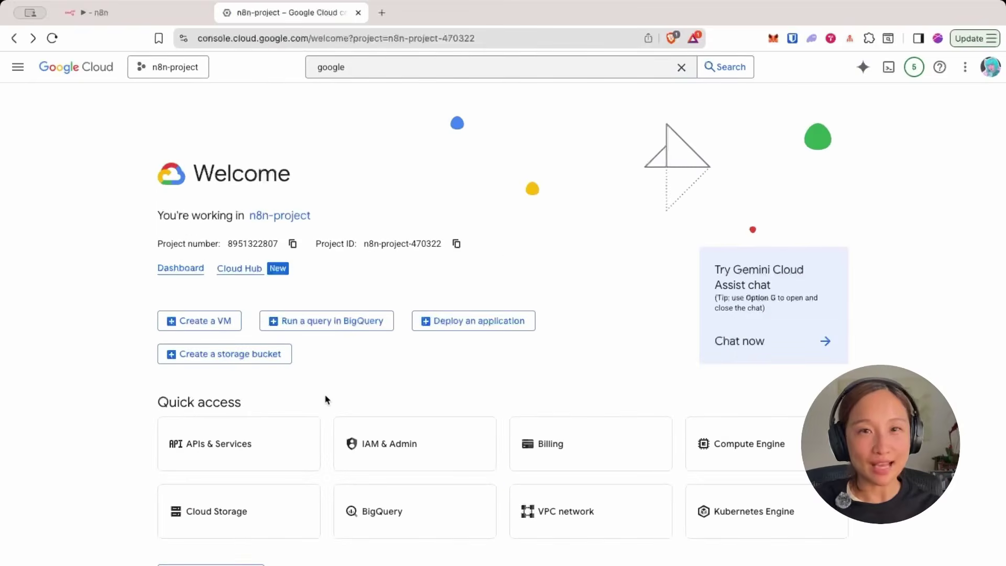
# - Start creating an OAuth client ID for the project with application type Web application and the name n8n-project
pyautogui.click(220, 449)
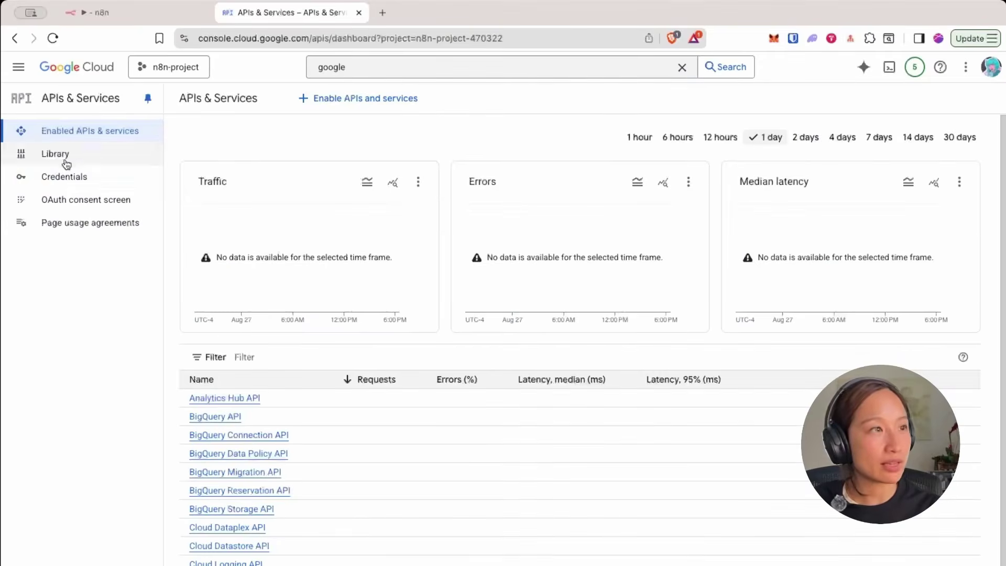
pyautogui.click(74, 183)
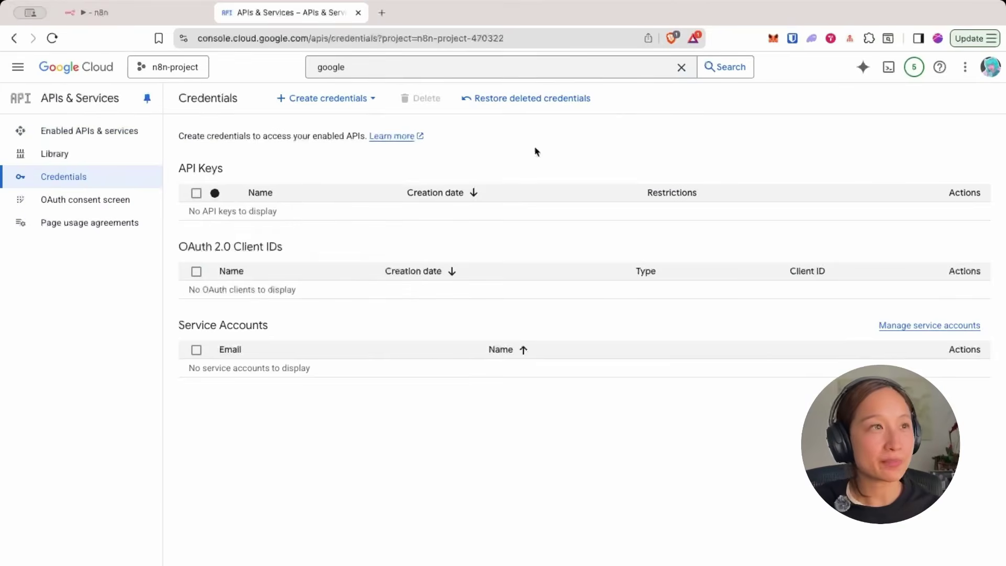
pyautogui.click(314, 100)
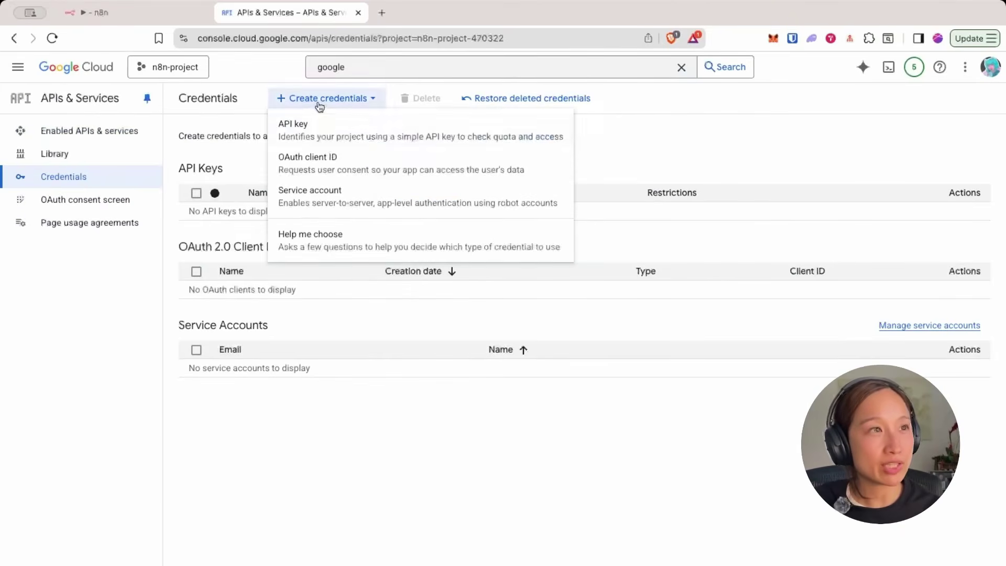
pyautogui.click(322, 171)
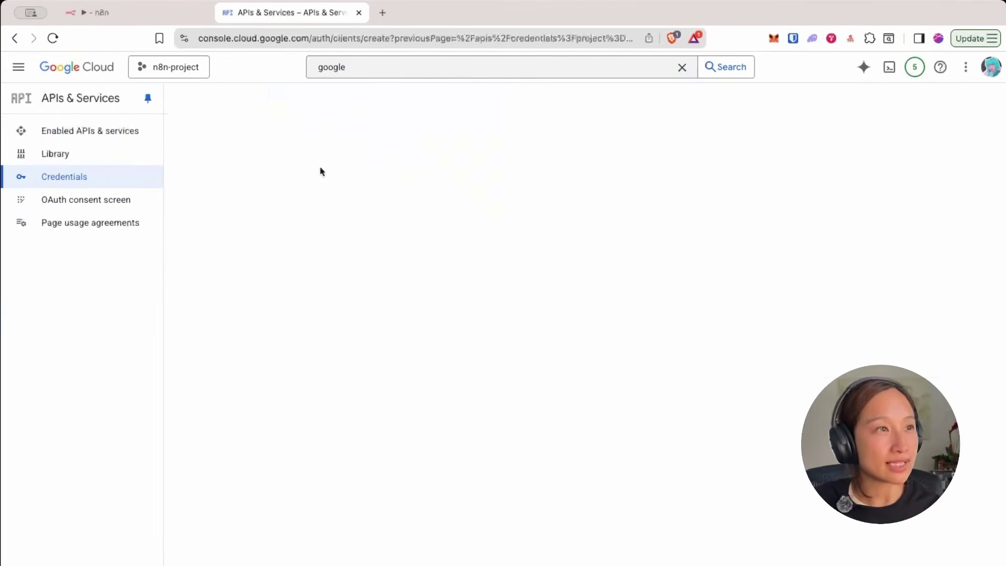
pyautogui.click(246, 217)
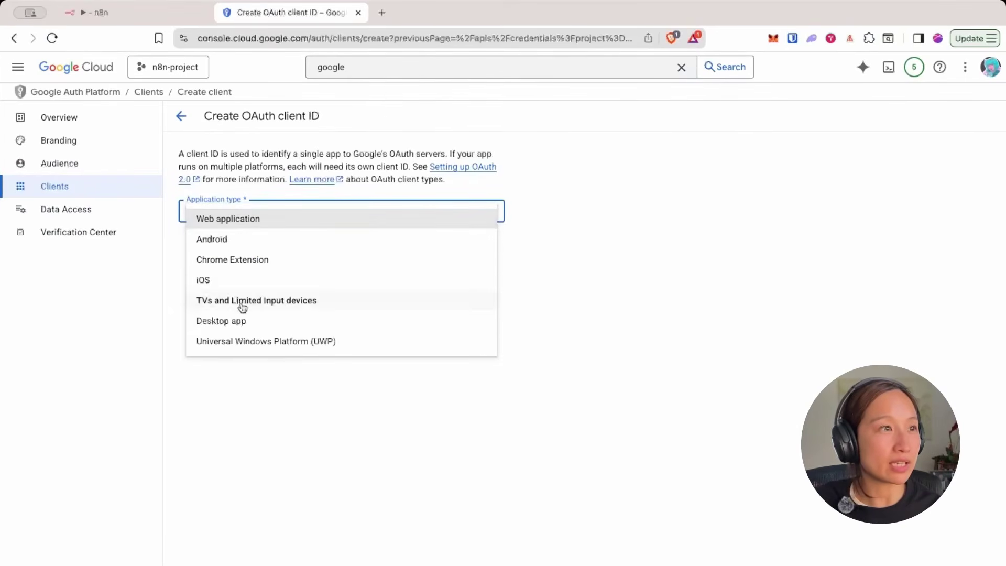
pyautogui.click(240, 222)
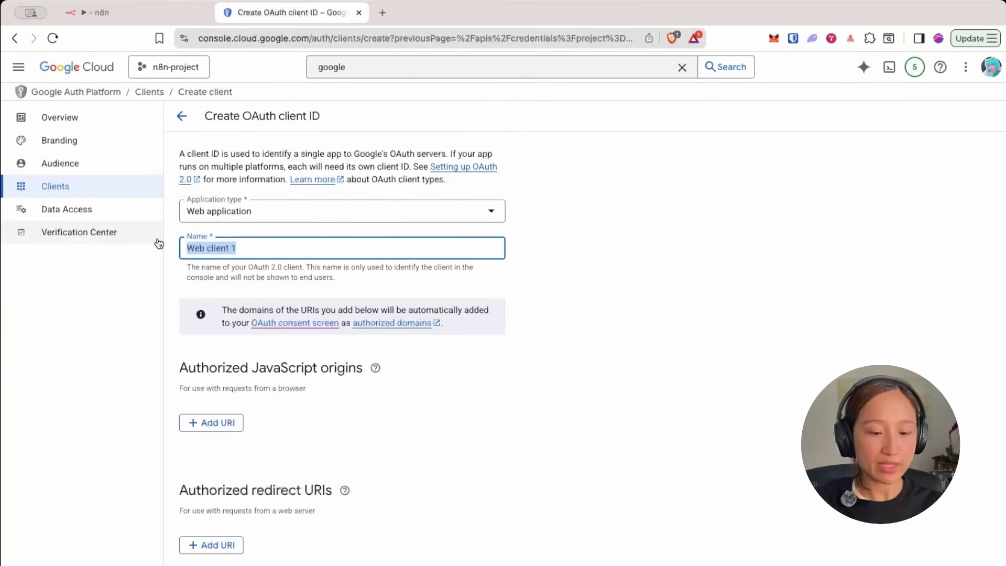
pyautogui.write('n8n-project')
pyautogui.press('super+plus')
pyautogui.press('super+plus')
pyautogui.press('super+plus')
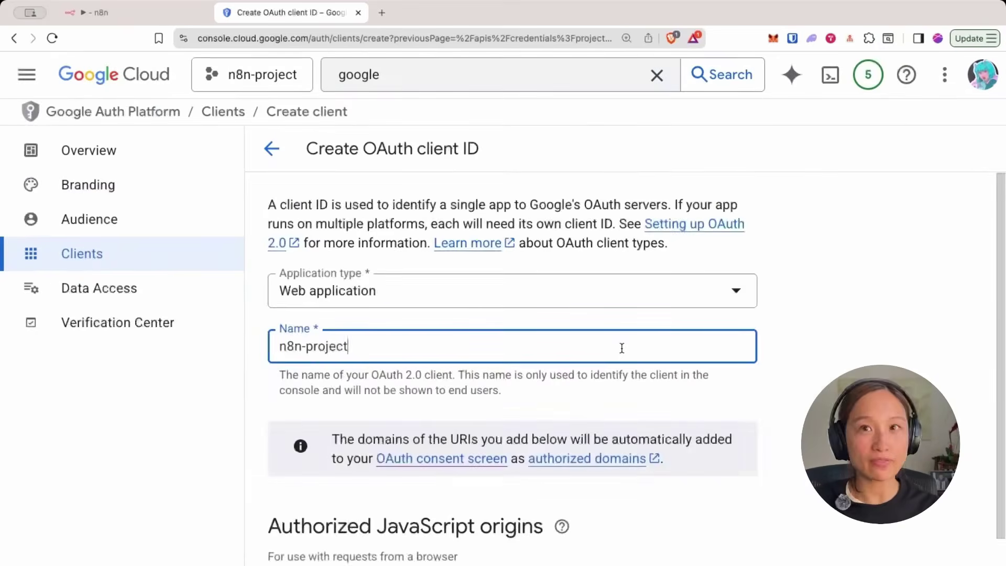
pyautogui.scroll(-5, 648, 455)
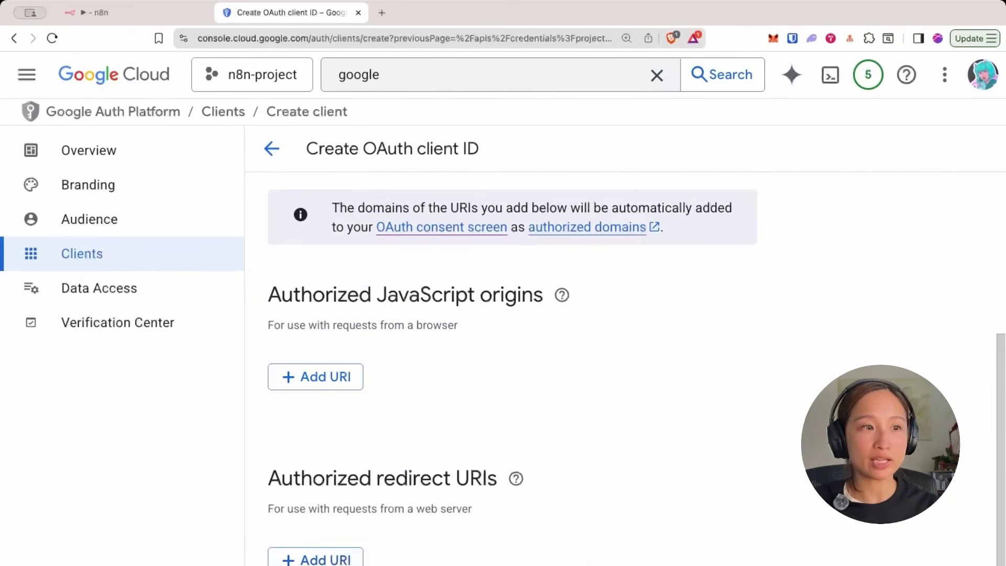
pyautogui.click(287, 430)
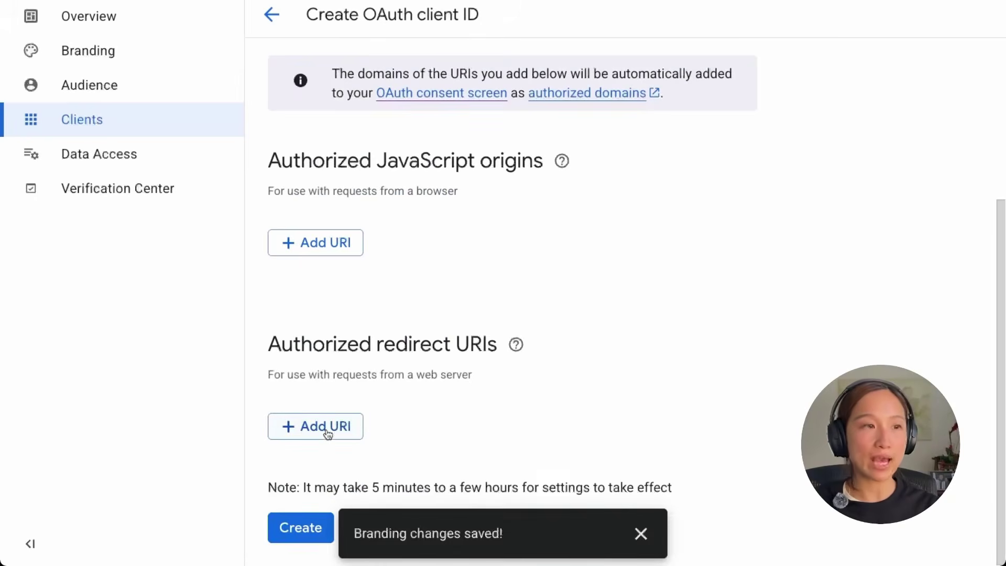
pyautogui.click(327, 434)
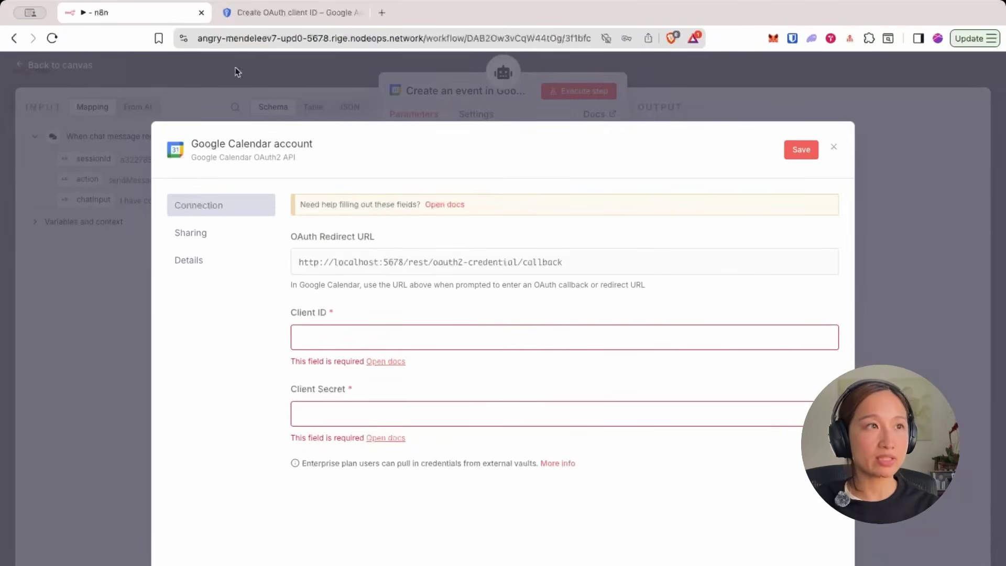
pyautogui.click(295, 16)
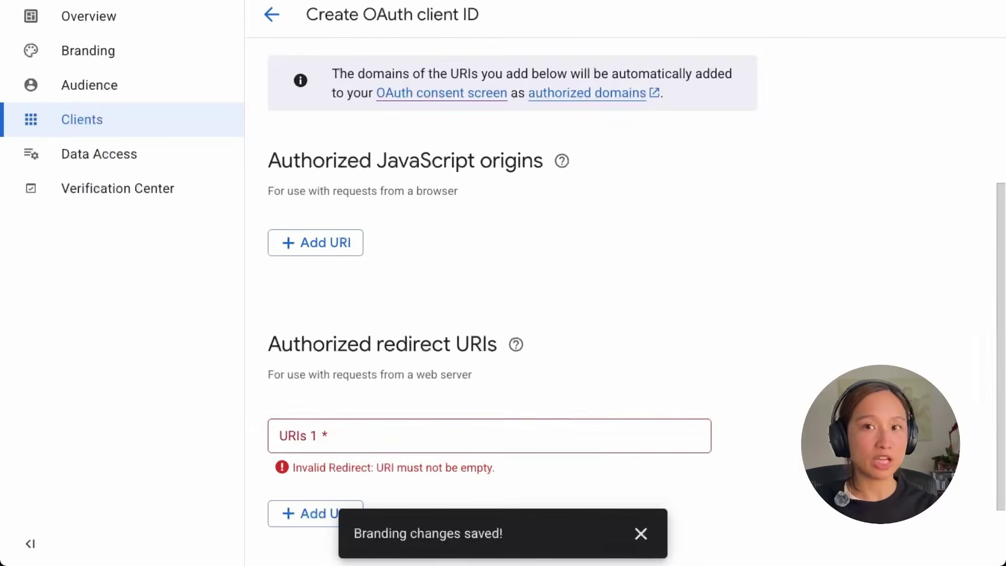
pyautogui.click(445, 433)
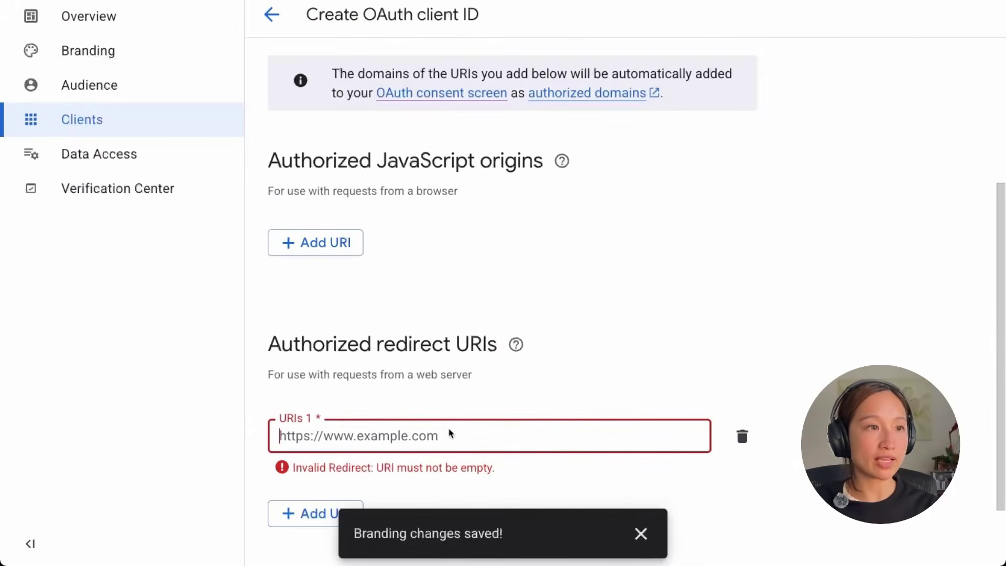
pyautogui.hotkey('ctrl', 'v')
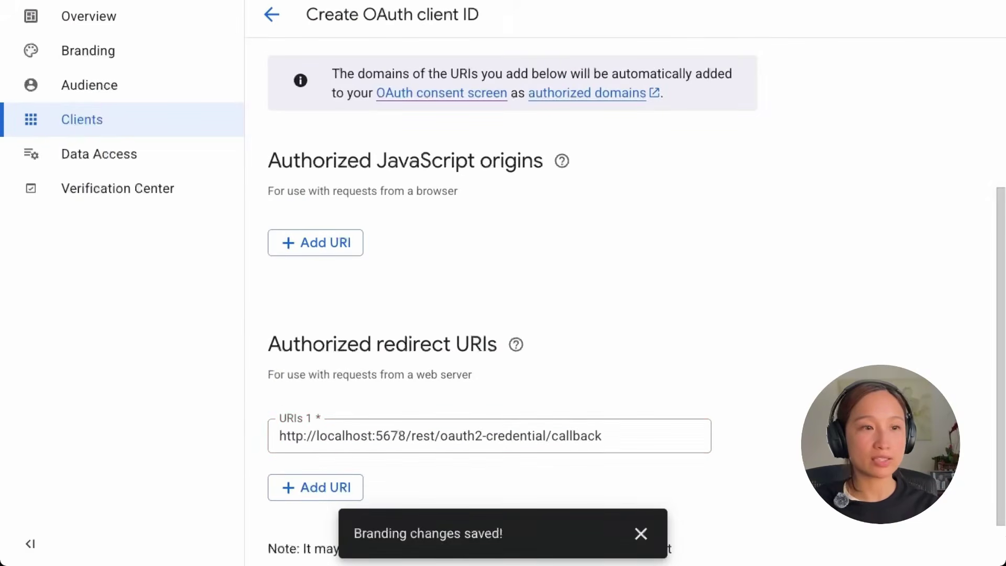
pyautogui.scroll(-2, 524, 314)
pyautogui.click(305, 523)
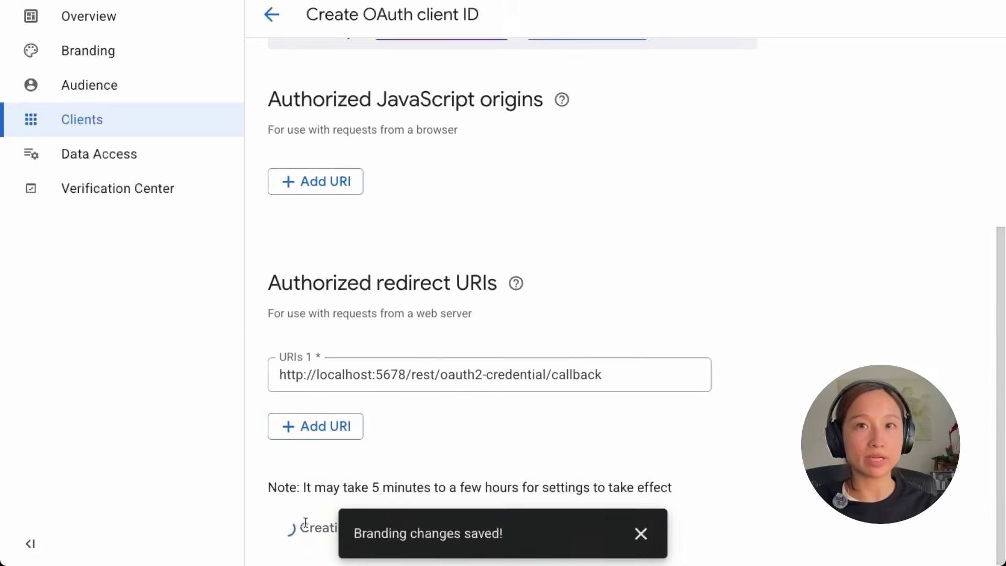
pyautogui.click(640, 533)
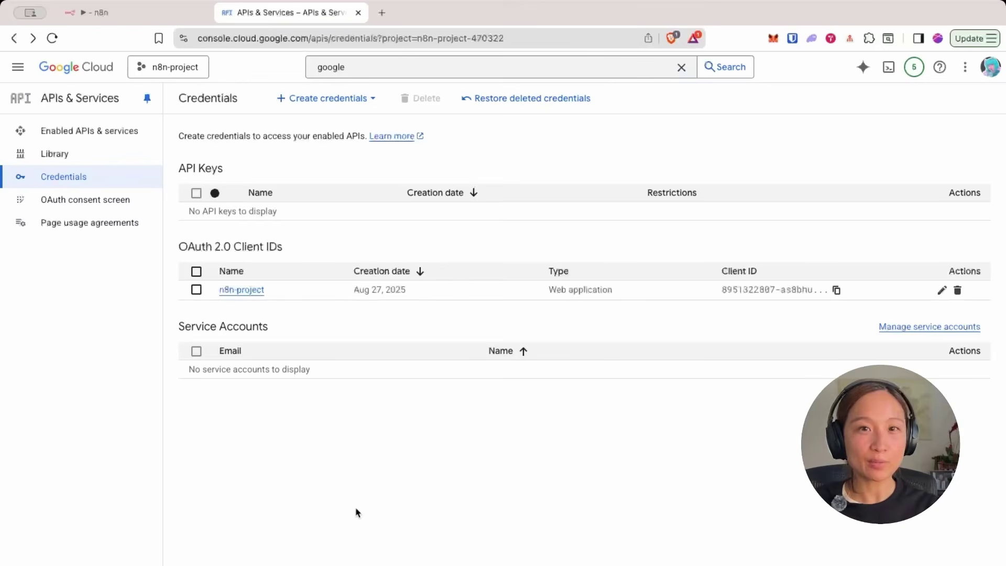
# - Copy the n8n-project OAuth client's ID into the Client ID of n8n's Google Calendar credential
pyautogui.click(836, 292)
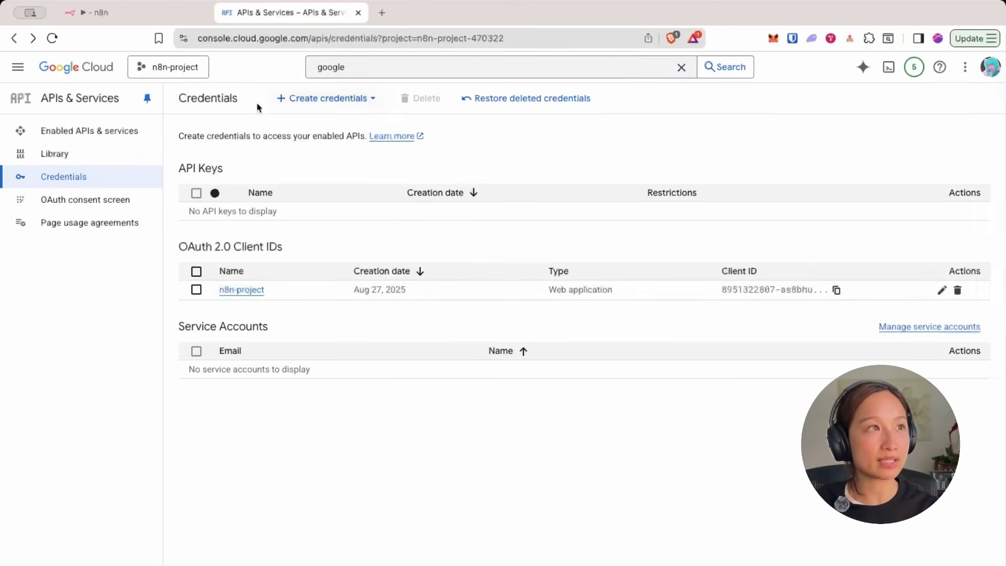
pyautogui.click(134, 23)
pyautogui.click(367, 340)
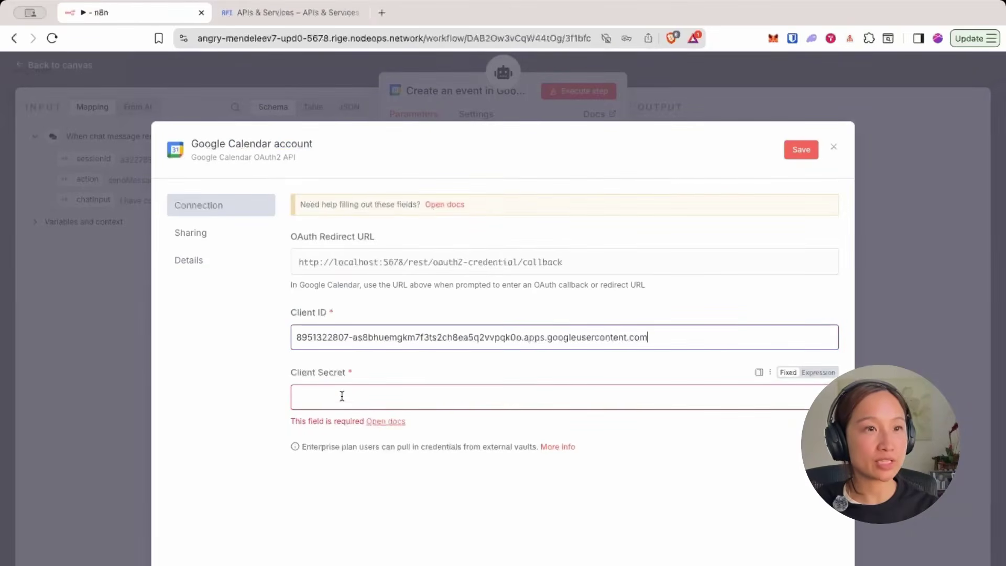
# - Copy the client secret from the n8n-project client's details into the Google Calendar credential's Client Secret and save the credential
pyautogui.click(290, 13)
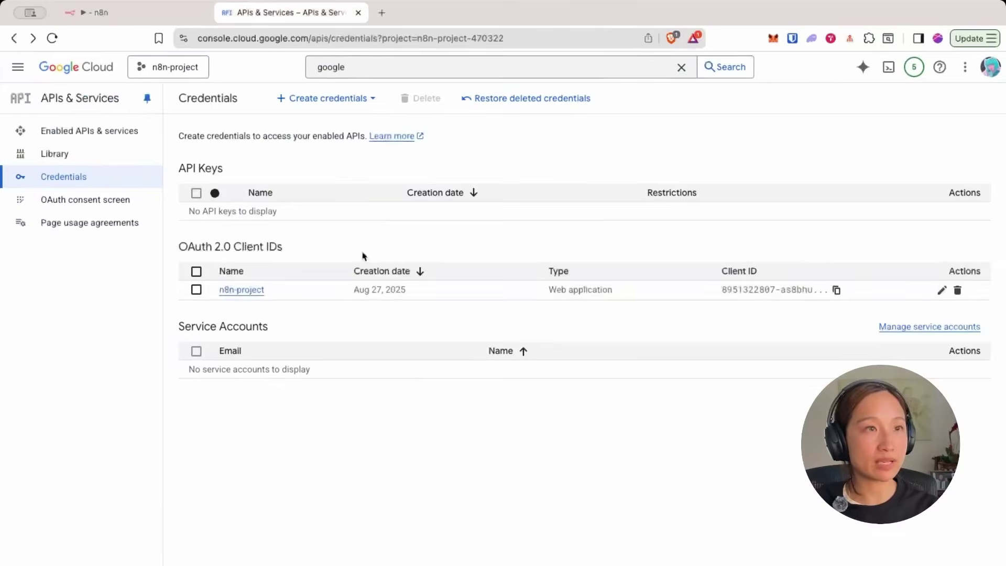
pyautogui.click(239, 293)
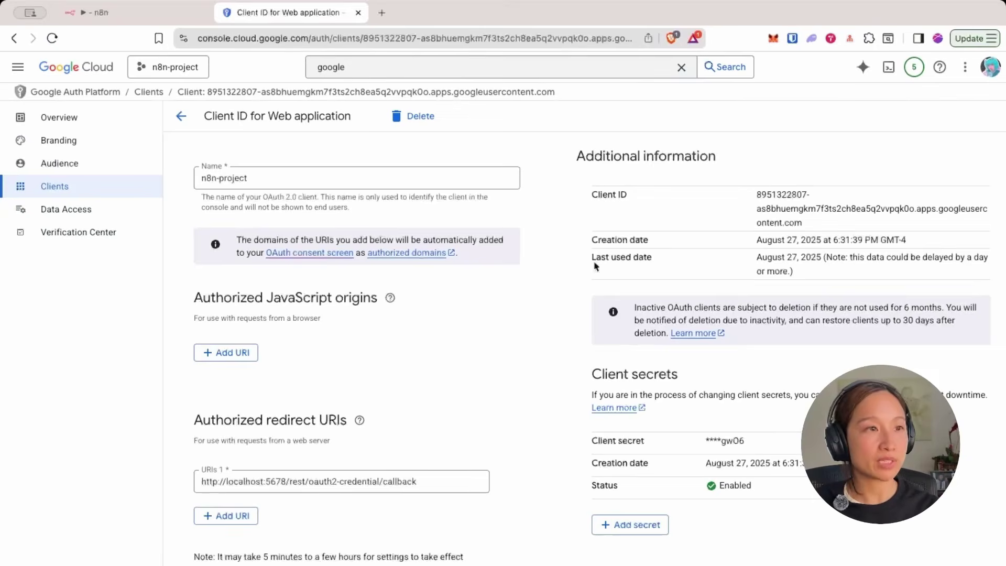
pyautogui.click(141, 13)
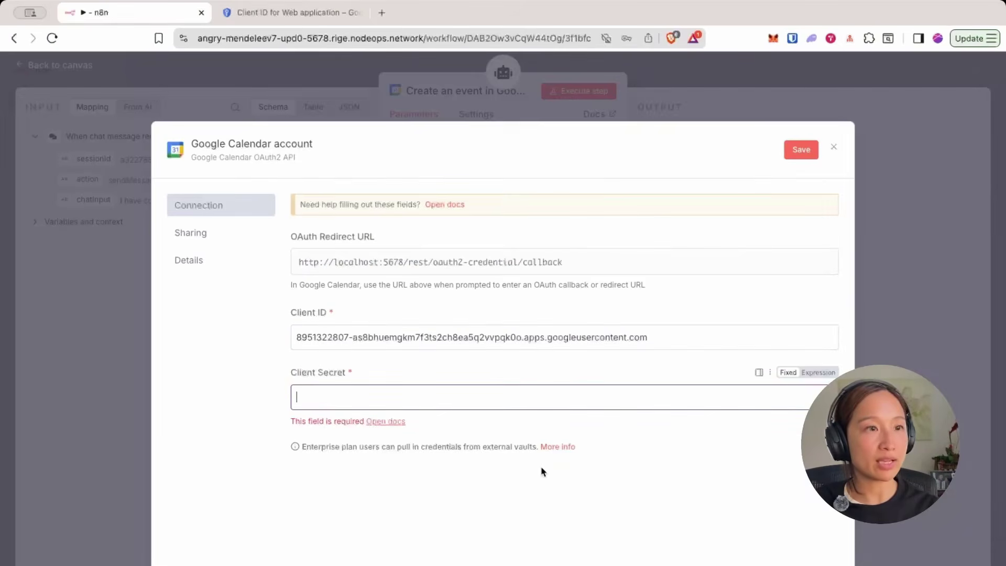
pyautogui.press('super+v')
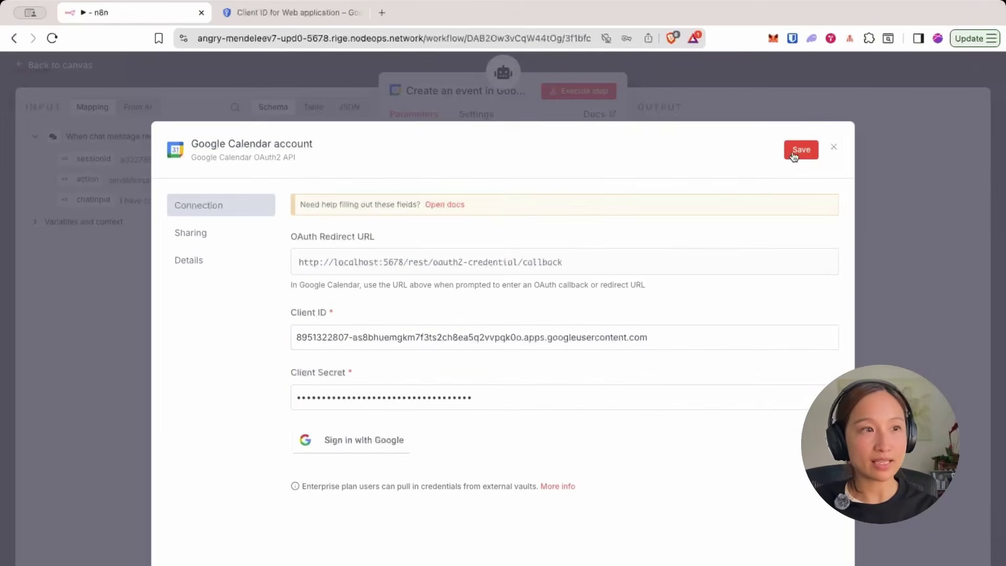
pyautogui.click(801, 150)
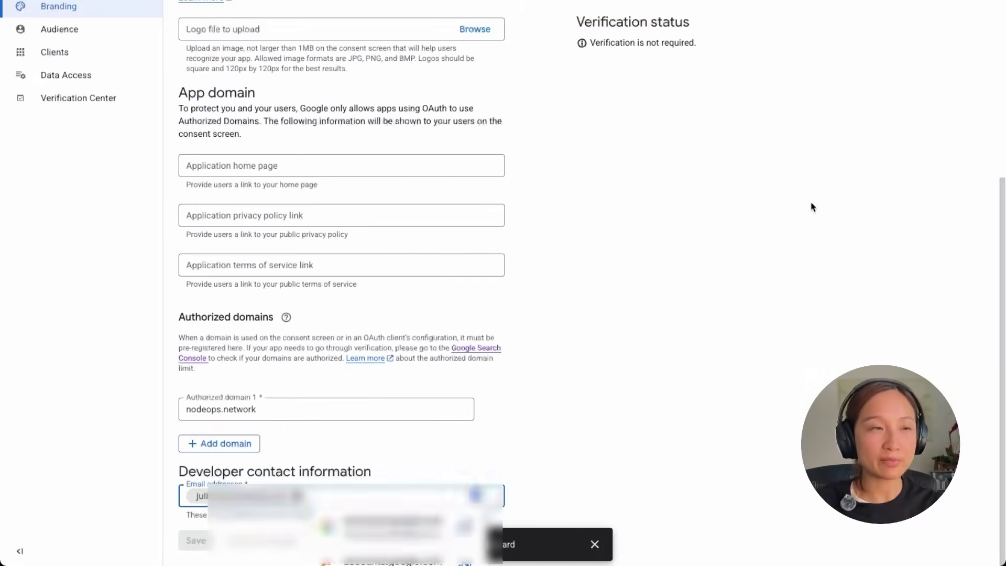
# - Start the Google sign-in from the saved Google Calendar credential in n8n
pyautogui.click(811, 207)
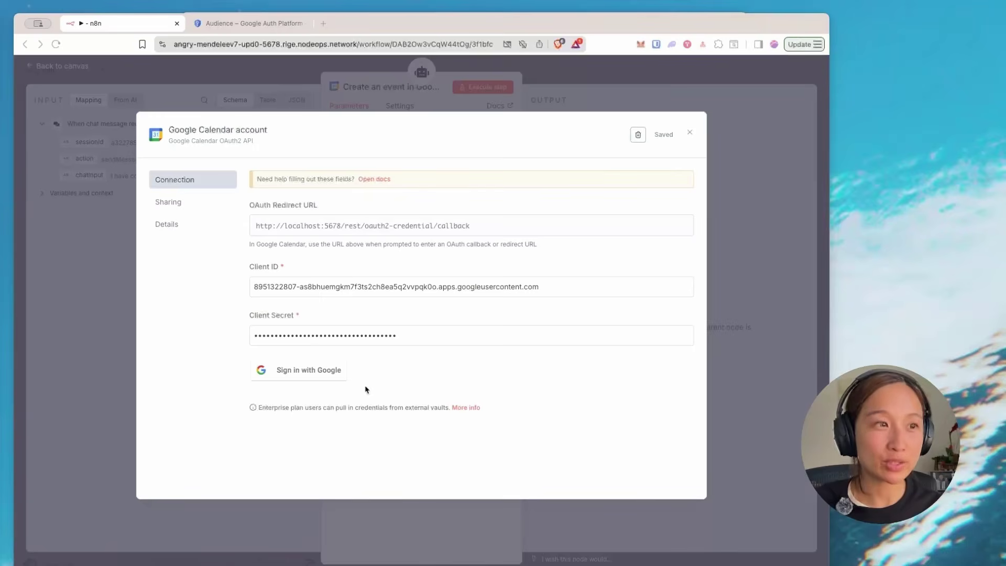
pyautogui.click(303, 372)
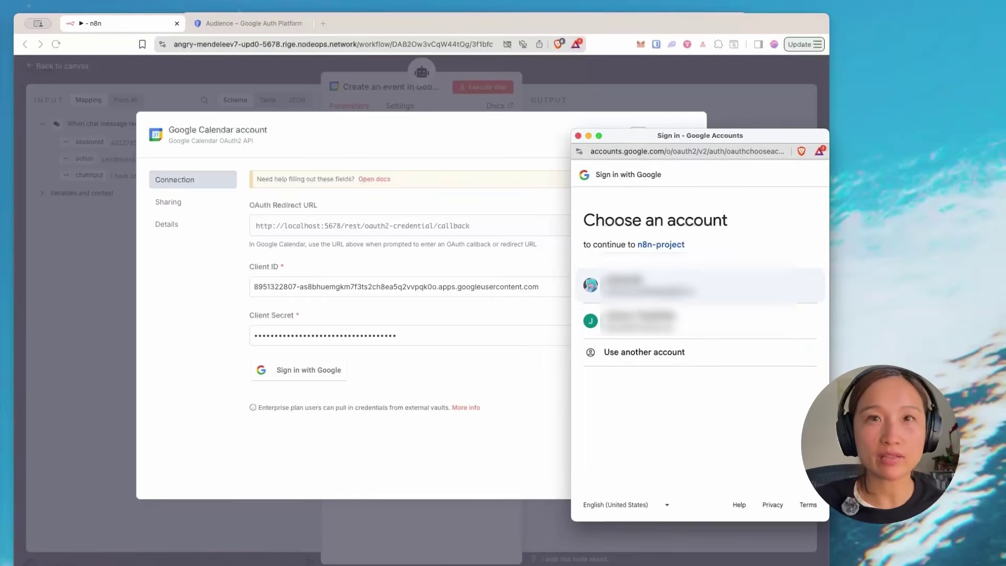
# - Open the Audience settings from the project's OAuth consent screen in Google Cloud to examine the test users
pyautogui.click(245, 24)
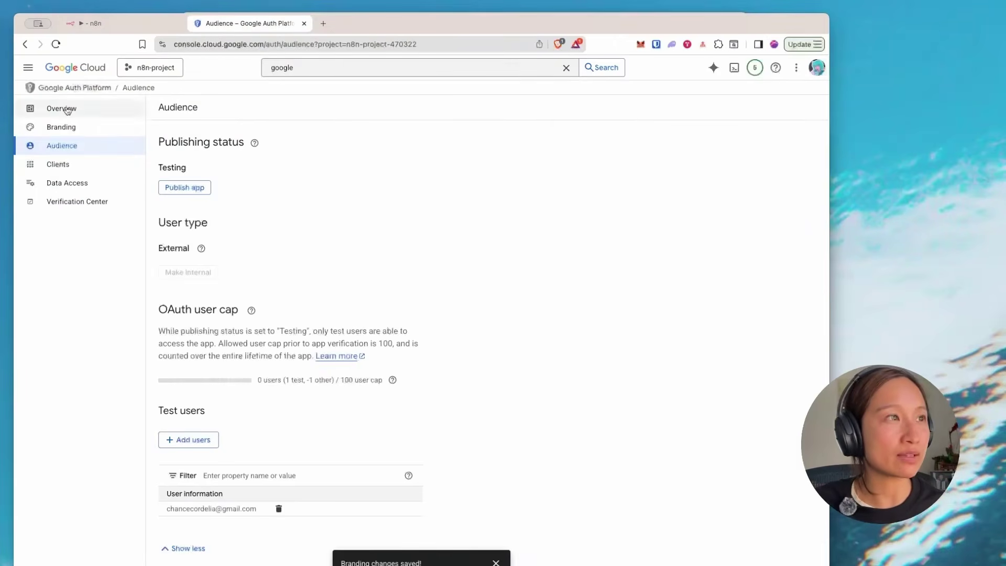
pyautogui.click(70, 70)
pyautogui.click(189, 384)
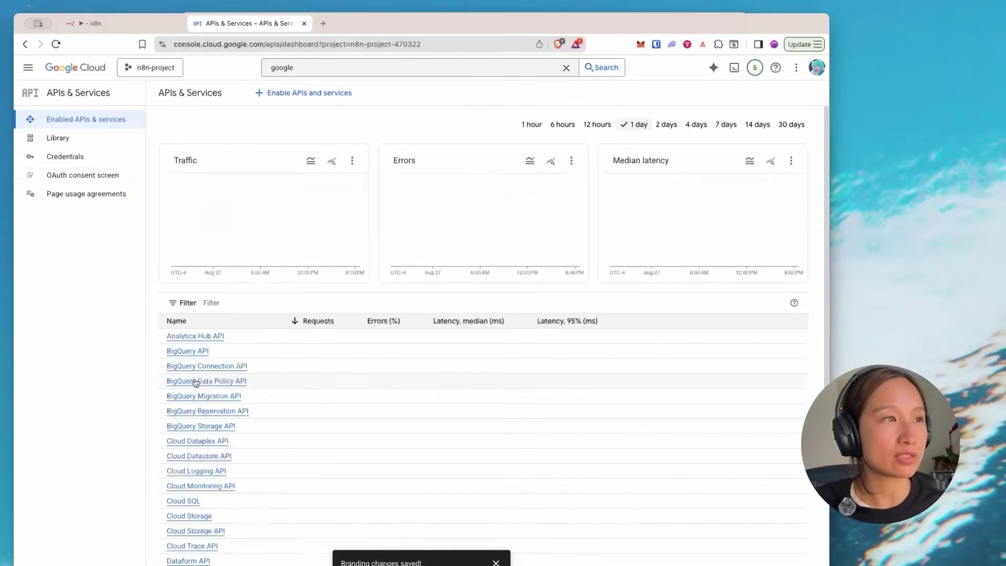
pyautogui.click(70, 179)
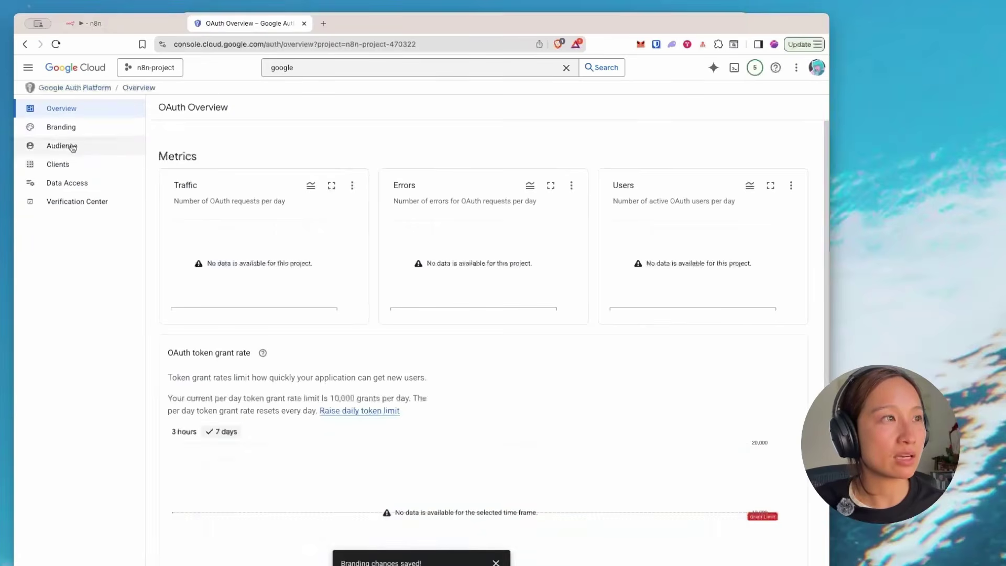
pyautogui.click(72, 149)
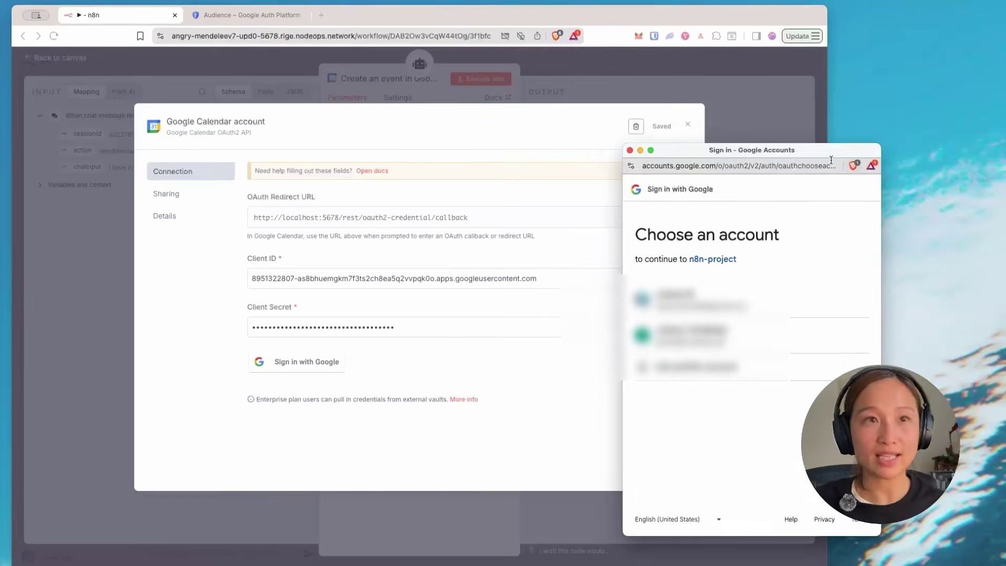
# - Choose the Google account for n8n-project in the sign-in window and continue past the unverified app warning
pyautogui.moveTo(795, 154); pyautogui.dragTo(792, 143)
pyautogui.click(786, 289)
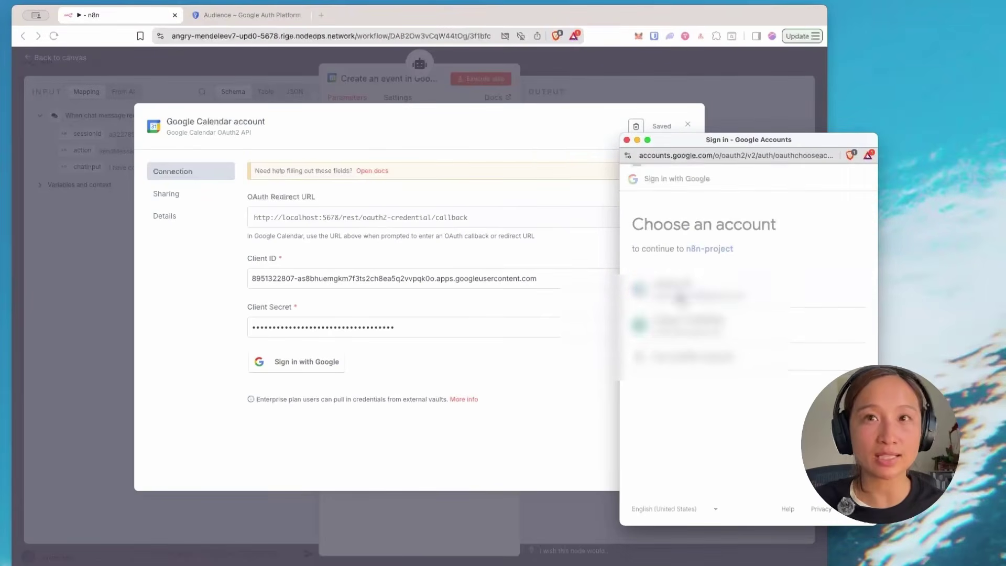
pyautogui.moveTo(674, 225); pyautogui.dragTo(785, 226)
pyautogui.click(834, 222)
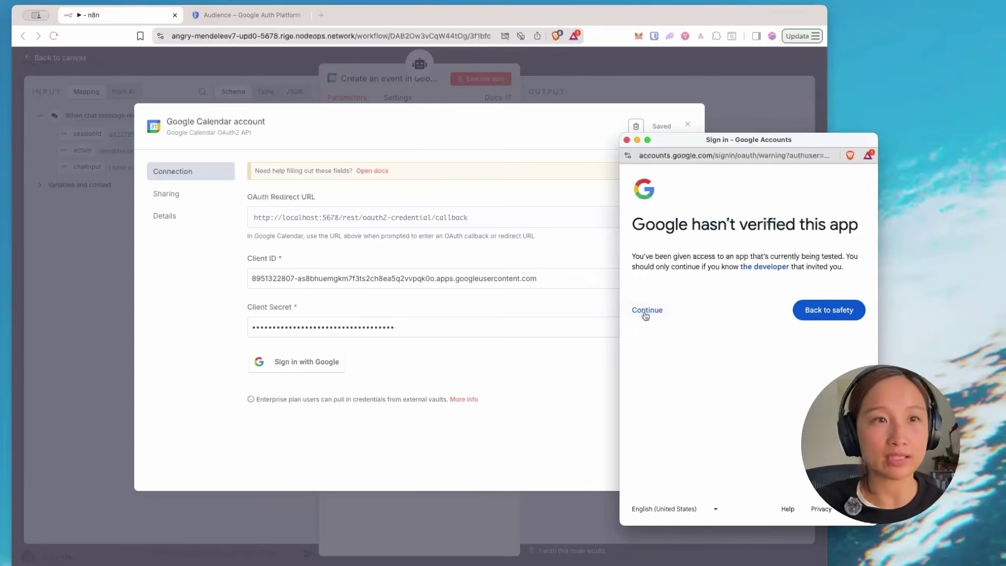
pyautogui.click(647, 312)
pyautogui.scroll(-3, 681, 319)
pyautogui.scroll(3, 683, 325)
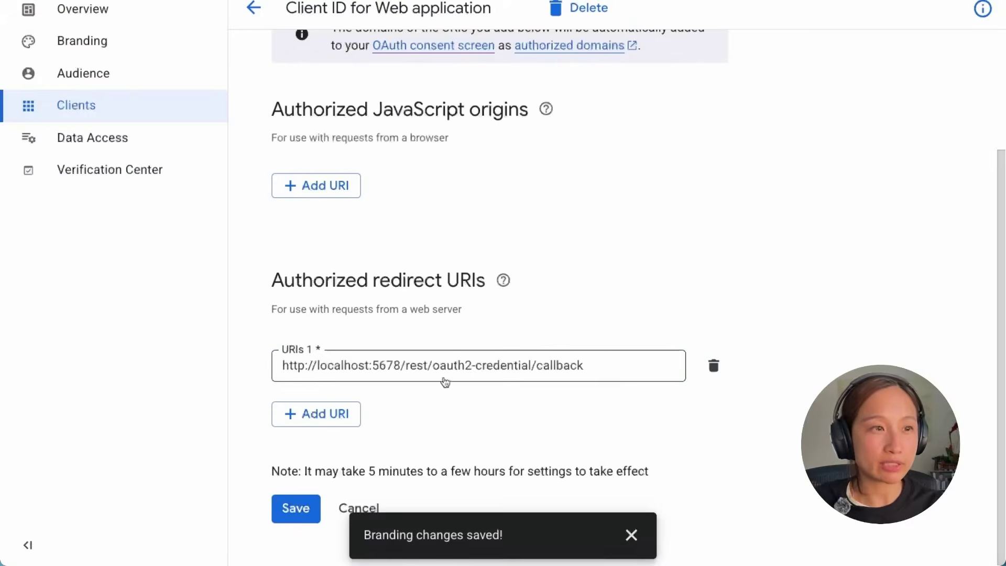
pyautogui.click(524, 370)
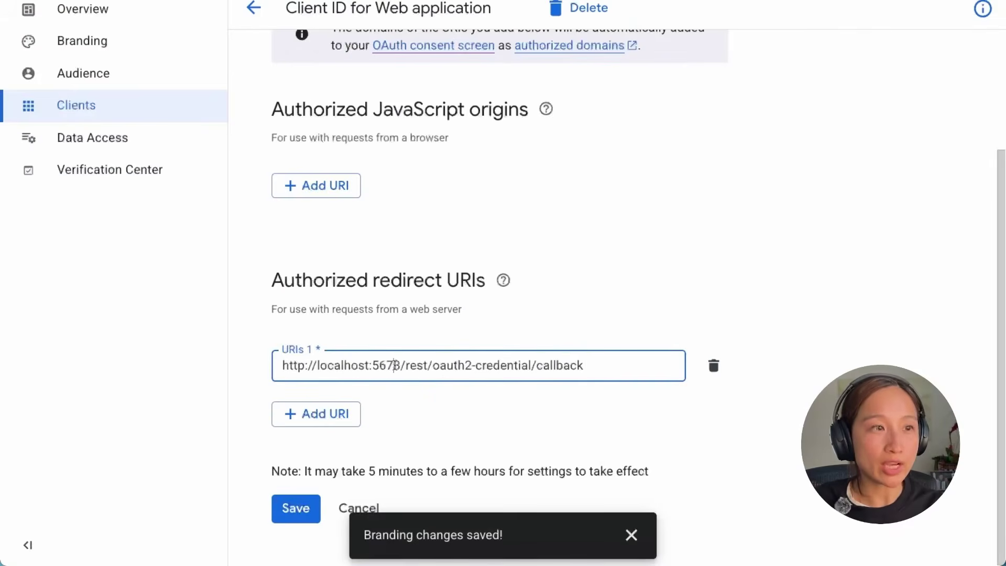
pyautogui.moveTo(399, 364); pyautogui.dragTo(283, 373)
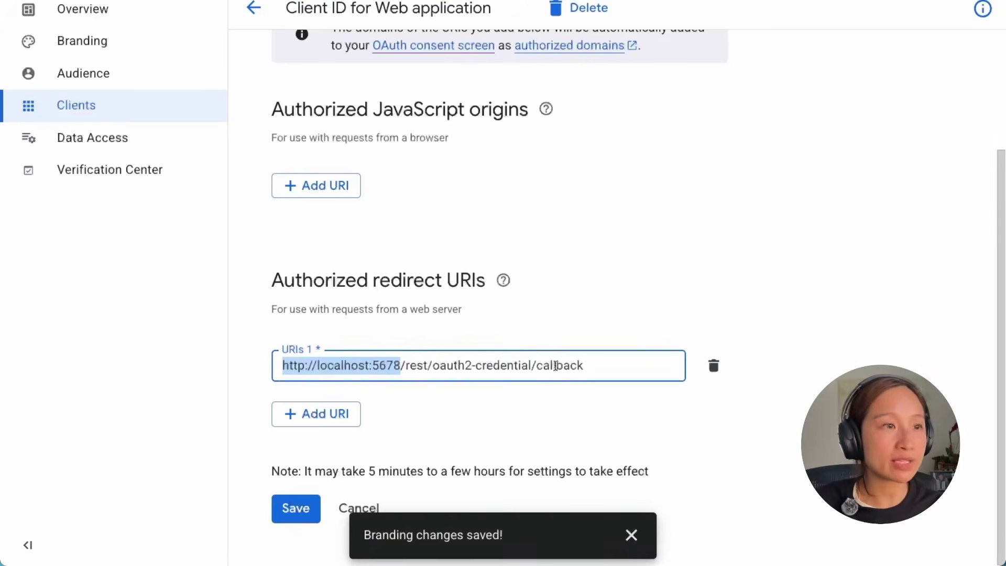
pyautogui.click(401, 366)
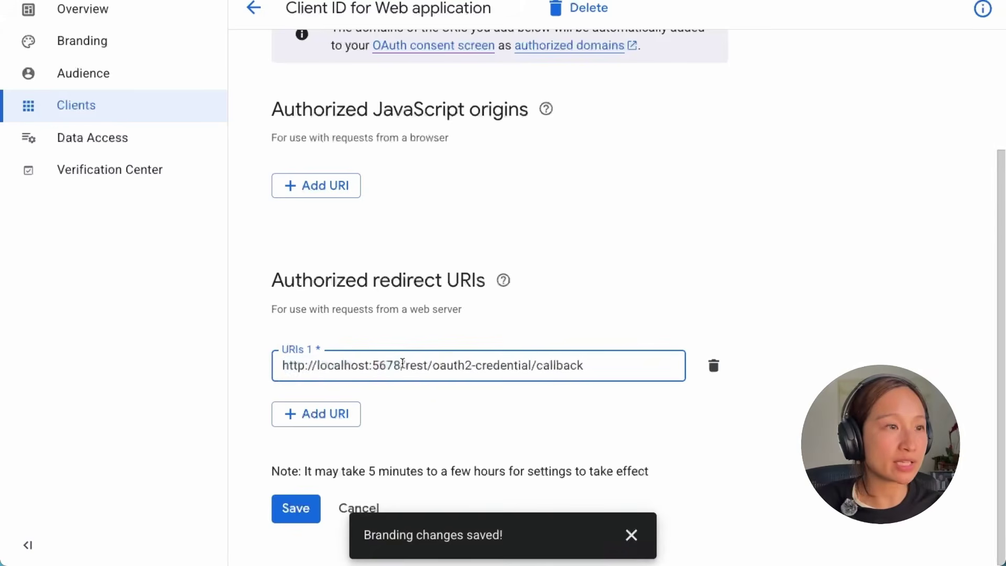
pyautogui.moveTo(400, 366); pyautogui.dragTo(275, 365)
pyautogui.hotkey('ctrl', 'v')
# - Remove the duplicate slash before rest/oauth2-credential/callback in the redirect URI and save the OAuth client
pyautogui.press('Left')
pyautogui.press('Left')
pyautogui.press('Left')
pyautogui.press('Left')
pyautogui.press('Left')
pyautogui.press('Left')
pyautogui.press('Left')
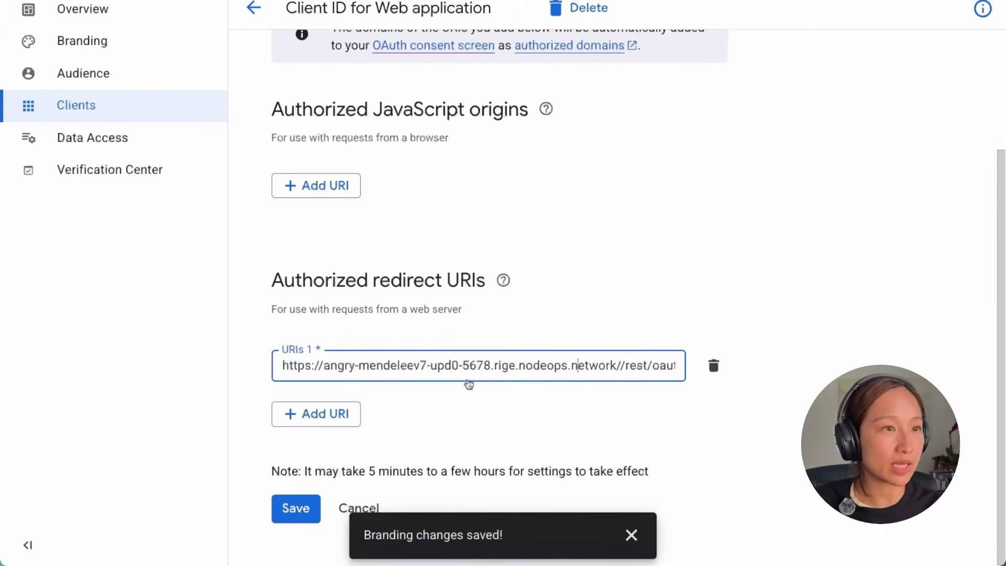
pyautogui.press('BackSpace')
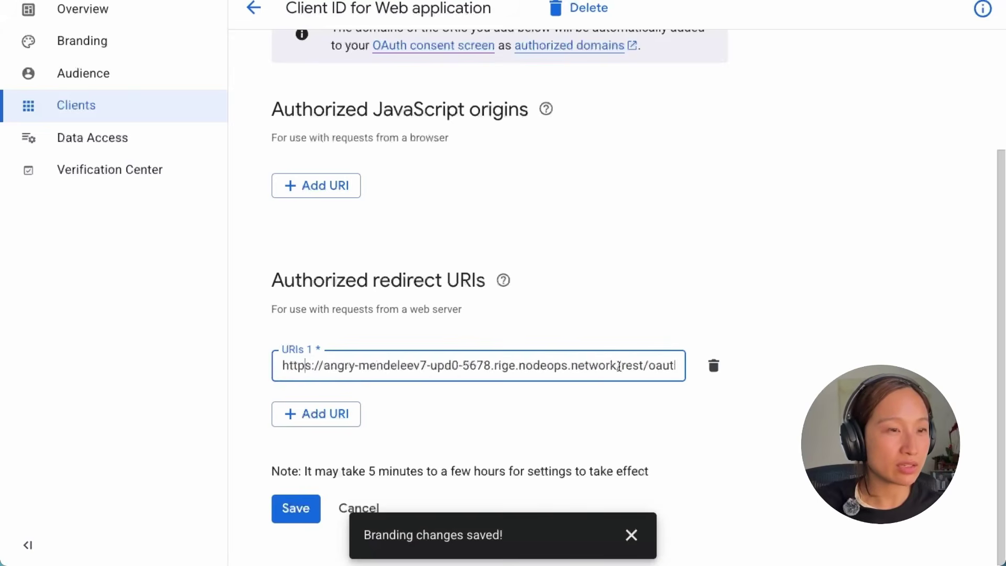
pyautogui.moveTo(653, 365); pyautogui.dragTo(672, 363)
pyautogui.click(535, 363)
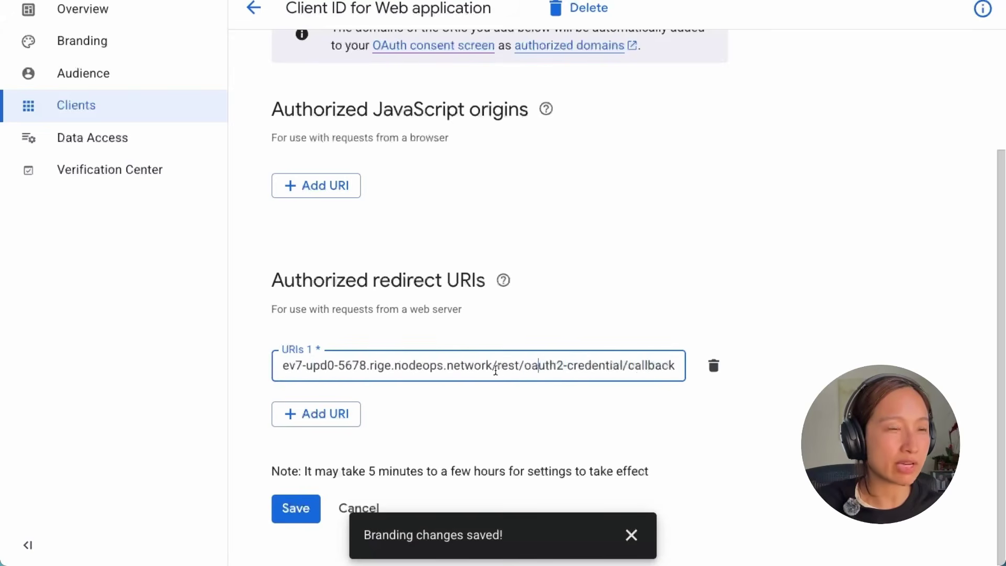
pyautogui.click(681, 306)
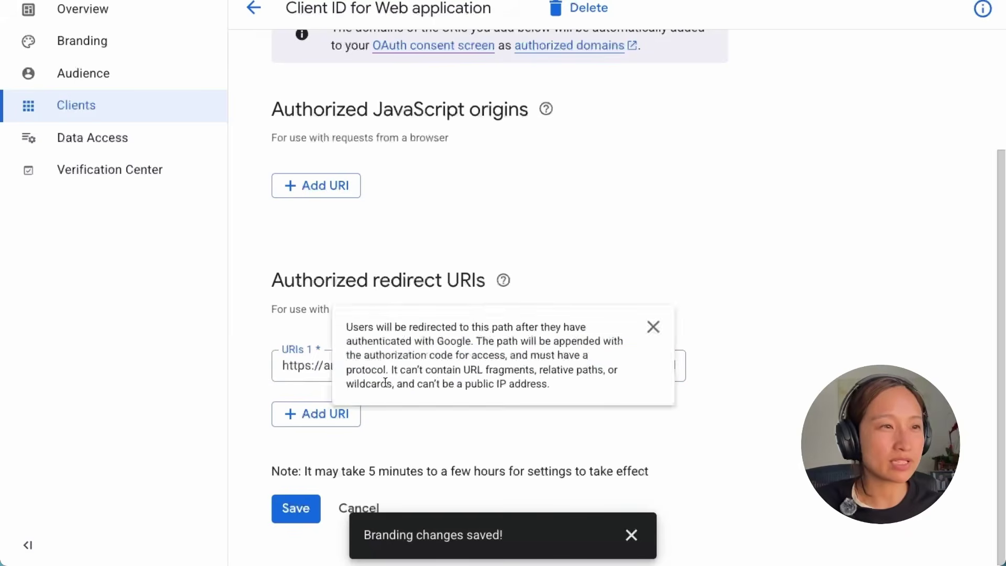
pyautogui.click(295, 508)
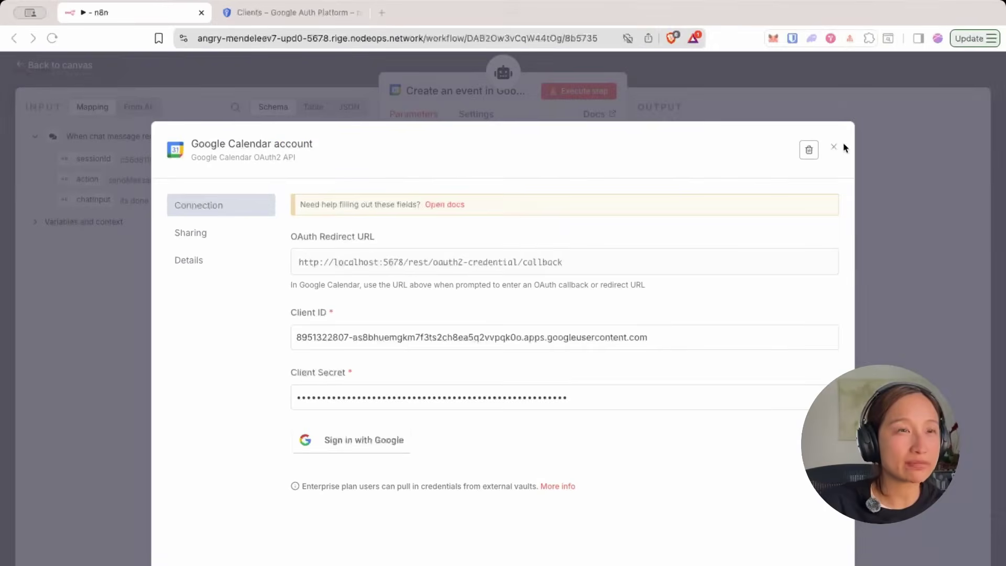
# - Close the Google Calendar credential in n8n without connecting and return to the workflow canvas
pyautogui.click(833, 147)
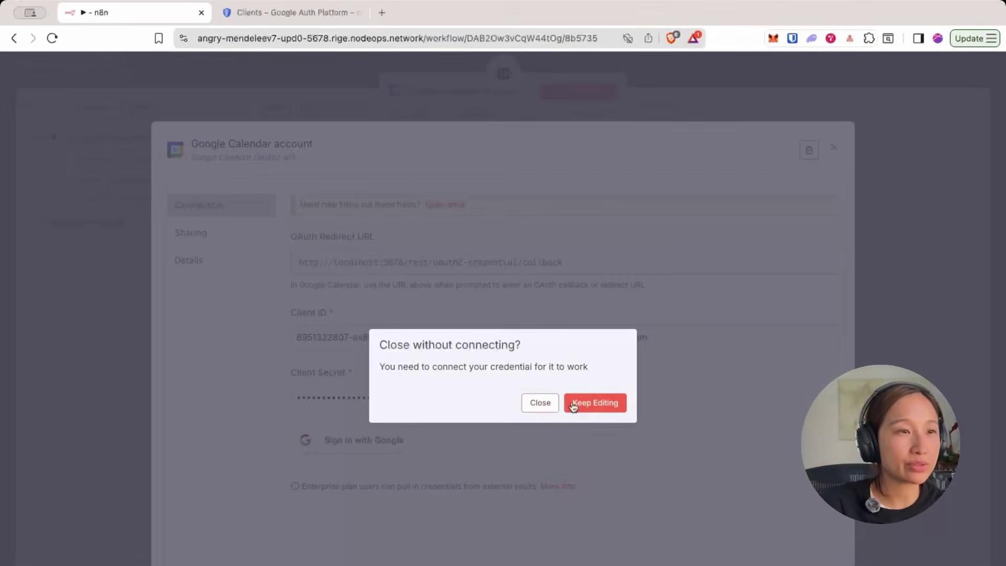
pyautogui.click(595, 408)
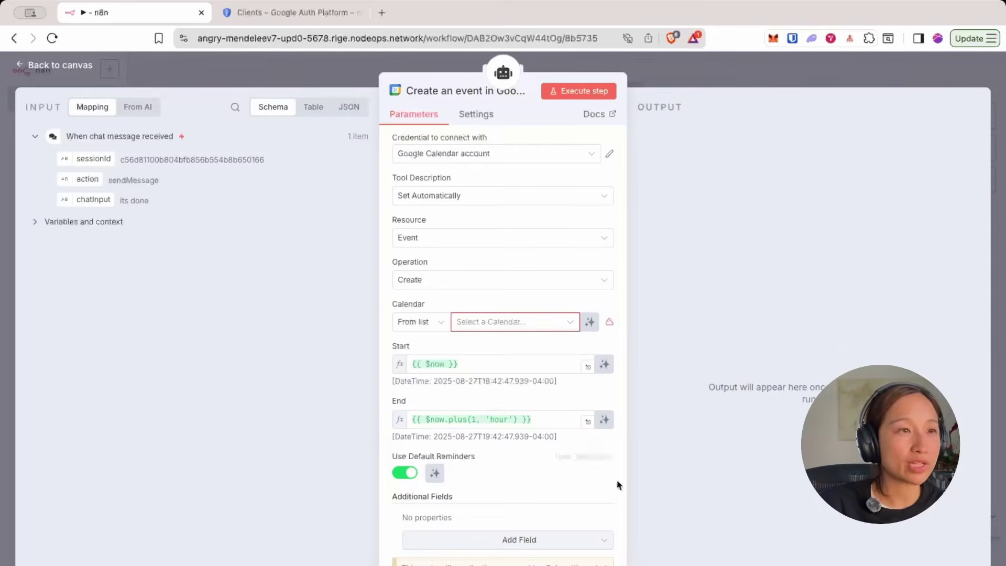
pyautogui.click(733, 84)
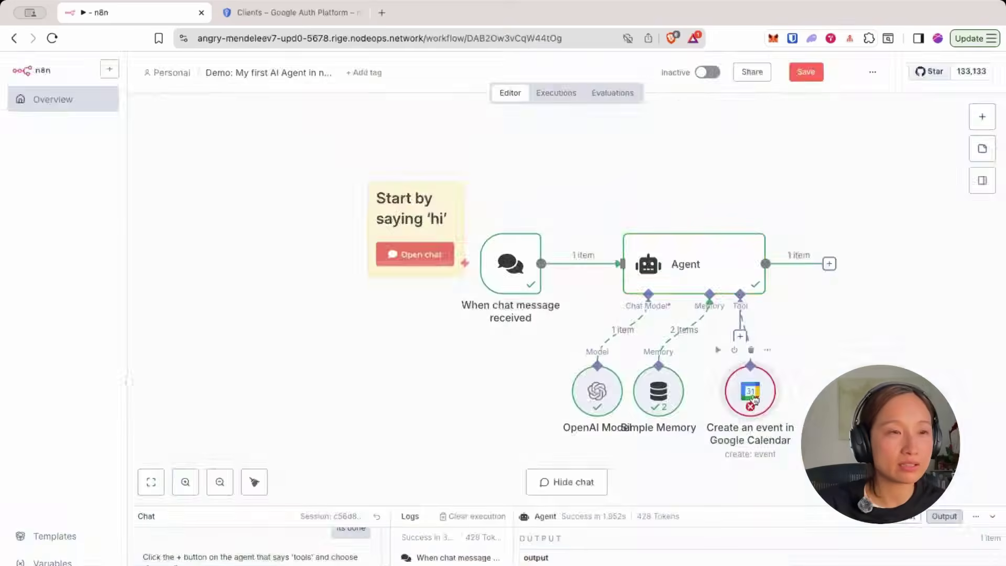
# - Execute the Create an event in Google Calendar tool as a single step and open its calendar selection
pyautogui.doubleClick(753, 400)
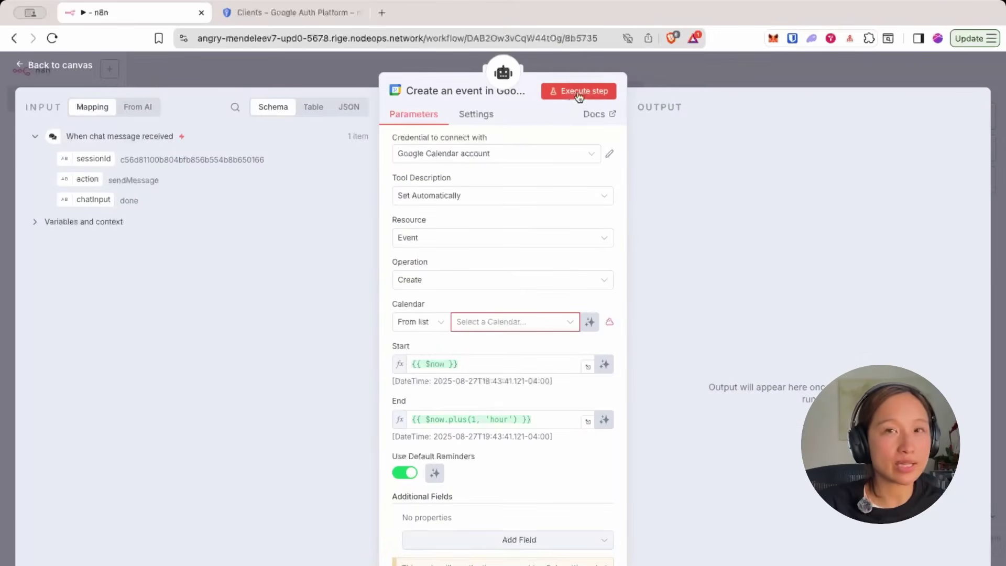
pyautogui.click(578, 94)
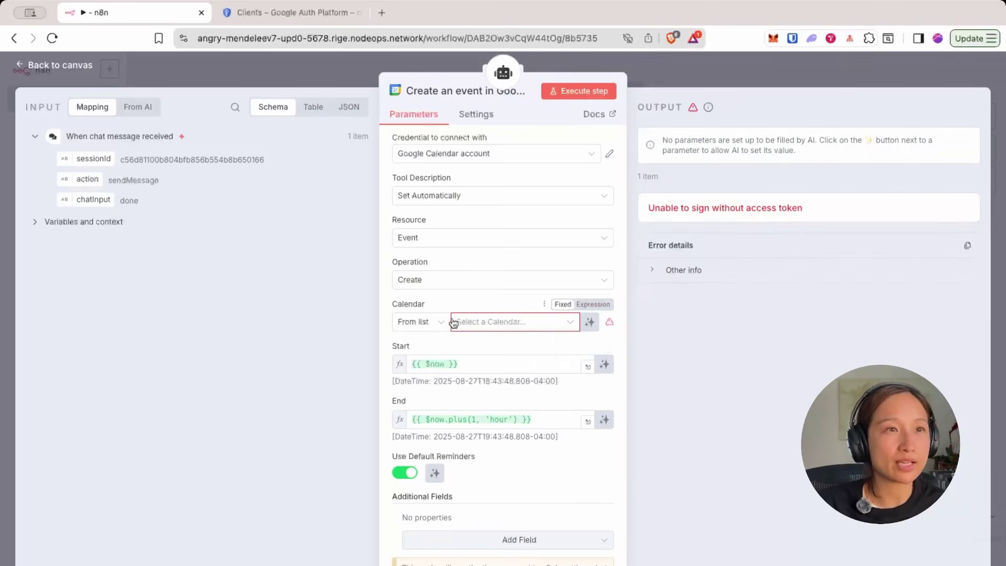
pyautogui.click(474, 322)
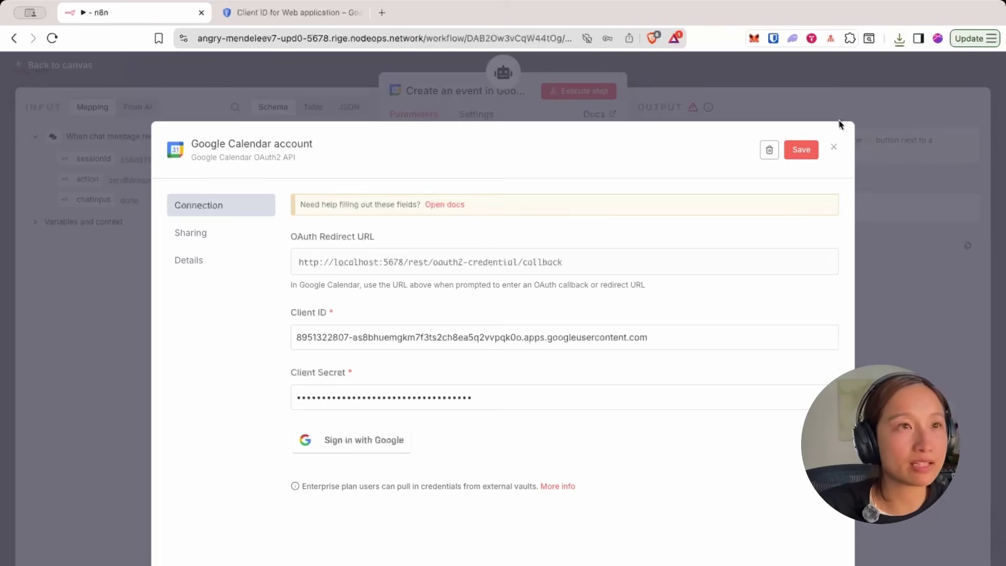
# - Save the Google Calendar credential and try to sign in with Google using the work account
pyautogui.click(800, 149)
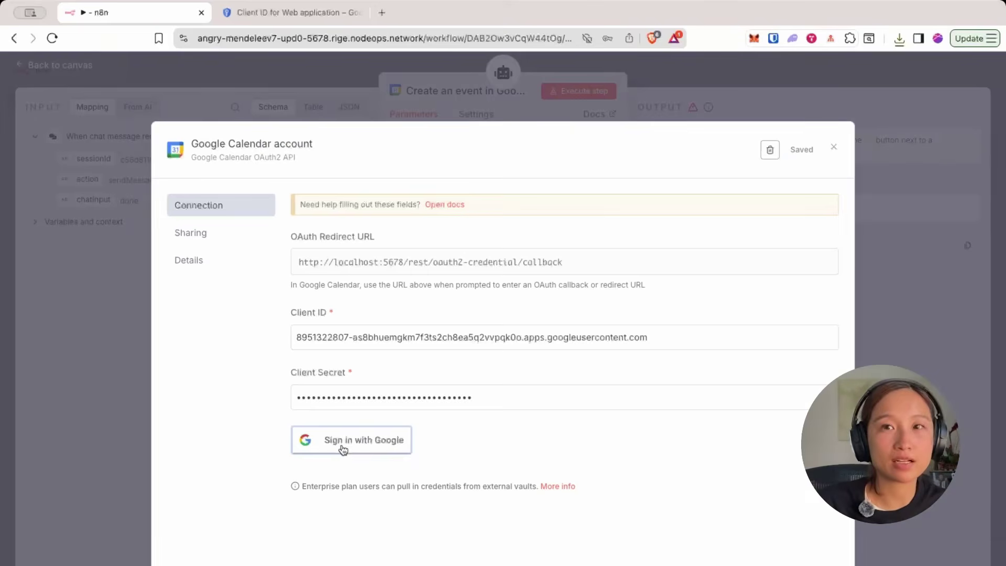
pyautogui.click(343, 450)
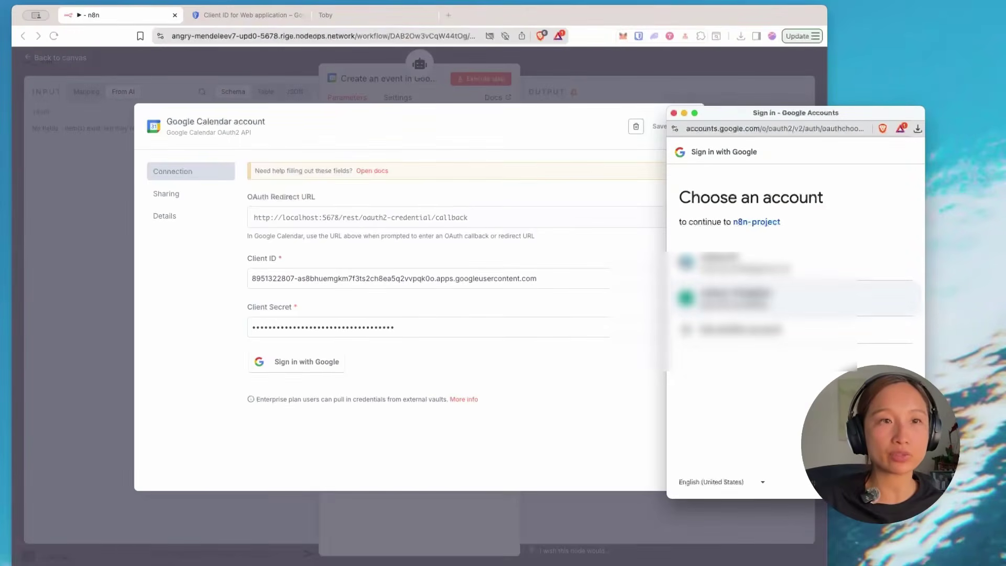
pyautogui.click(734, 298)
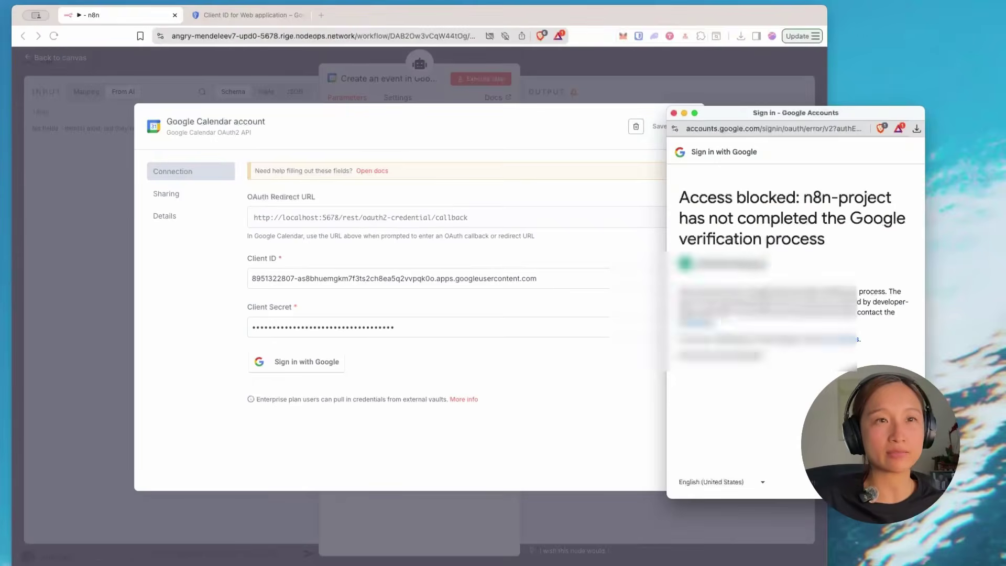
# - Add the blocked account's e-mail as a test user in n8n-project's Audience settings in Google Cloud and save
pyautogui.moveTo(768, 263); pyautogui.dragTo(695, 267)
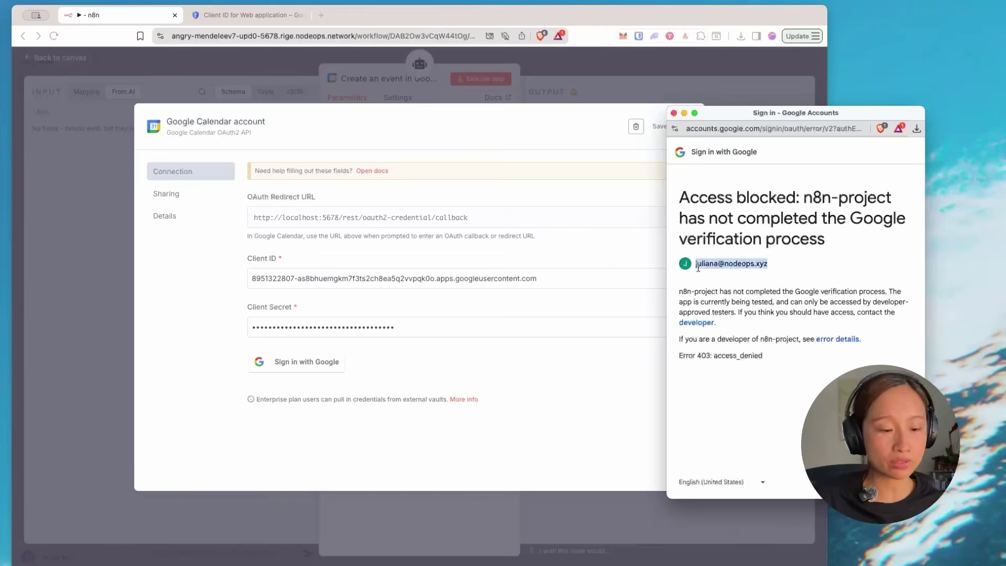
pyautogui.click(245, 15)
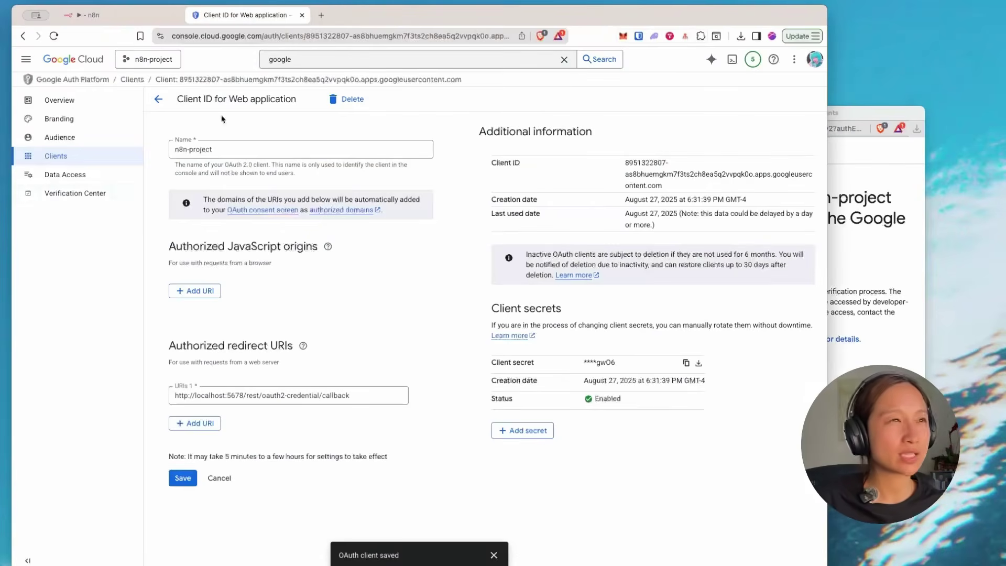
pyautogui.click(61, 118)
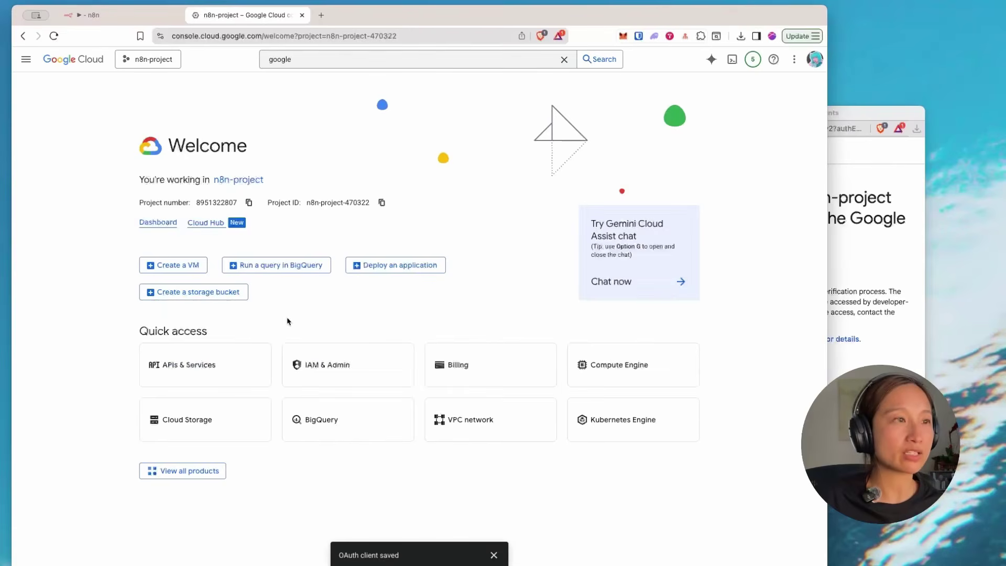
pyautogui.click(199, 366)
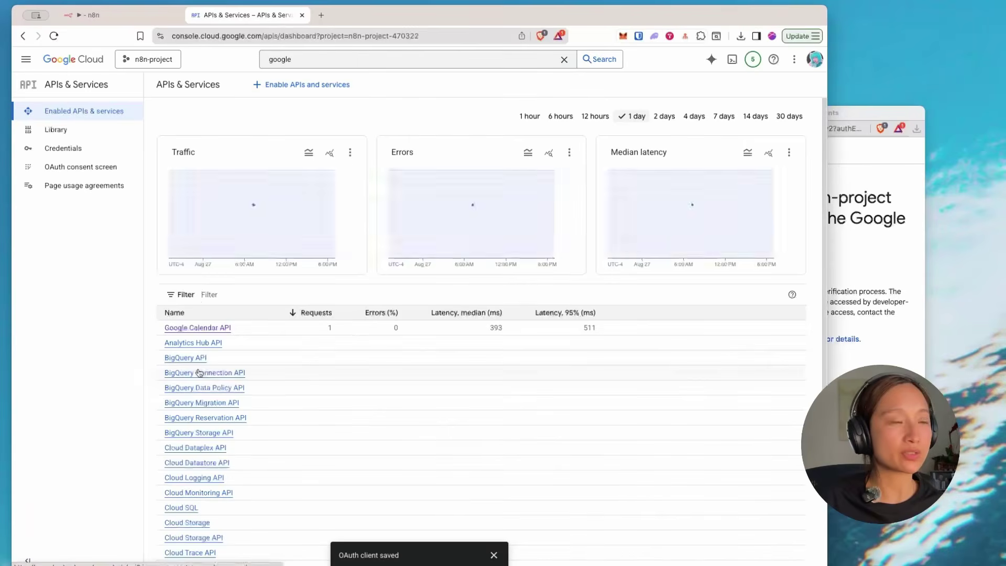
pyautogui.click(69, 168)
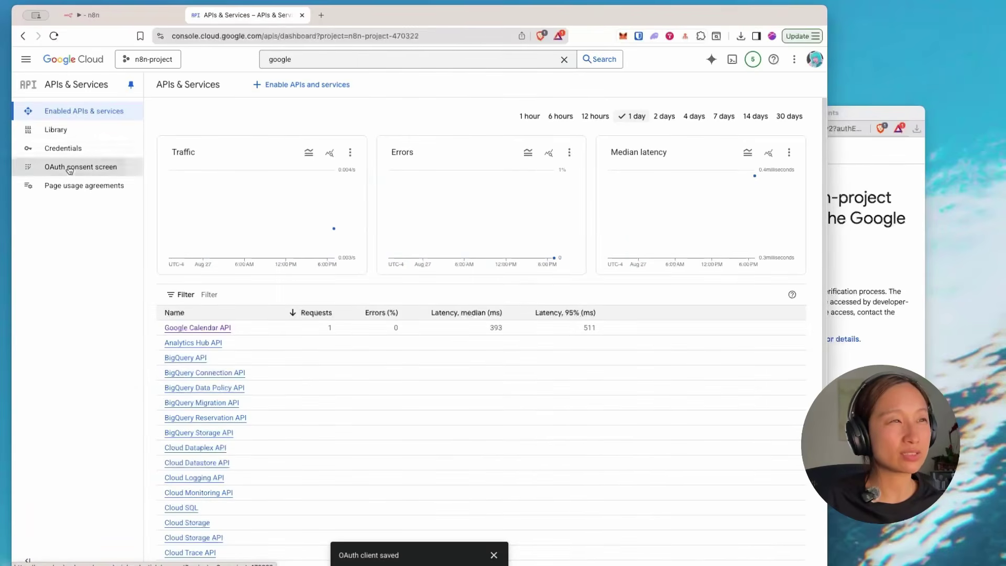
pyautogui.click(66, 145)
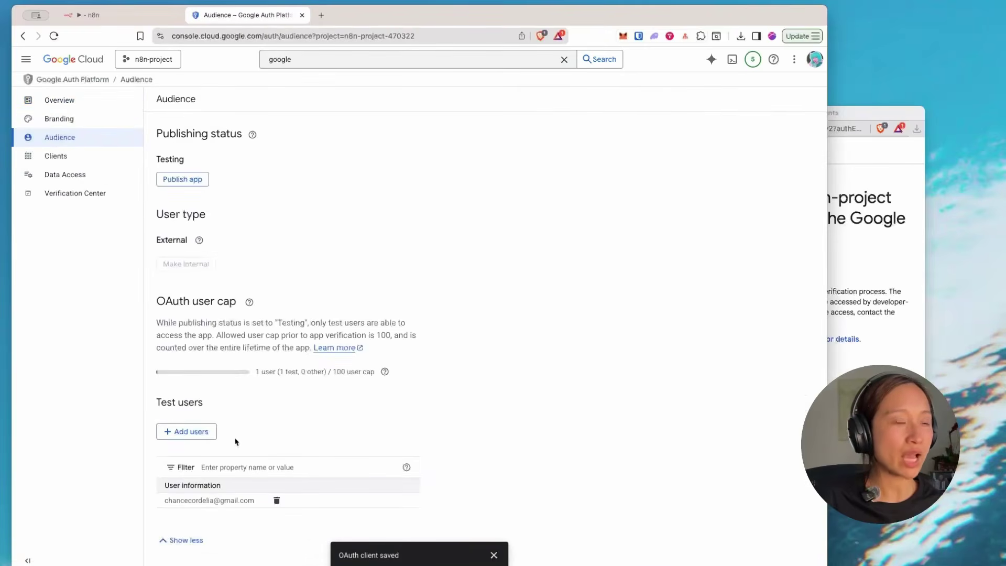
pyautogui.click(181, 432)
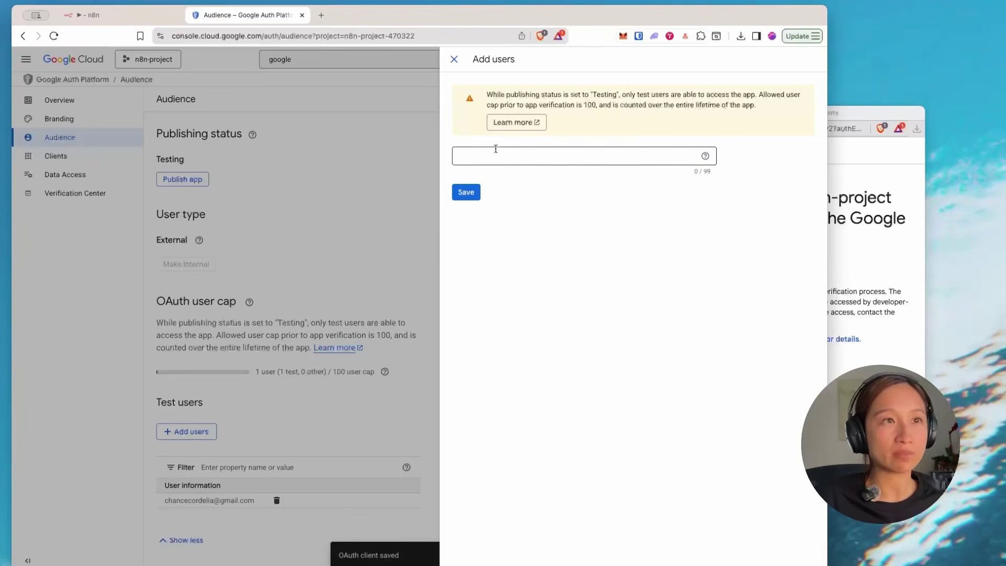
pyautogui.click(476, 156)
pyautogui.hotkey('ctrl', 'v')
pyautogui.click(466, 192)
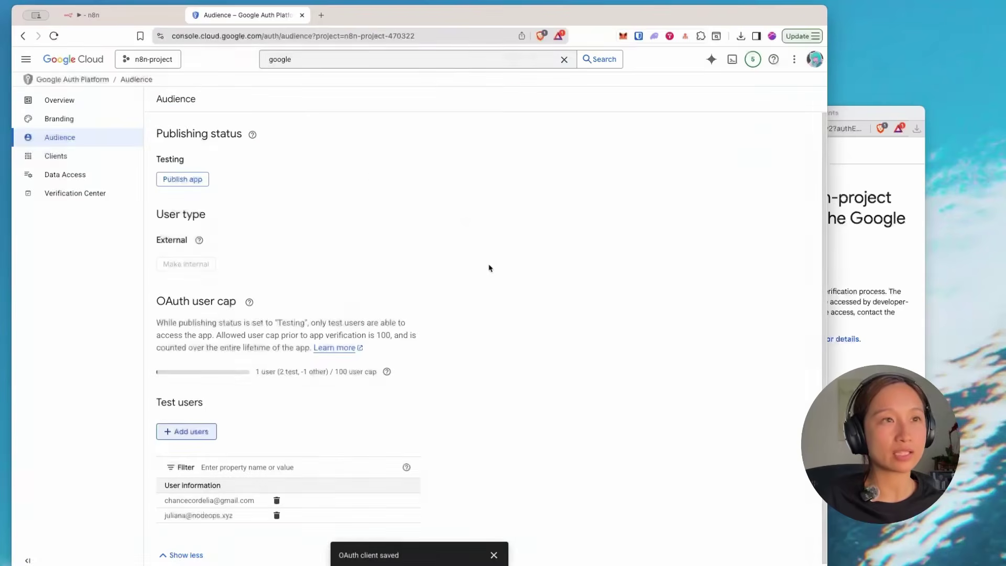
# - Restart the Google sign-in from the n8n credential, choose the newly added test account and continue to the access request
pyautogui.click(124, 19)
pyautogui.click(838, 197)
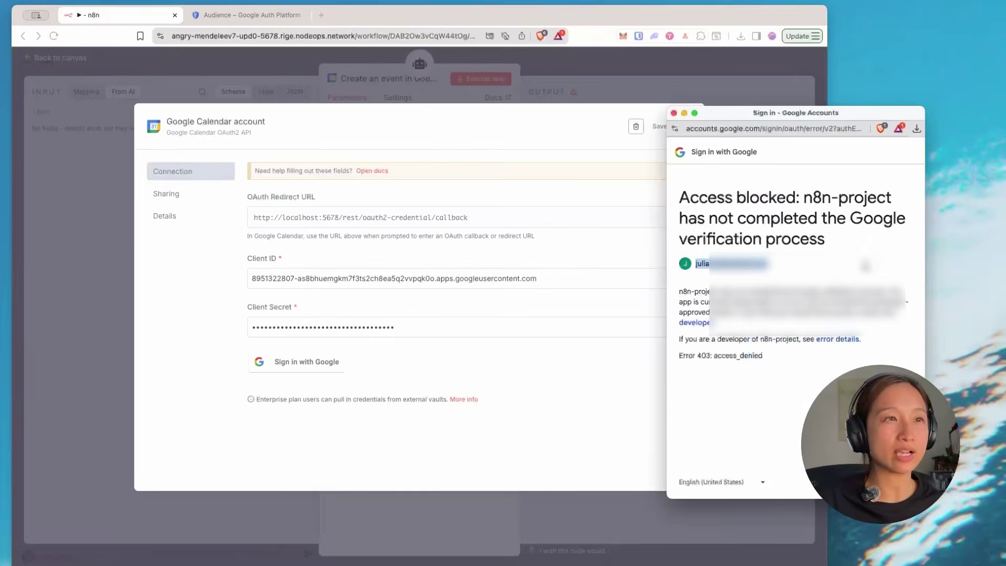
pyautogui.click(673, 113)
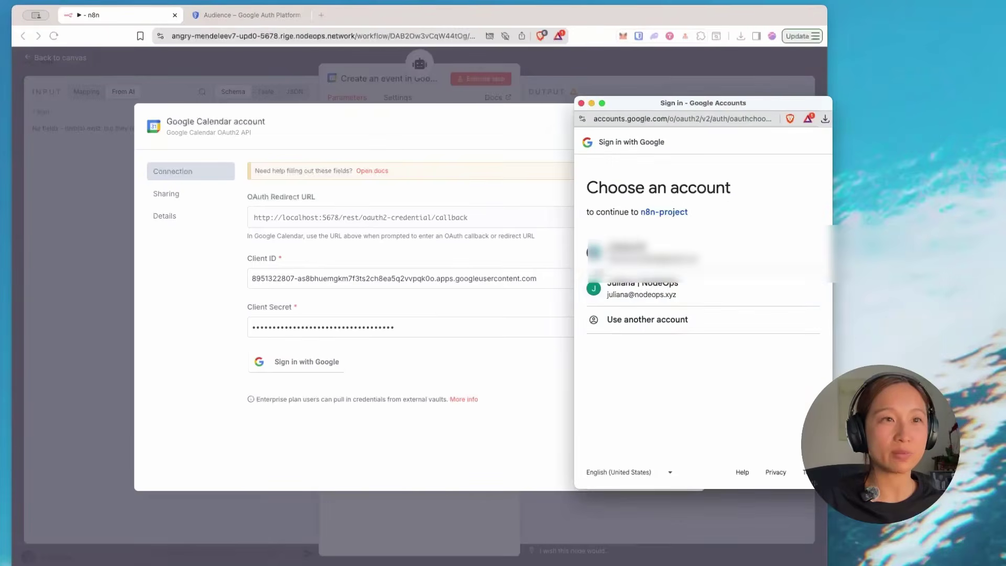
pyautogui.click(630, 298)
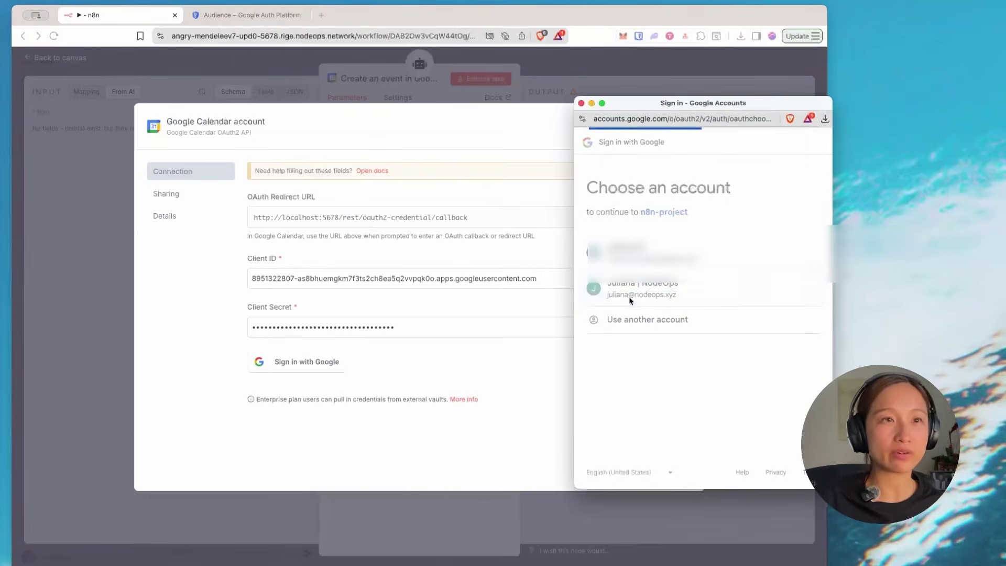
pyautogui.click(608, 273)
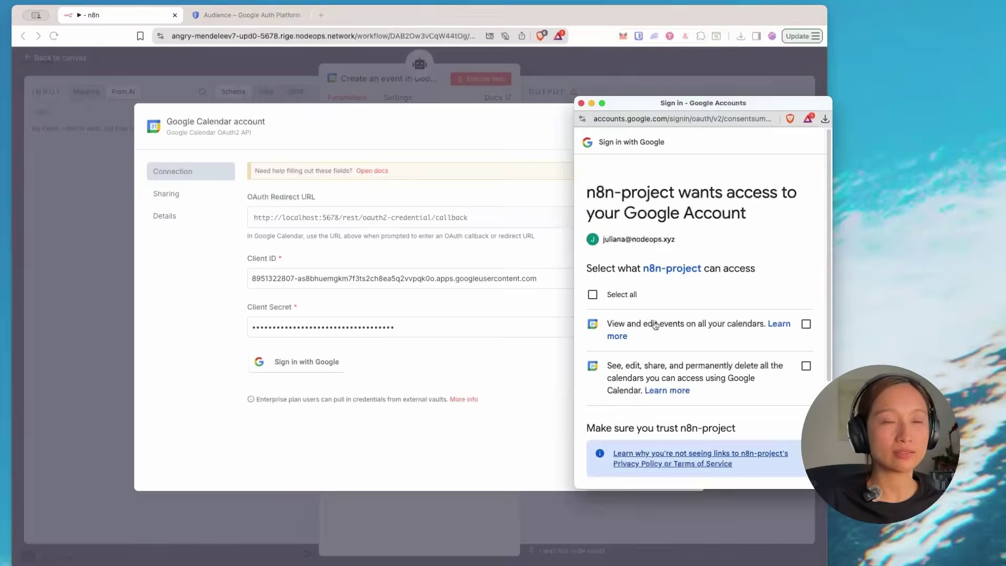
# - Grant n8n-project all the requested Google Calendar permissions and continue
pyautogui.click(592, 294)
pyautogui.scroll(-3, 681, 314)
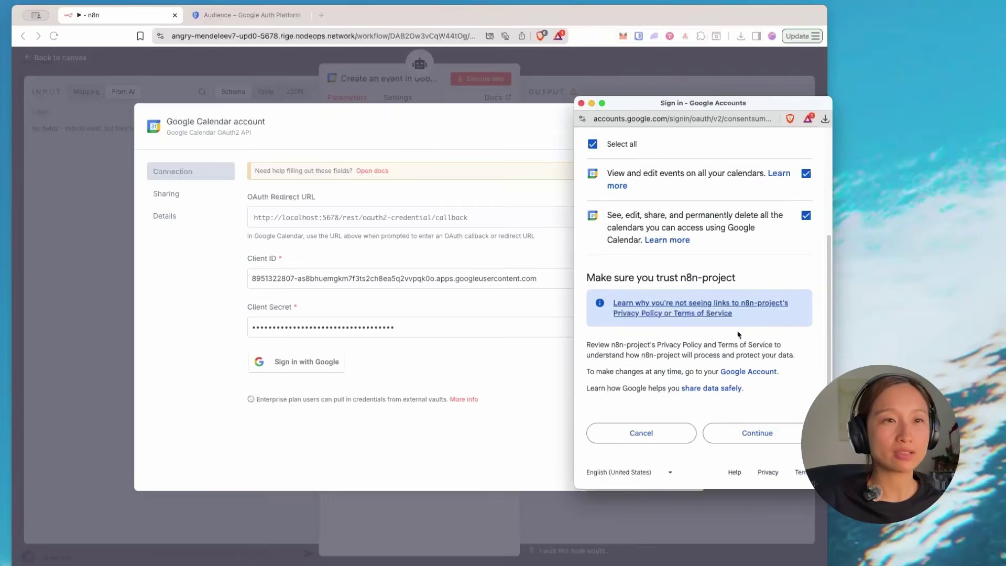
pyautogui.click(745, 443)
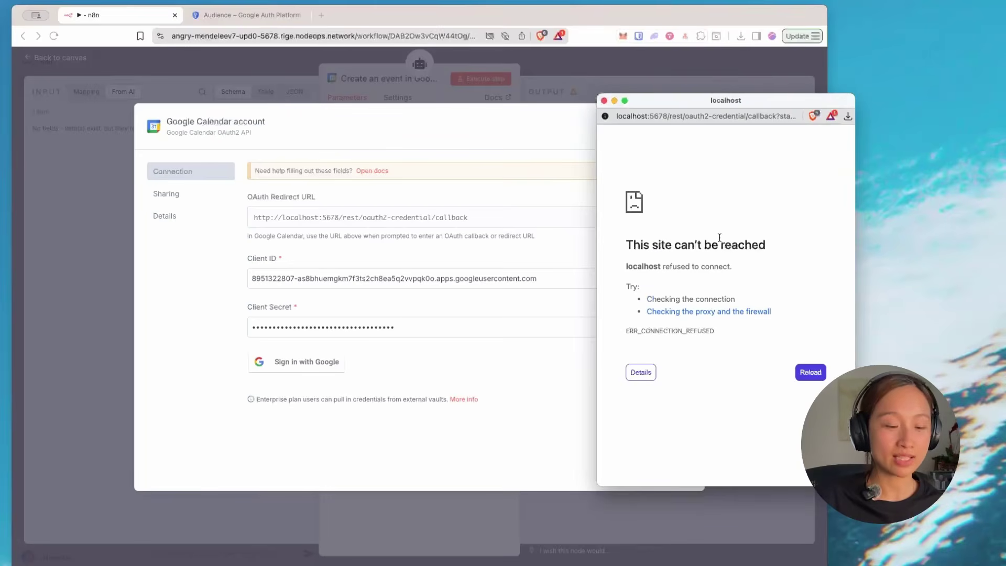
pyautogui.click(627, 116)
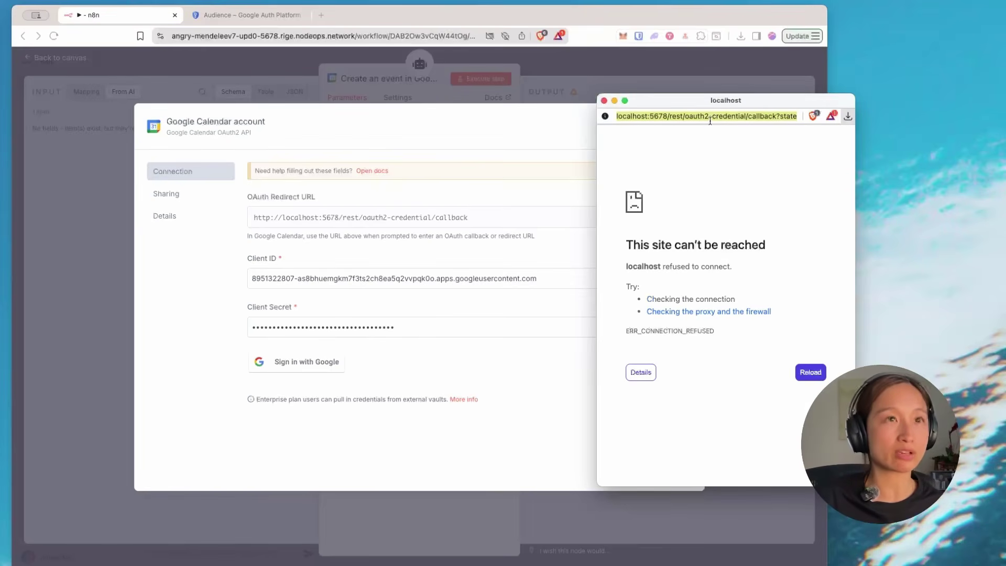
pyautogui.click(386, 20)
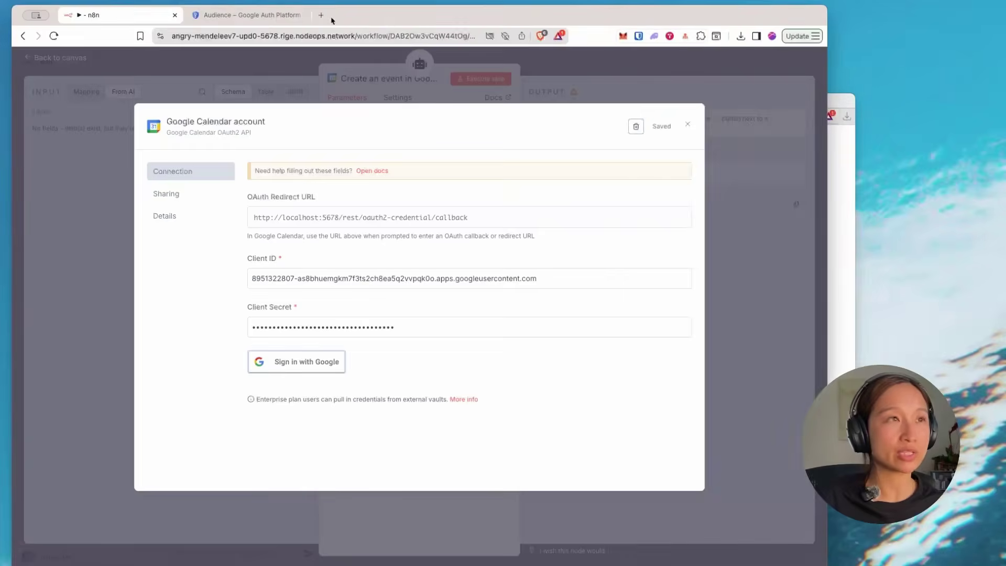
pyautogui.click(322, 15)
pyautogui.rightClick(331, 40)
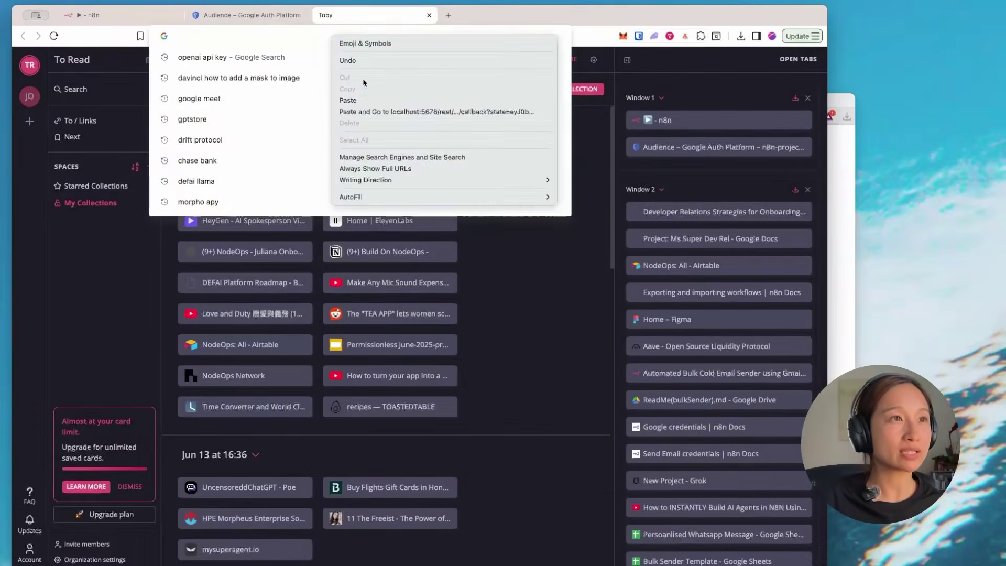
pyautogui.click(348, 100)
pyautogui.moveTo(273, 37); pyautogui.dragTo(178, 36)
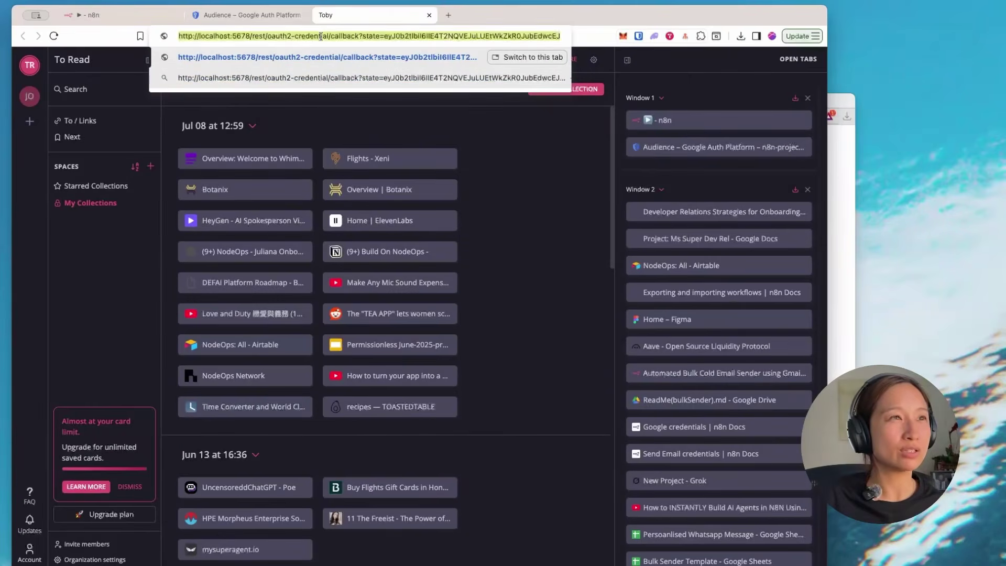
pyautogui.click(322, 37)
pyautogui.moveTo(248, 36); pyautogui.dragTo(171, 36)
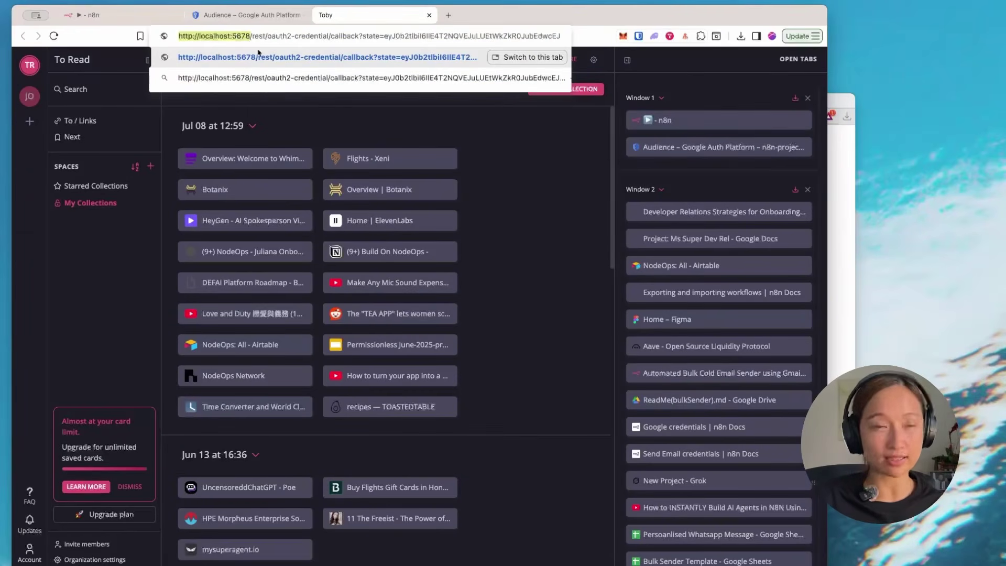
pyautogui.click(152, 15)
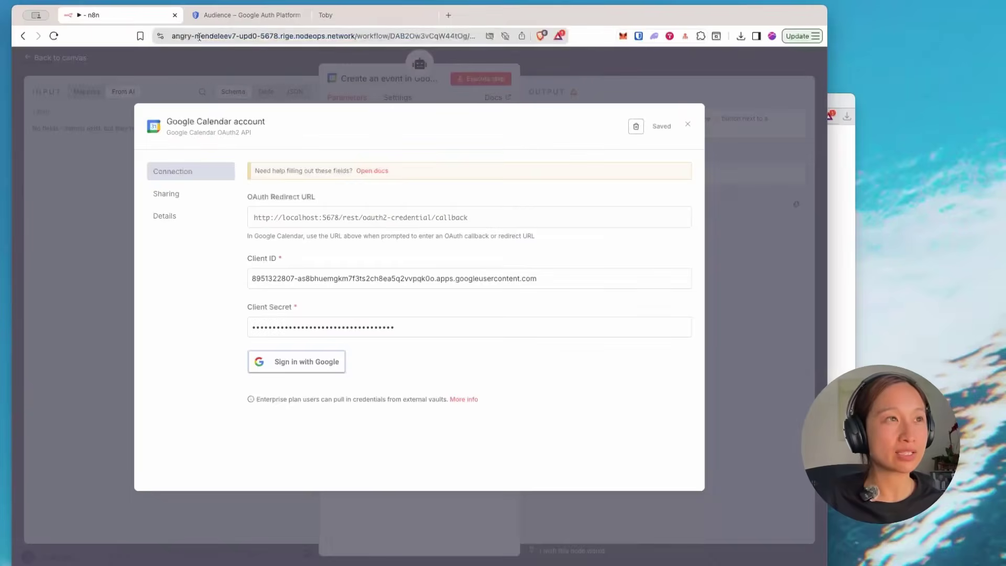
pyautogui.click(298, 37)
pyautogui.click(299, 37)
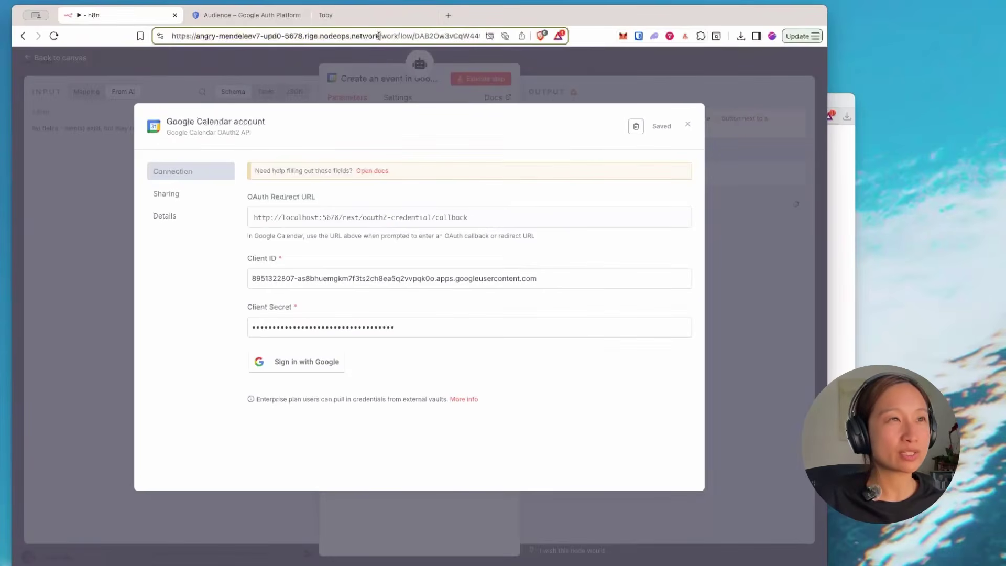
pyautogui.moveTo(378, 36); pyautogui.dragTo(171, 35)
pyautogui.press('super+c')
pyautogui.click(367, 17)
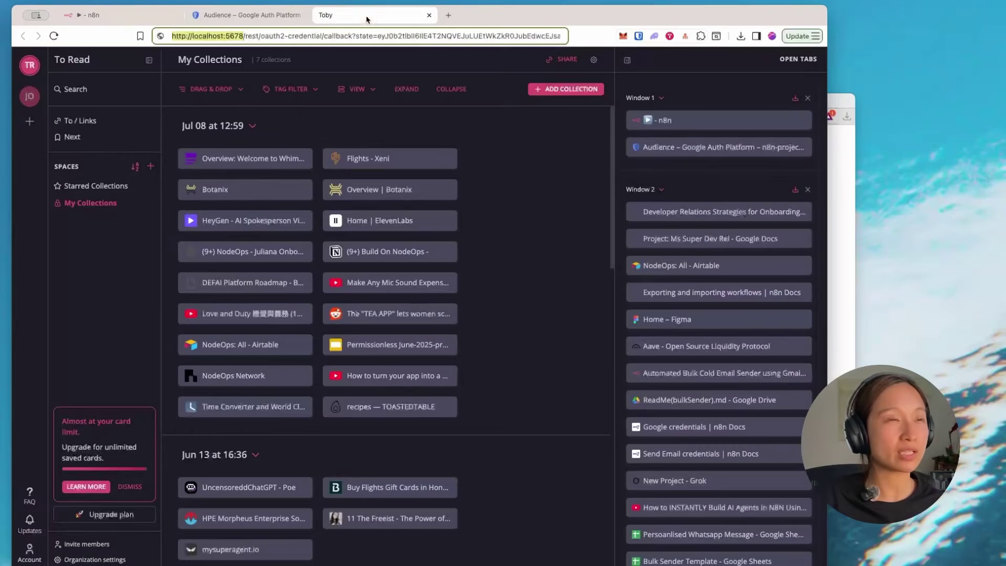
pyautogui.press('super+v')
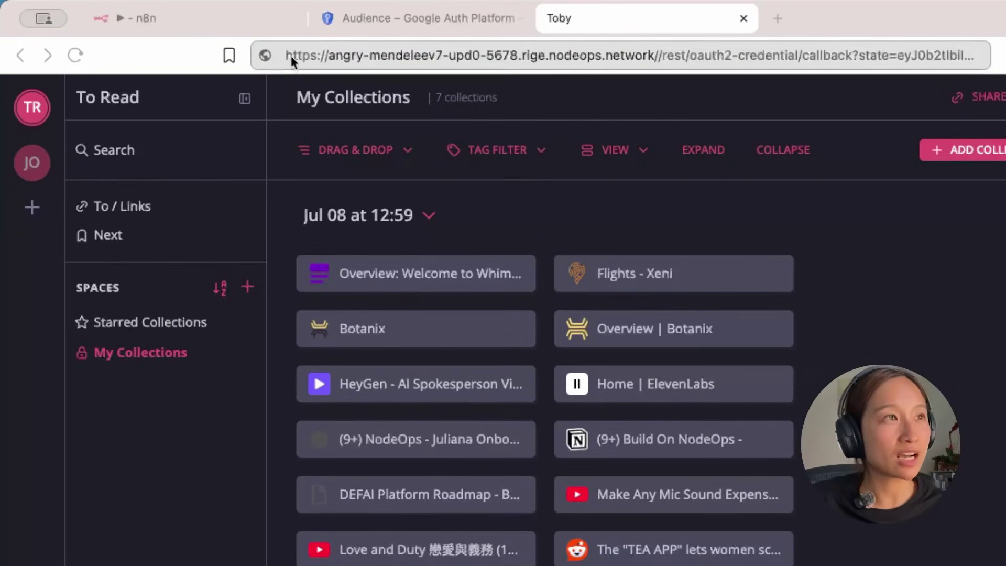
# - Remove the duplicate slash before rest/oauth2-credential/callback and load the corrected callback URL
pyautogui.click(538, 55)
pyautogui.click(659, 55)
pyautogui.press('BackSpace')
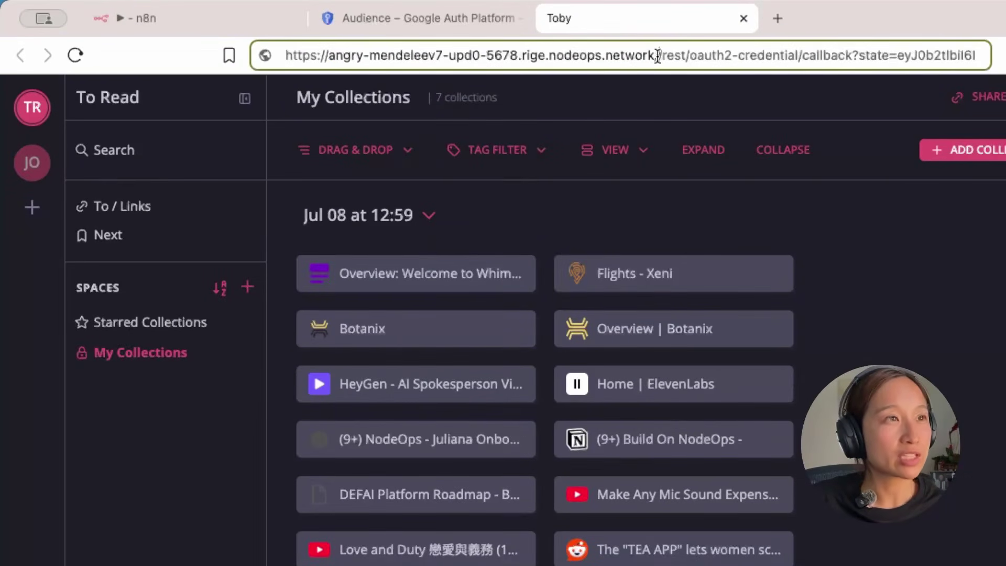
pyautogui.moveTo(658, 55); pyautogui.dragTo(274, 58)
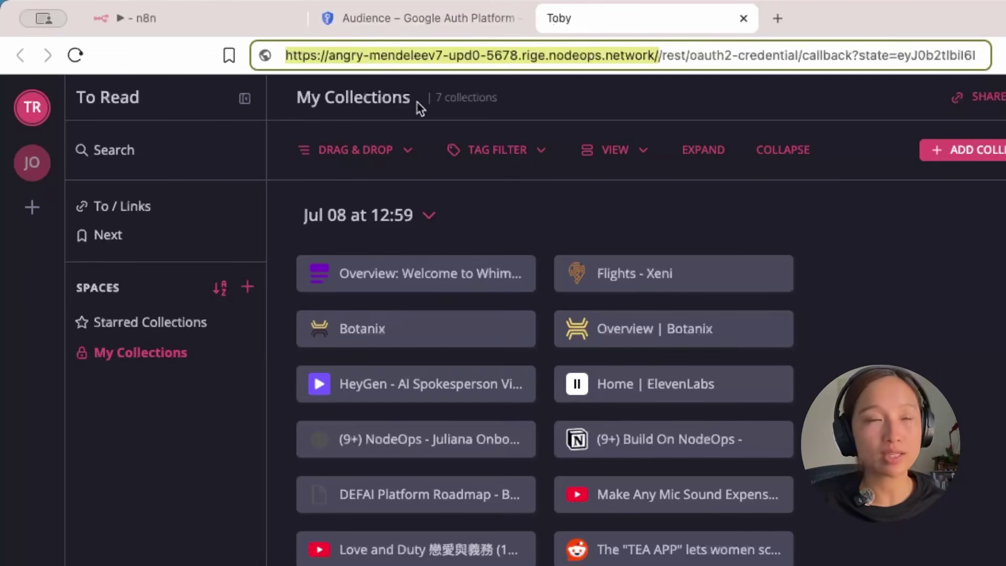
pyautogui.click(661, 56)
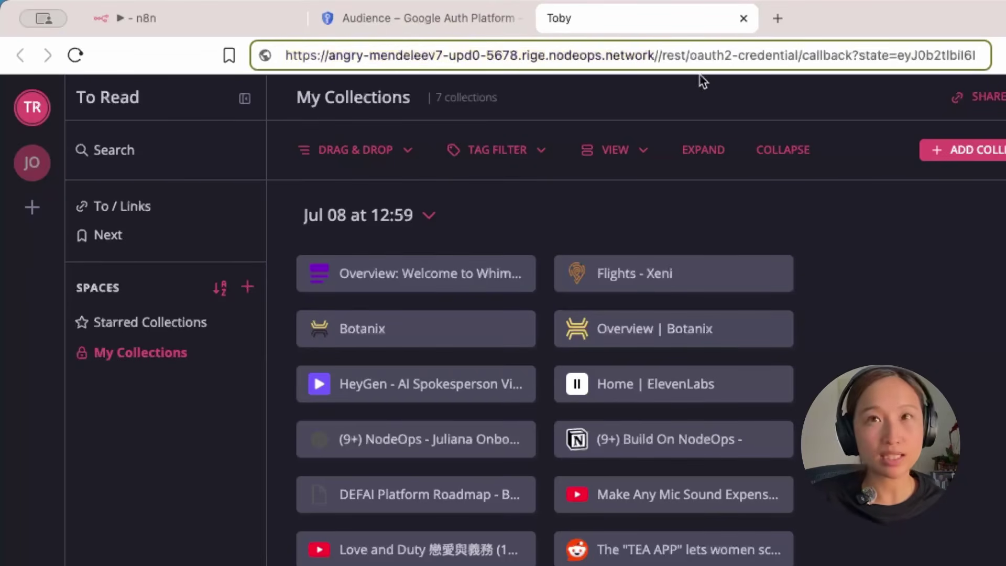
pyautogui.press('BackSpace')
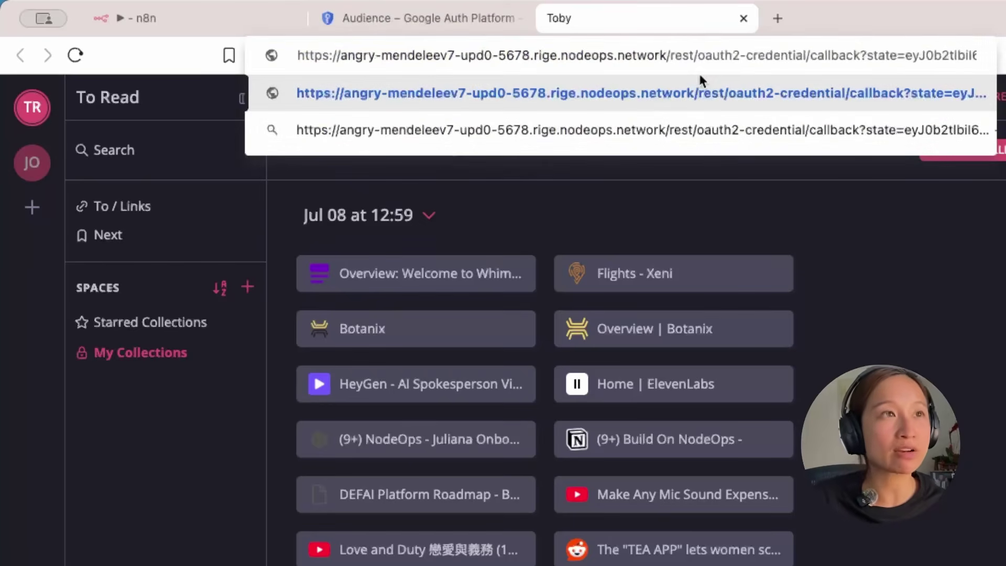
pyautogui.moveTo(694, 55); pyautogui.dragTo(903, 57)
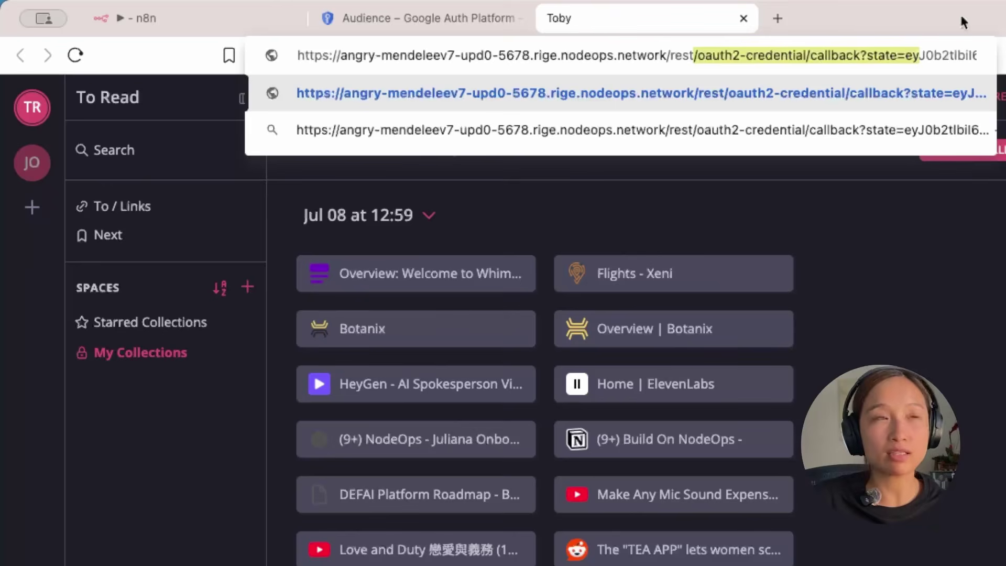
pyautogui.click(746, 55)
pyautogui.press('Return')
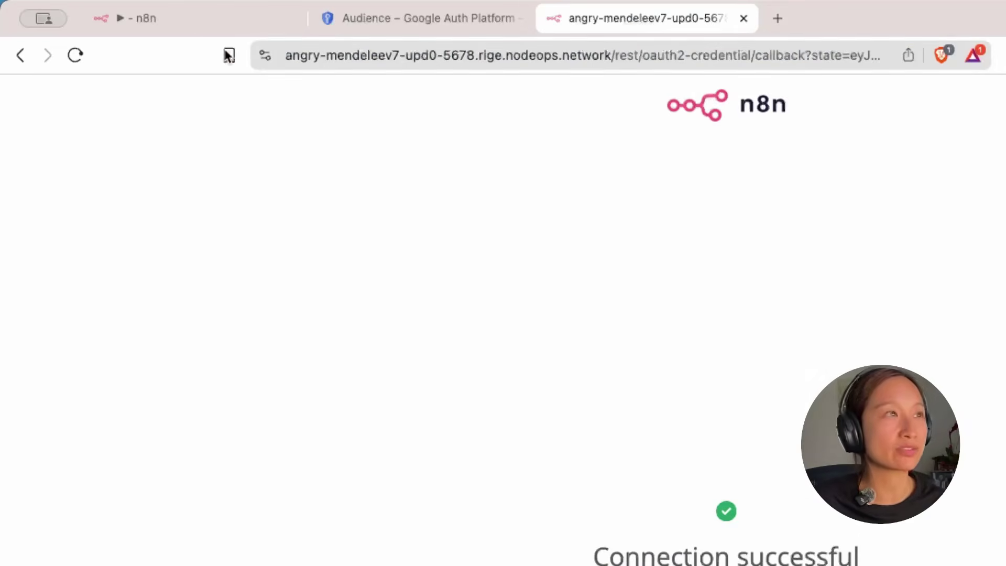
# - Return to the n8n workflow, select the work account's calendar for the Google Calendar create-event node and execute the step
pyautogui.click(170, 21)
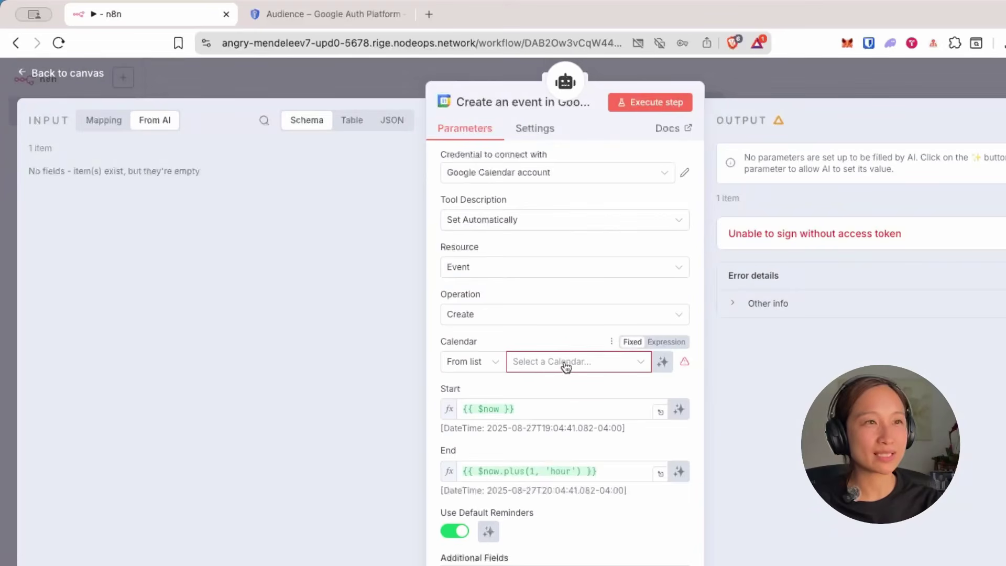
pyautogui.click(565, 367)
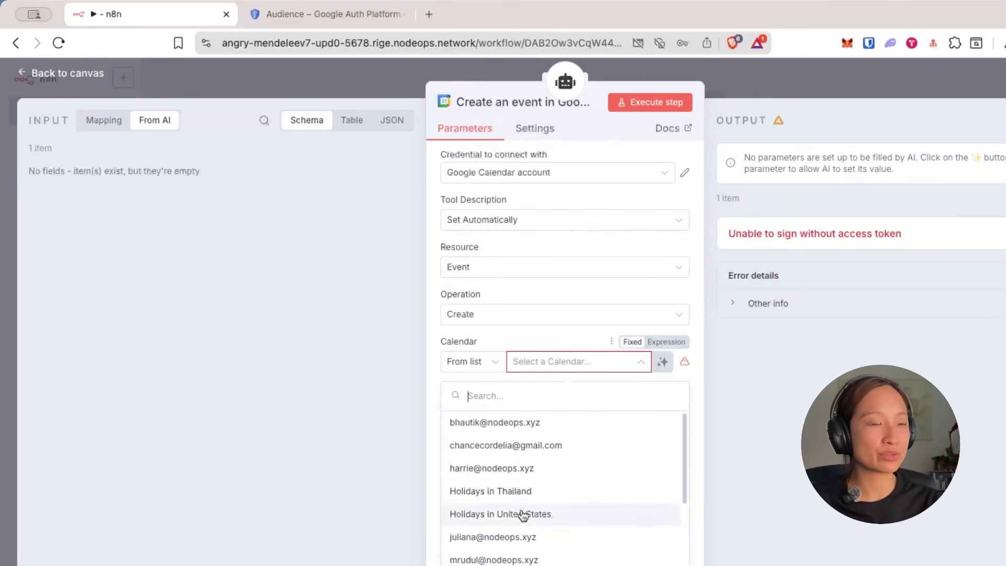
pyautogui.click(524, 538)
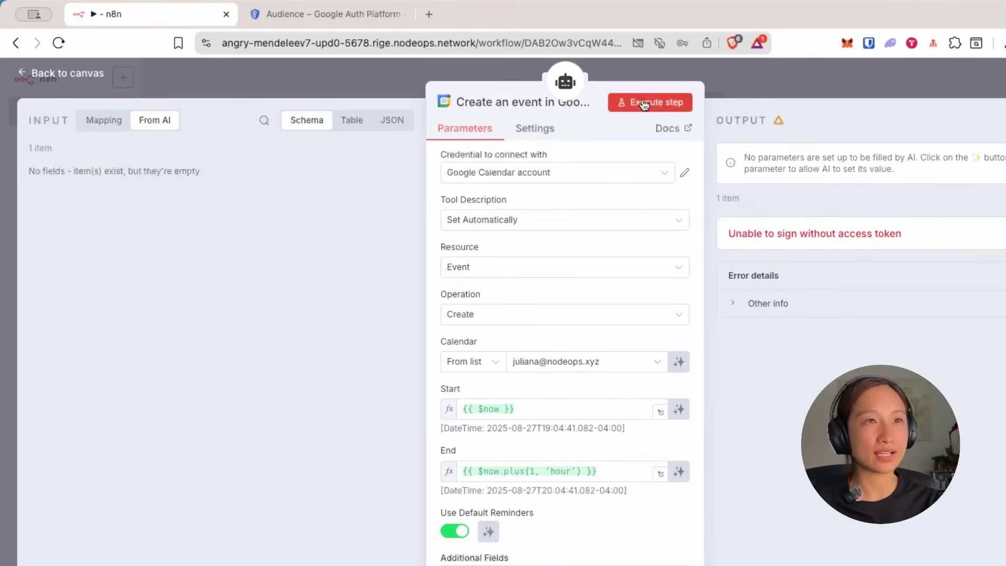
pyautogui.click(644, 105)
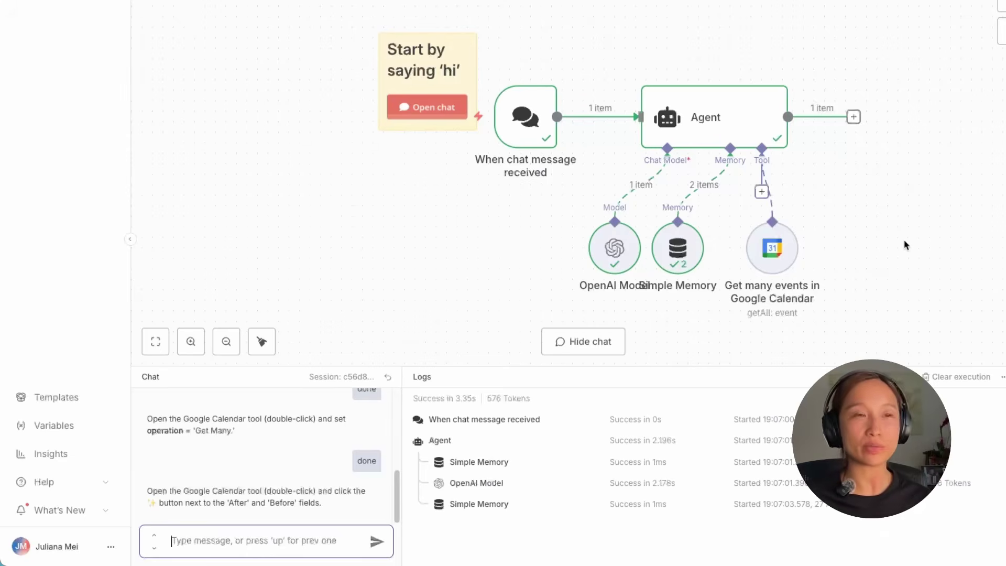
# - Shift the Simple Memory node slightly away from OpenAI Model and read the chat instruction about the After and Before fields
pyautogui.click(524, 287)
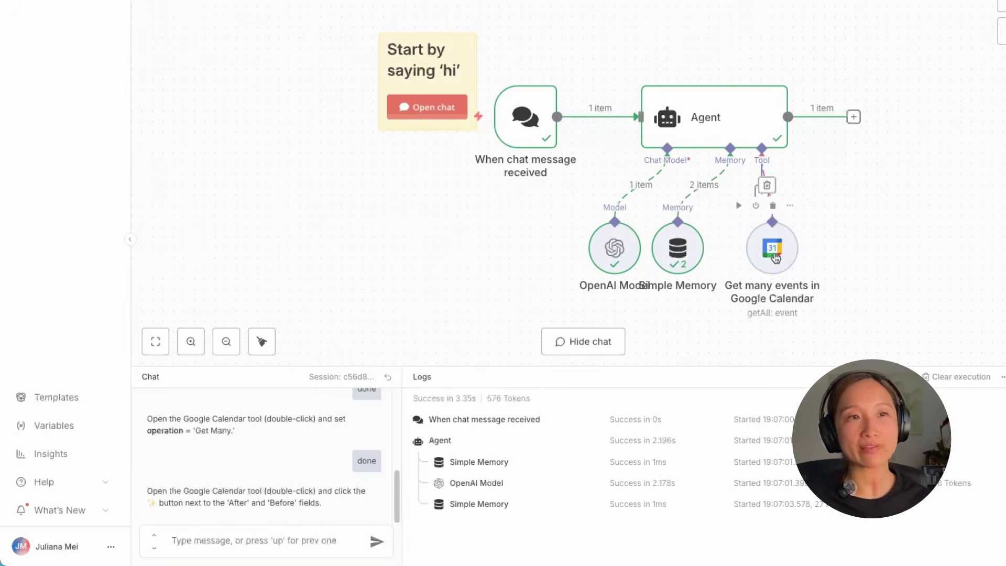
pyautogui.moveTo(695, 220); pyautogui.dragTo(706, 219)
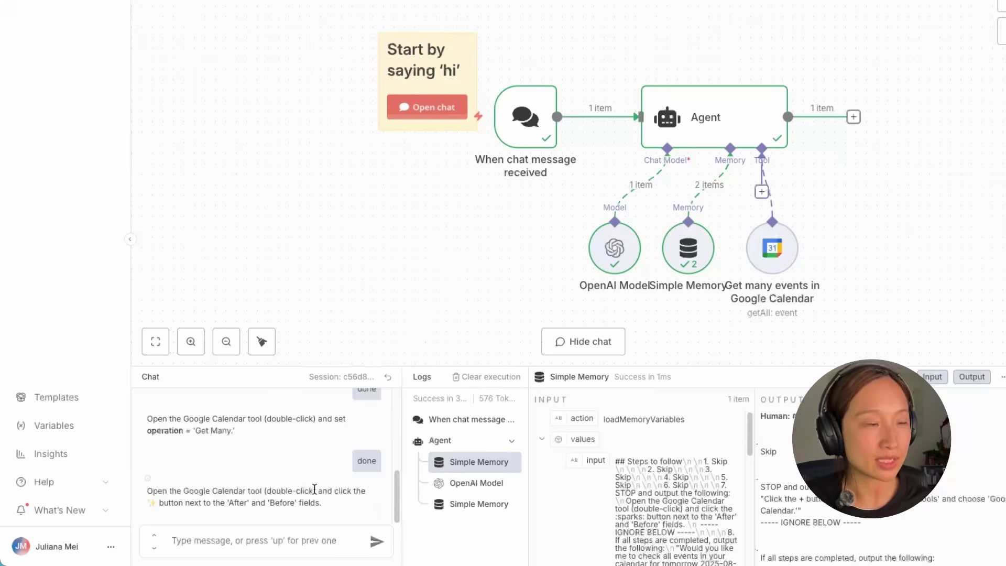
pyautogui.moveTo(315, 489); pyautogui.dragTo(313, 501)
pyautogui.click(254, 514)
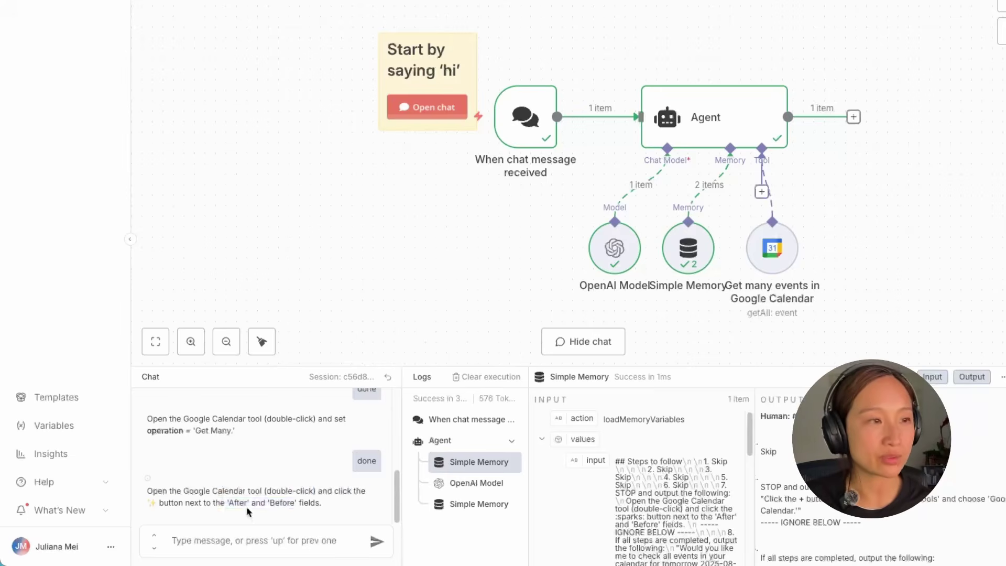
pyautogui.moveTo(221, 503); pyautogui.dragTo(294, 504)
pyautogui.click(294, 504)
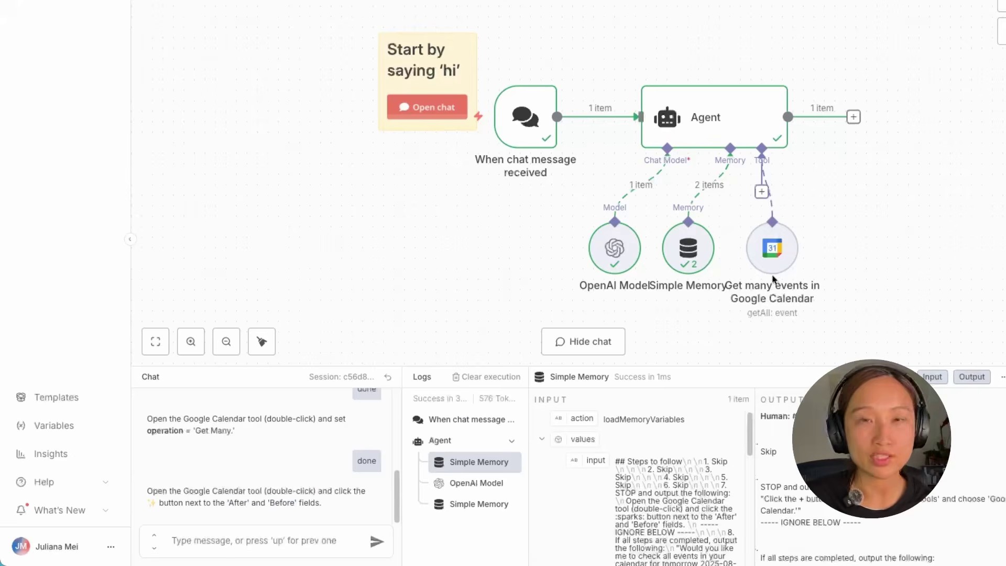
# - Let the model define the After and Before fields automatically in the Get many events in Google Calendar tool
pyautogui.doubleClick(766, 256)
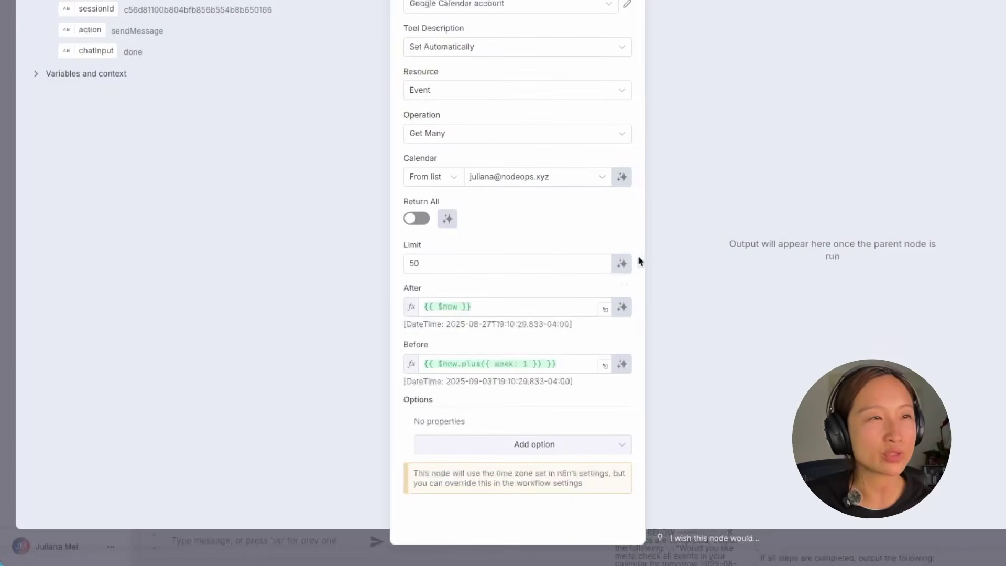
pyautogui.click(622, 308)
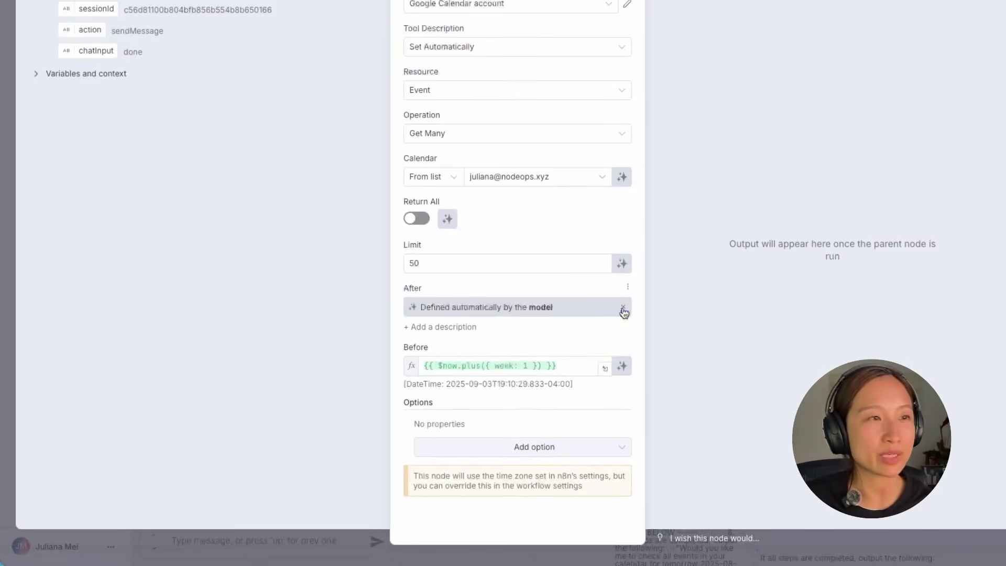
pyautogui.click(622, 366)
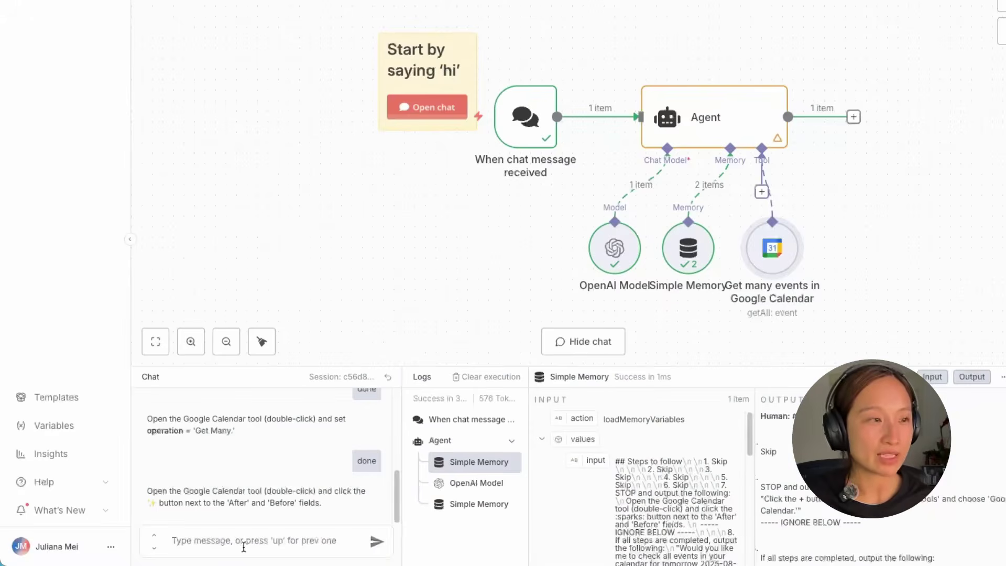
# - Reply "done" to the agent's setup instruction in the chat
pyautogui.click(224, 547)
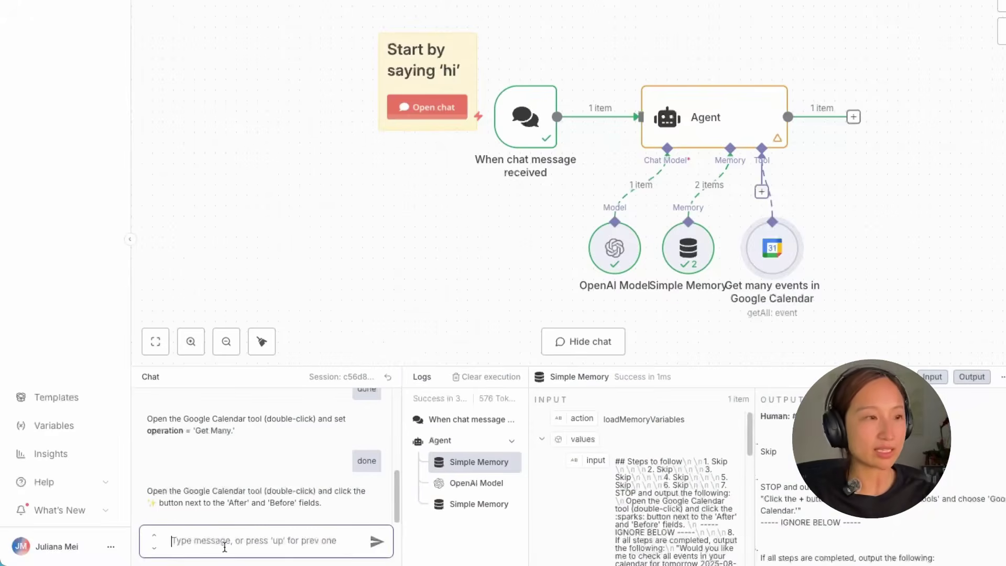
pyautogui.write('done')
pyautogui.press('Return')
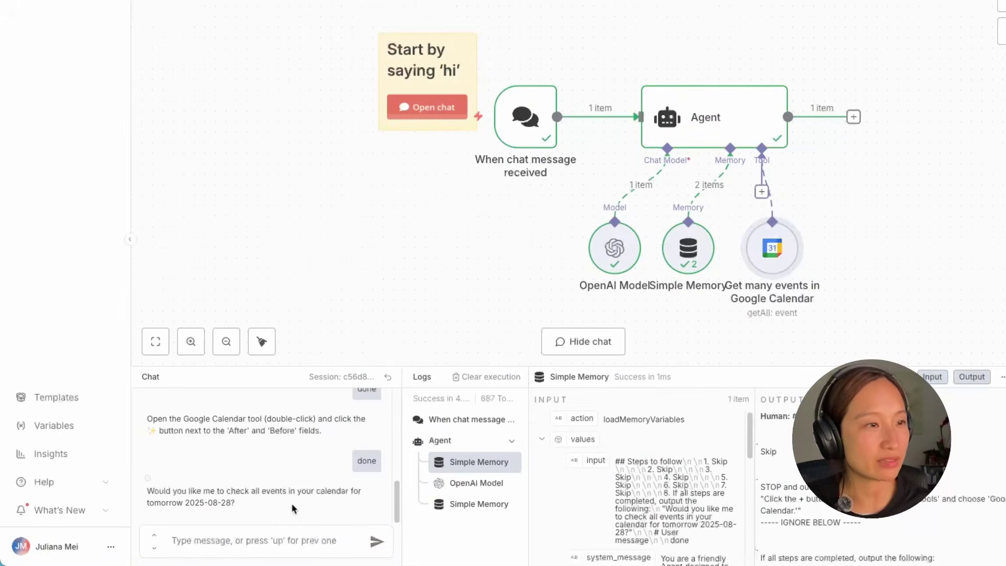
# - Answer "yes" in the chat to have the agent check the calendar events for 2025-08-28, and read through its reply
pyautogui.click(265, 549)
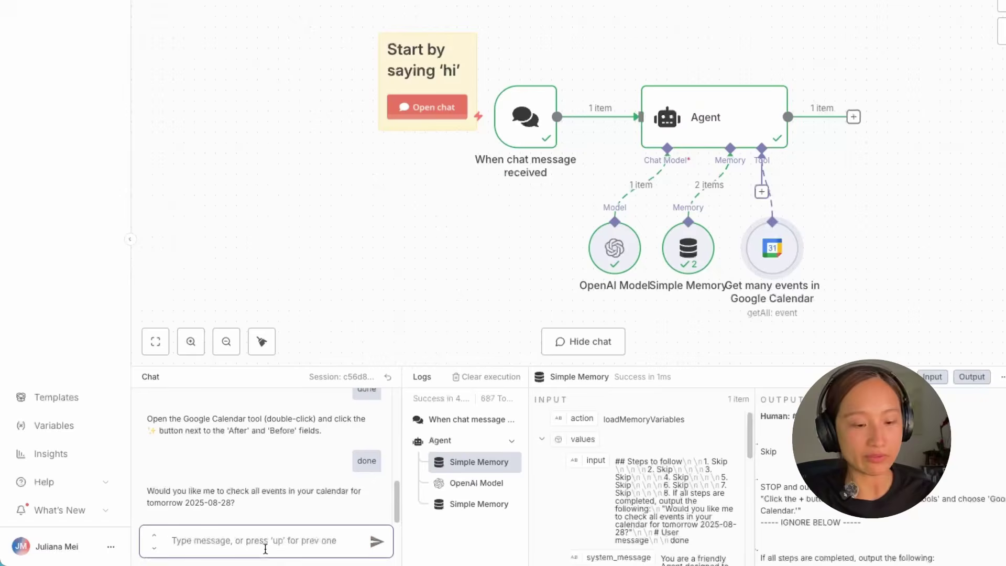
pyautogui.write('yes')
pyautogui.press('Return')
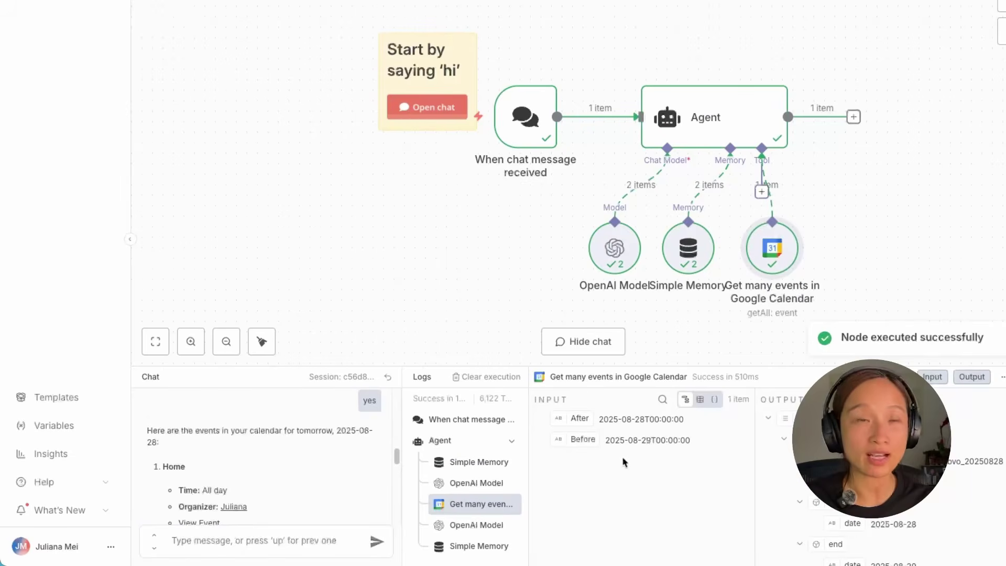
pyautogui.moveTo(396, 456); pyautogui.dragTo(400, 524)
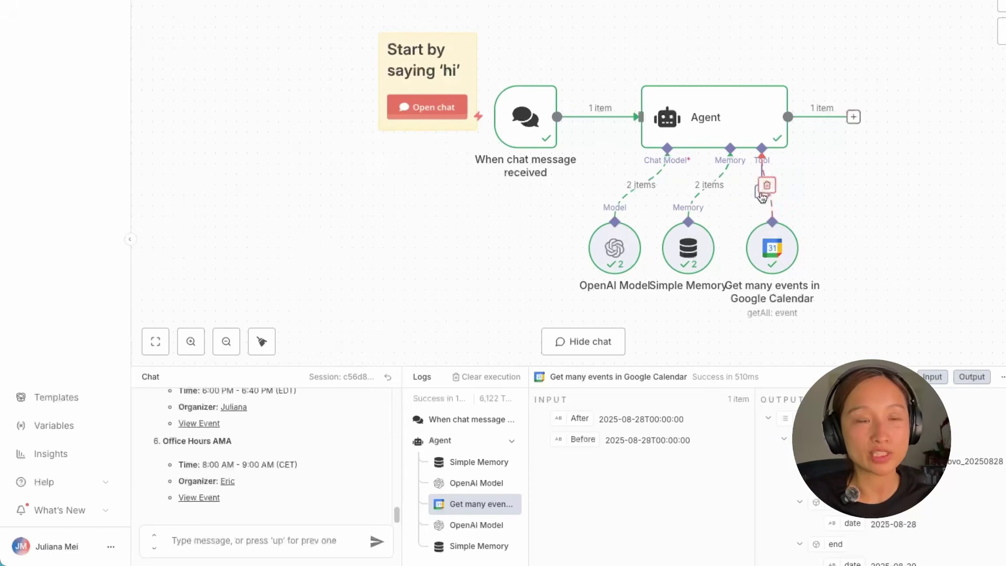
# - Move the Google Calendar tool node clear of the Agent's tool connector and browse the other tools available to the Agent
pyautogui.moveTo(771, 241); pyautogui.dragTo(866, 208)
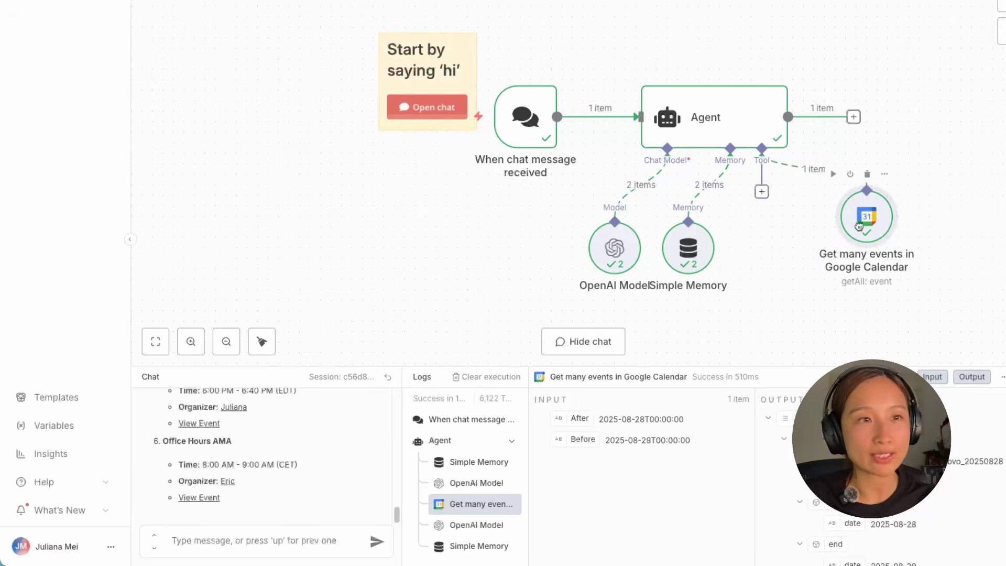
pyautogui.click(761, 191)
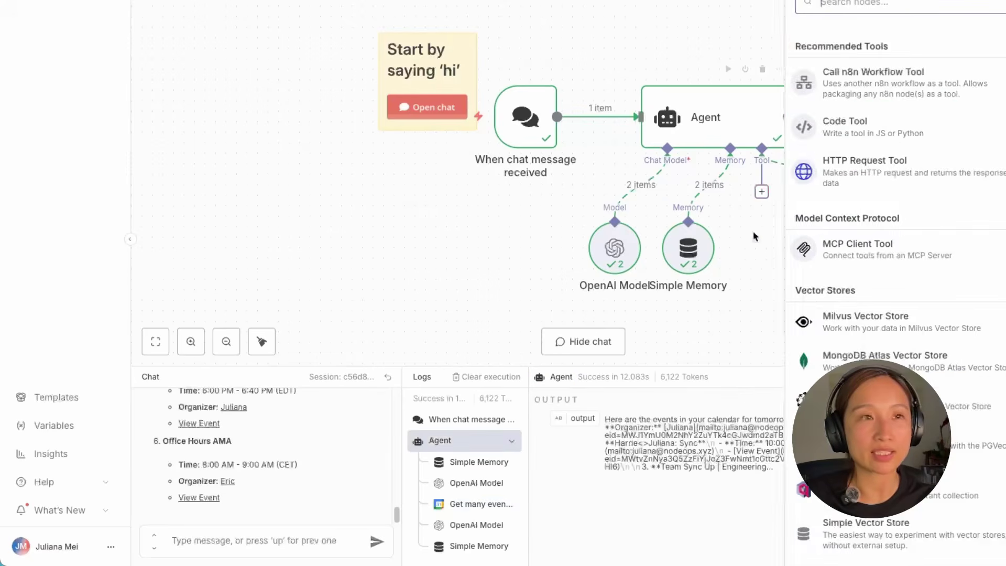
pyautogui.scroll(-10, 885, 94)
pyautogui.scroll(10, 885, 94)
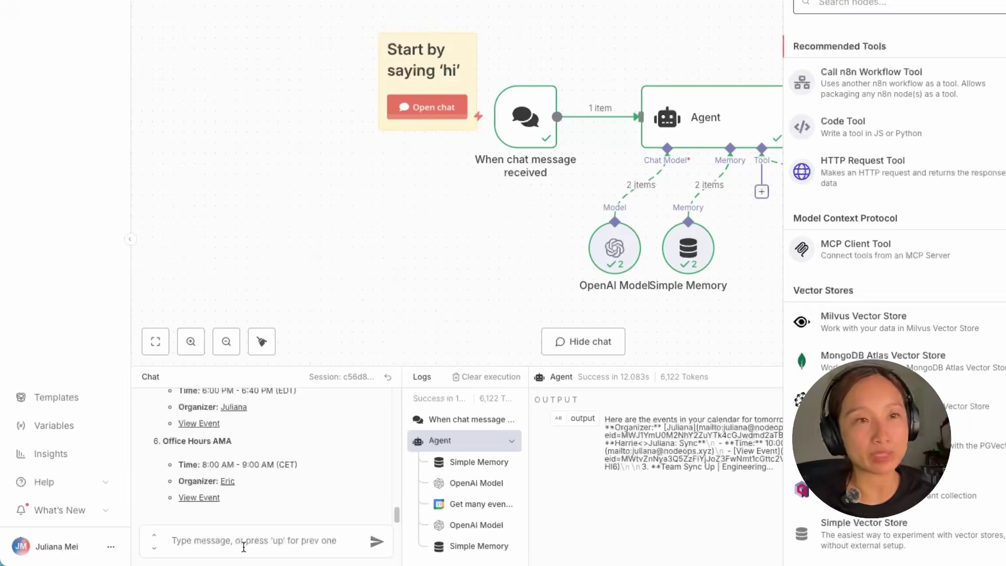
pyautogui.click(501, 264)
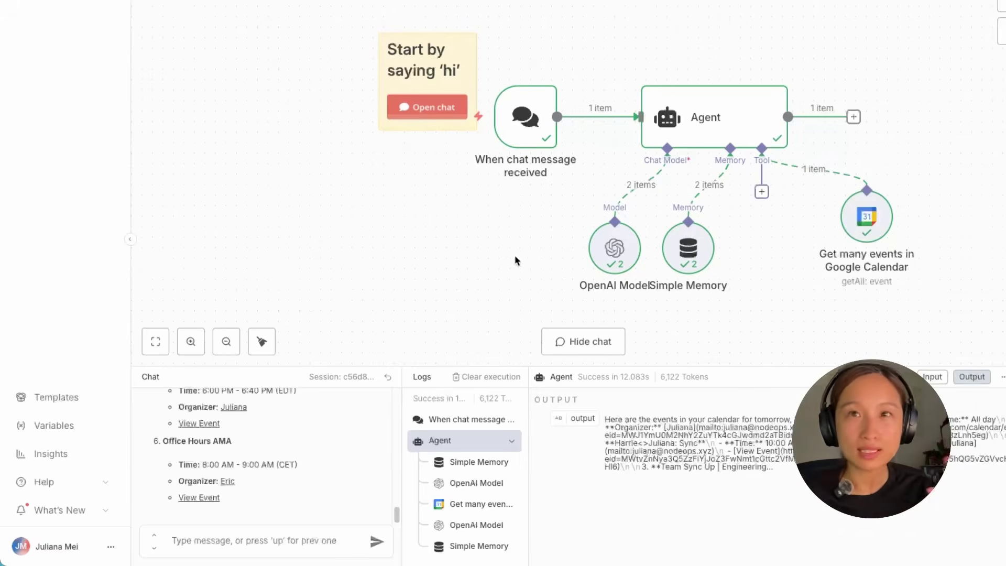
pyautogui.moveTo(853, 212)
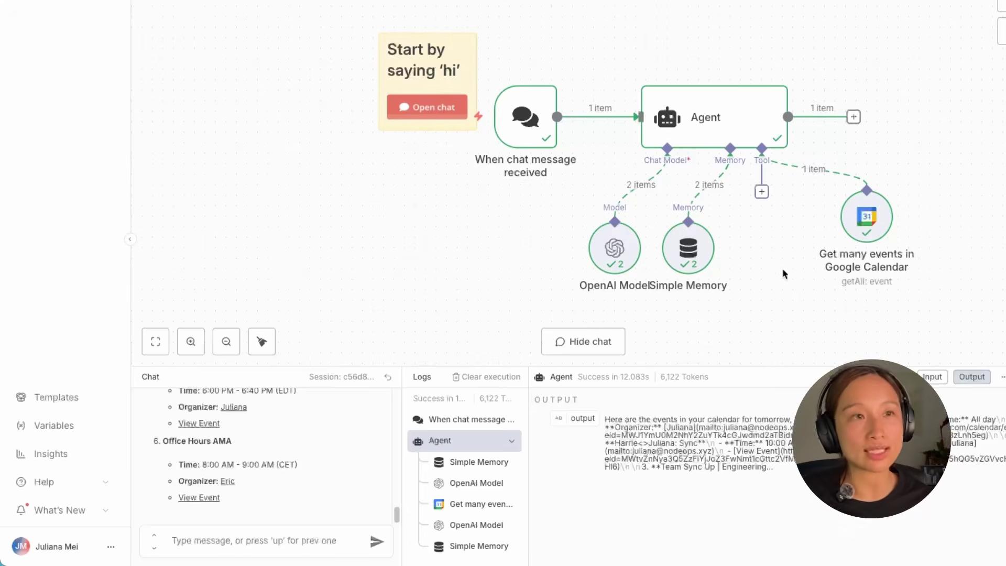
pyautogui.click(853, 116)
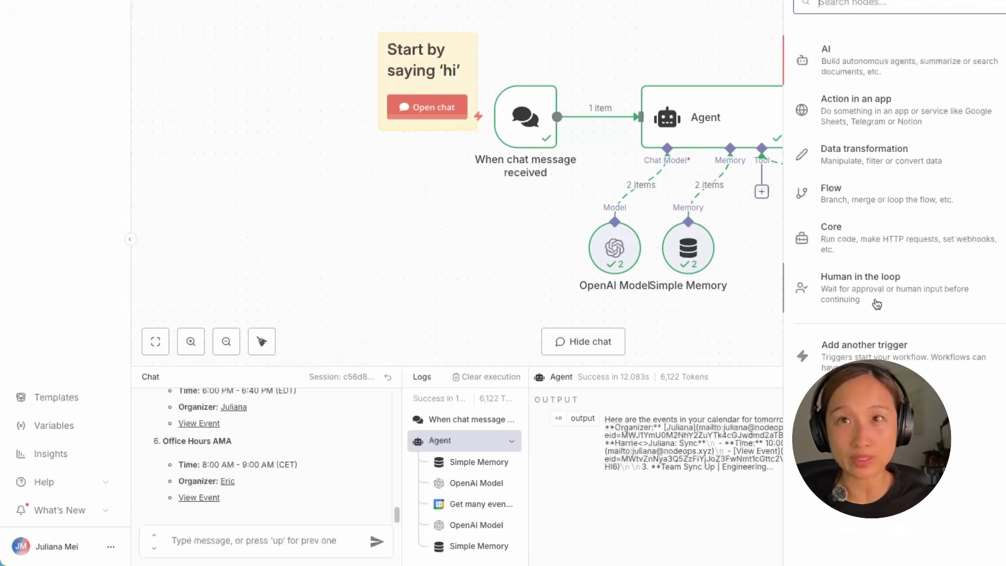
pyautogui.press('Escape')
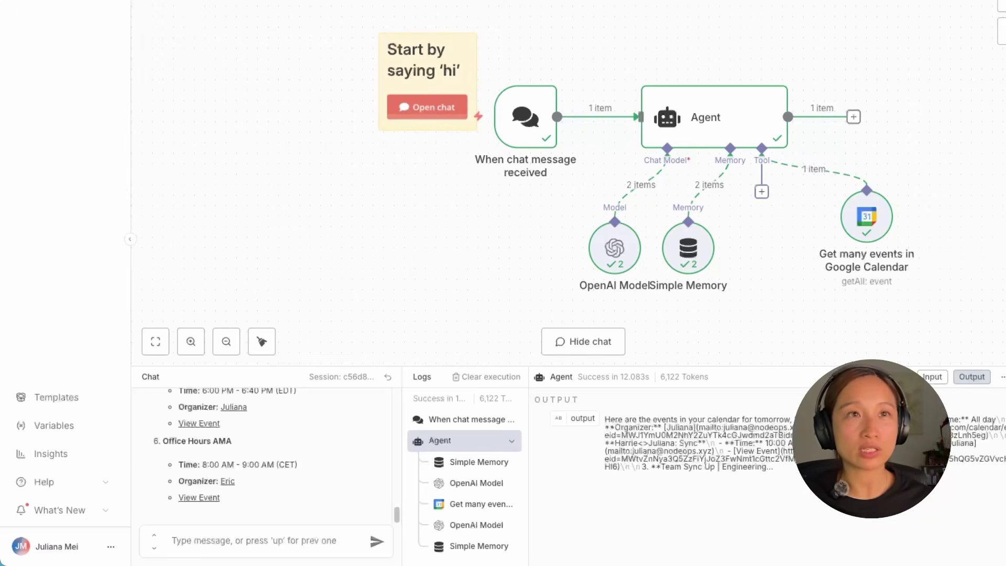
pyautogui.click(1000, 21)
pyautogui.press('Escape')
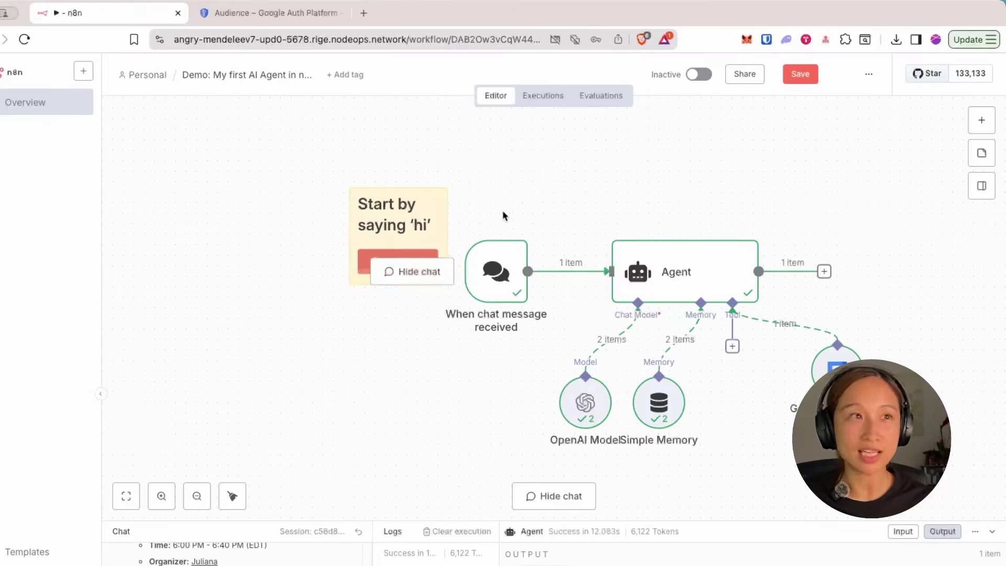
# - Search the nodes for "time" and add a Schedule Trigger to the workflow
pyautogui.moveTo(579, 318)
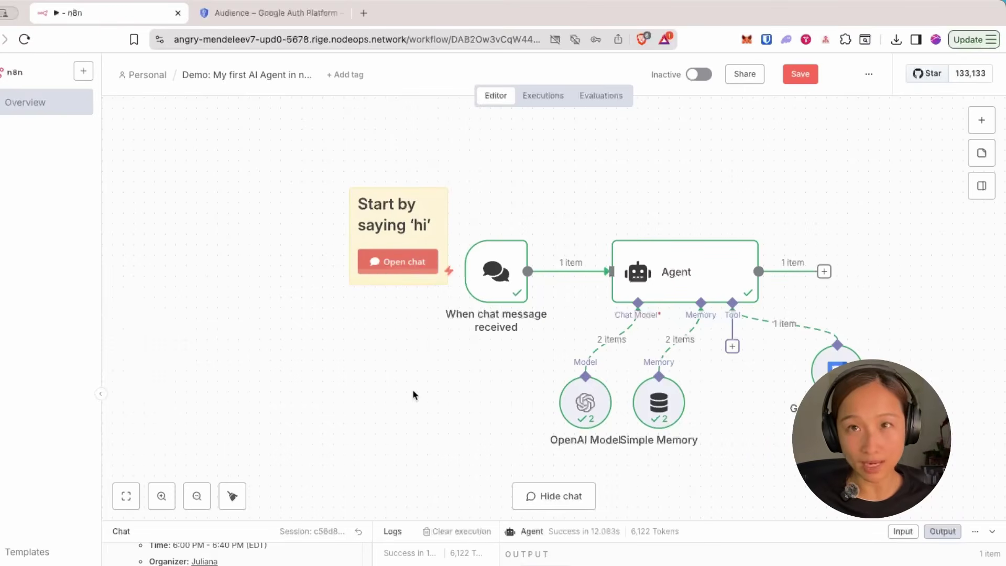
pyautogui.click(983, 124)
pyautogui.write('time')
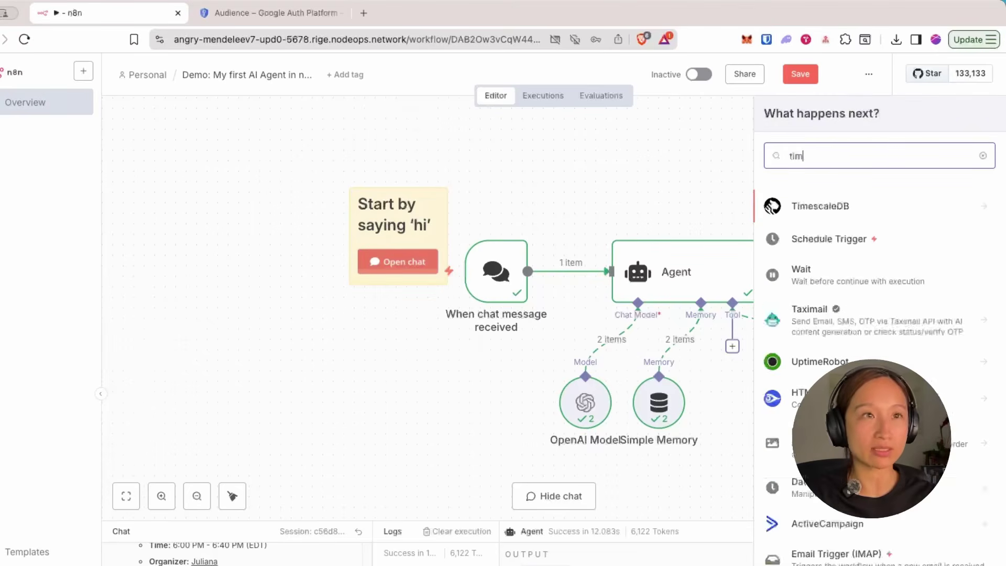
pyautogui.click(838, 241)
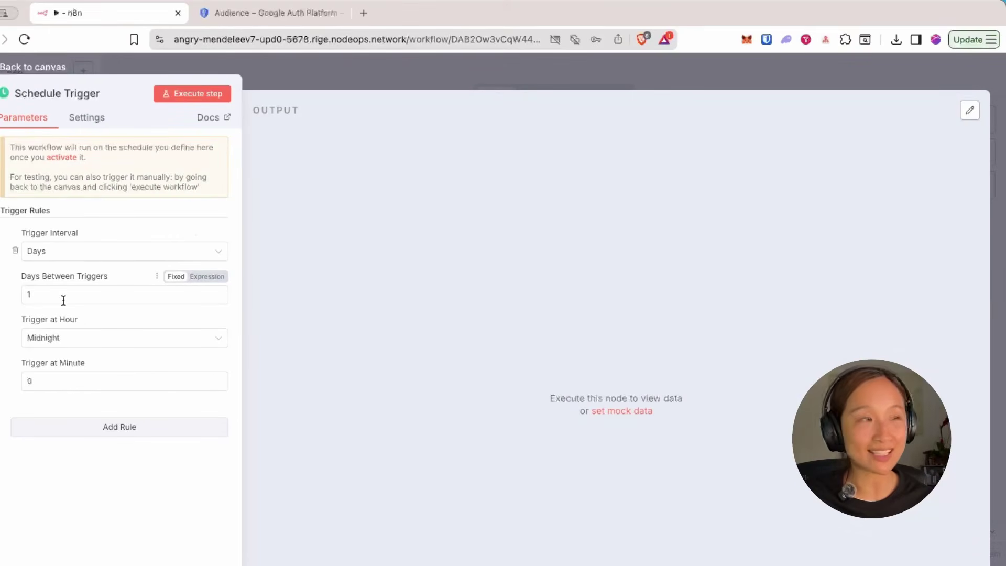
# - Set the Schedule Trigger's interval to Hours with 6 hours between triggers, run the step once and return to the canvas
pyautogui.click(83, 257)
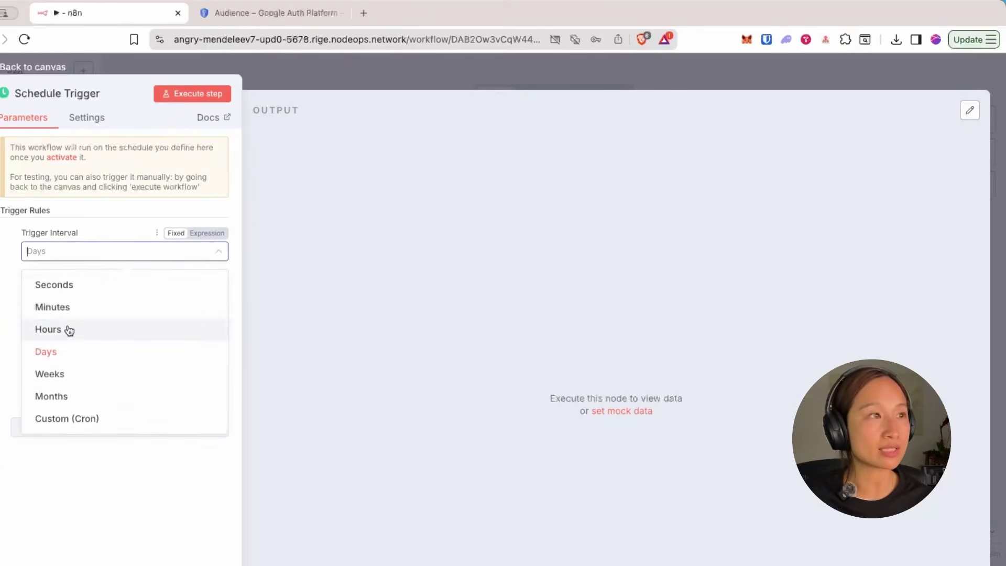
pyautogui.click(68, 330)
pyautogui.click(52, 295)
pyautogui.press('BackSpace')
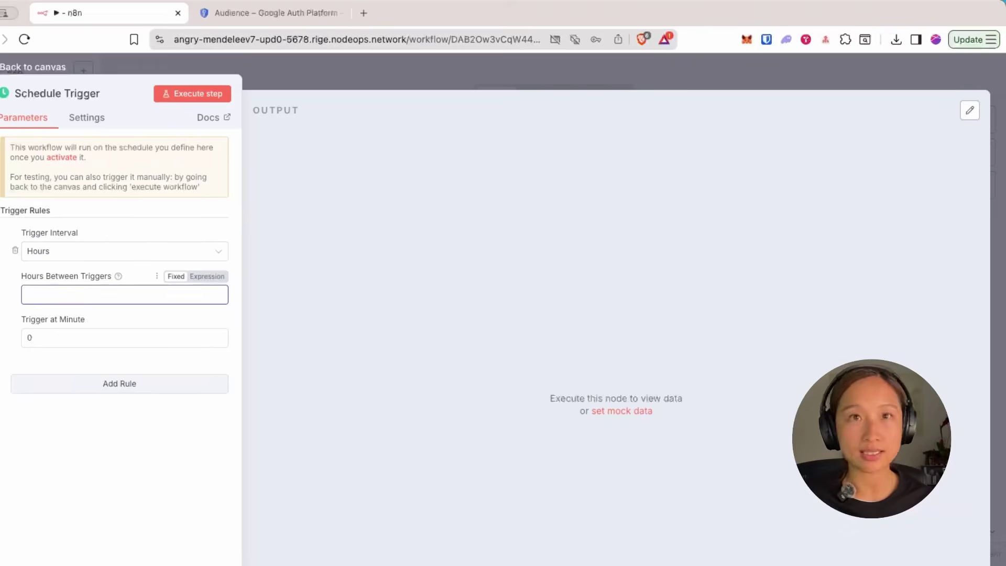
pyautogui.write('6')
pyautogui.click(182, 93)
pyautogui.click(812, 73)
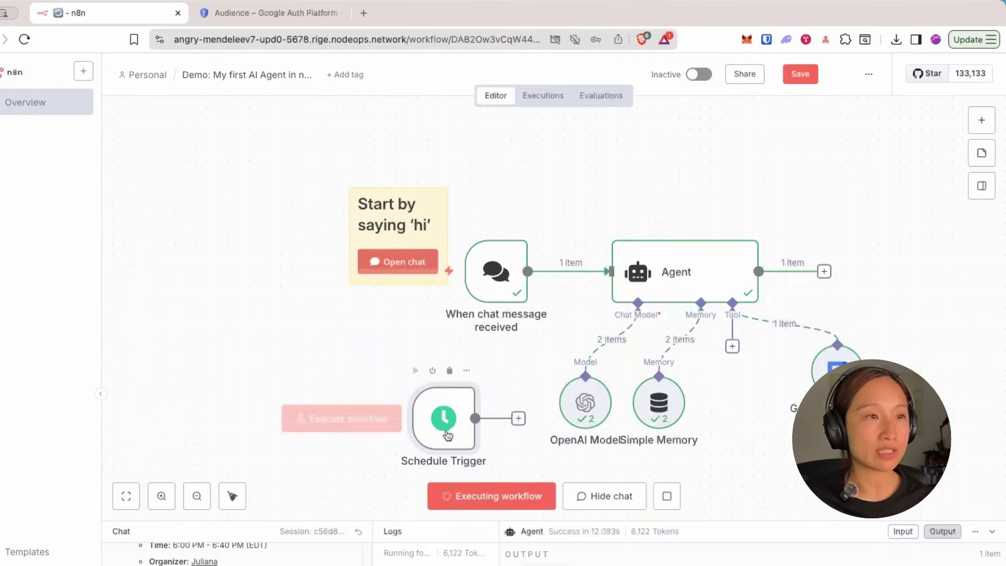
# - Move the Schedule Trigger node away from the OpenAI Model node and review its trigger rules and output
pyautogui.moveTo(447, 434); pyautogui.dragTo(373, 386)
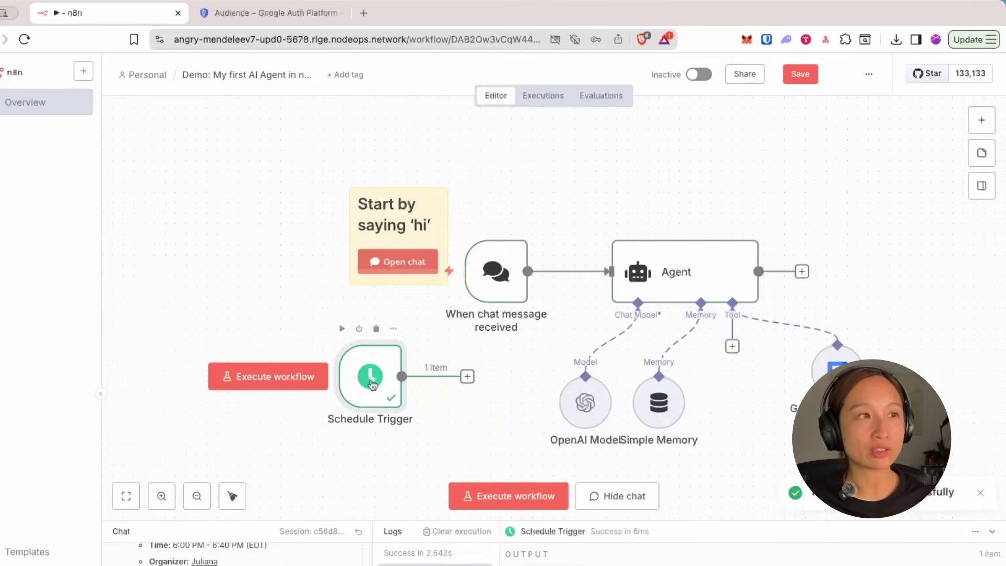
pyautogui.doubleClick(373, 386)
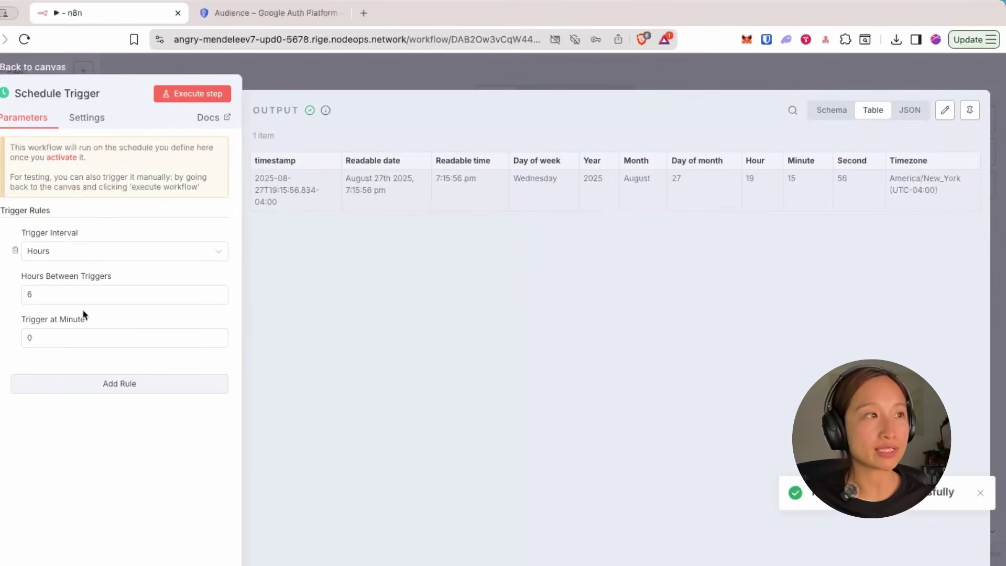
pyautogui.press('Escape')
# - Place the Schedule Trigger below the sticky note and pull a connection from its output into empty canvas to choose a following node
pyautogui.moveTo(367, 393); pyautogui.dragTo(325, 361)
pyautogui.moveTo(425, 348); pyautogui.dragTo(581, 411)
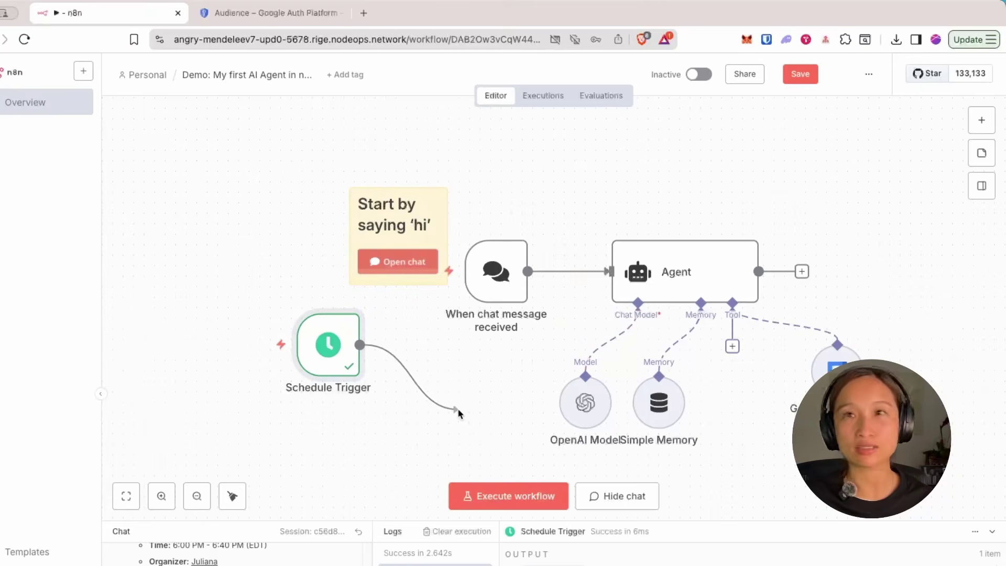
pyautogui.moveTo(458, 412); pyautogui.dragTo(456, 398)
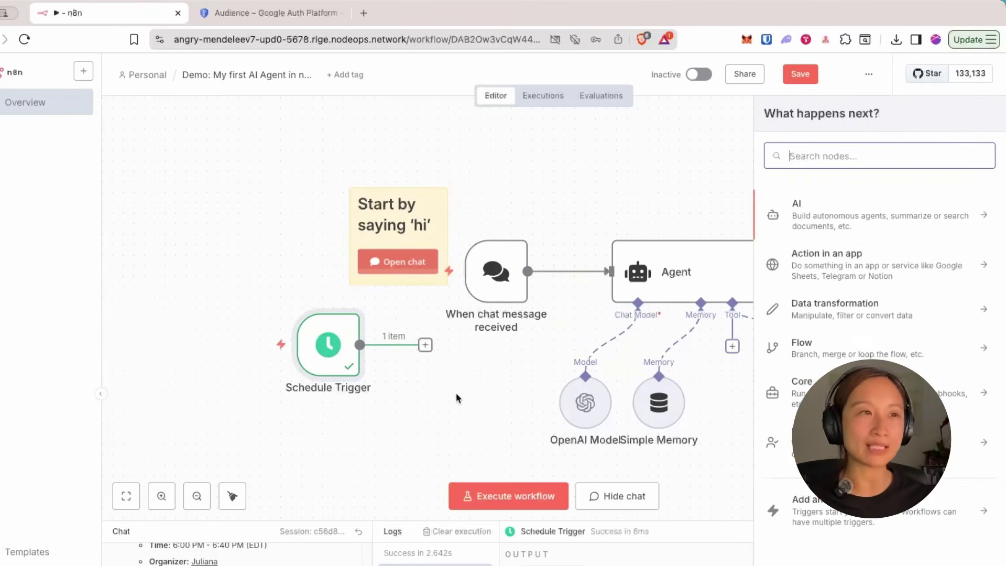